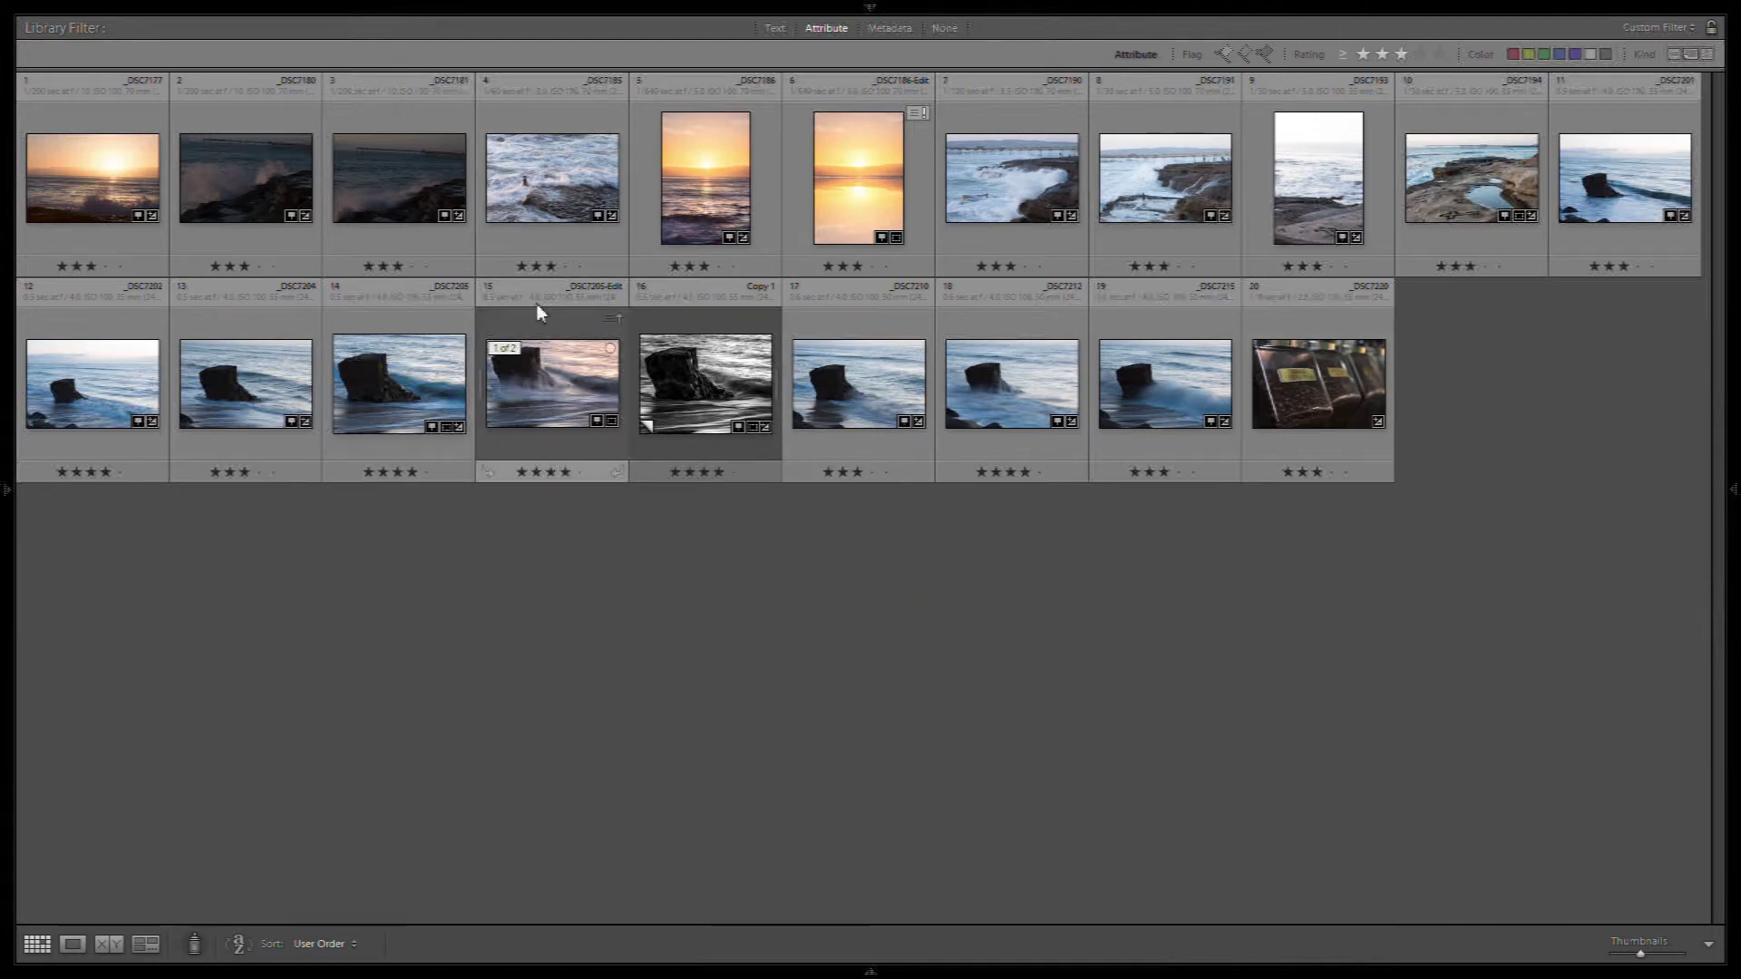
# Open _DSC7186.ARW from the Library grid as a single full-size image in Loupe view
pyautogui.doubleClick(693, 176)
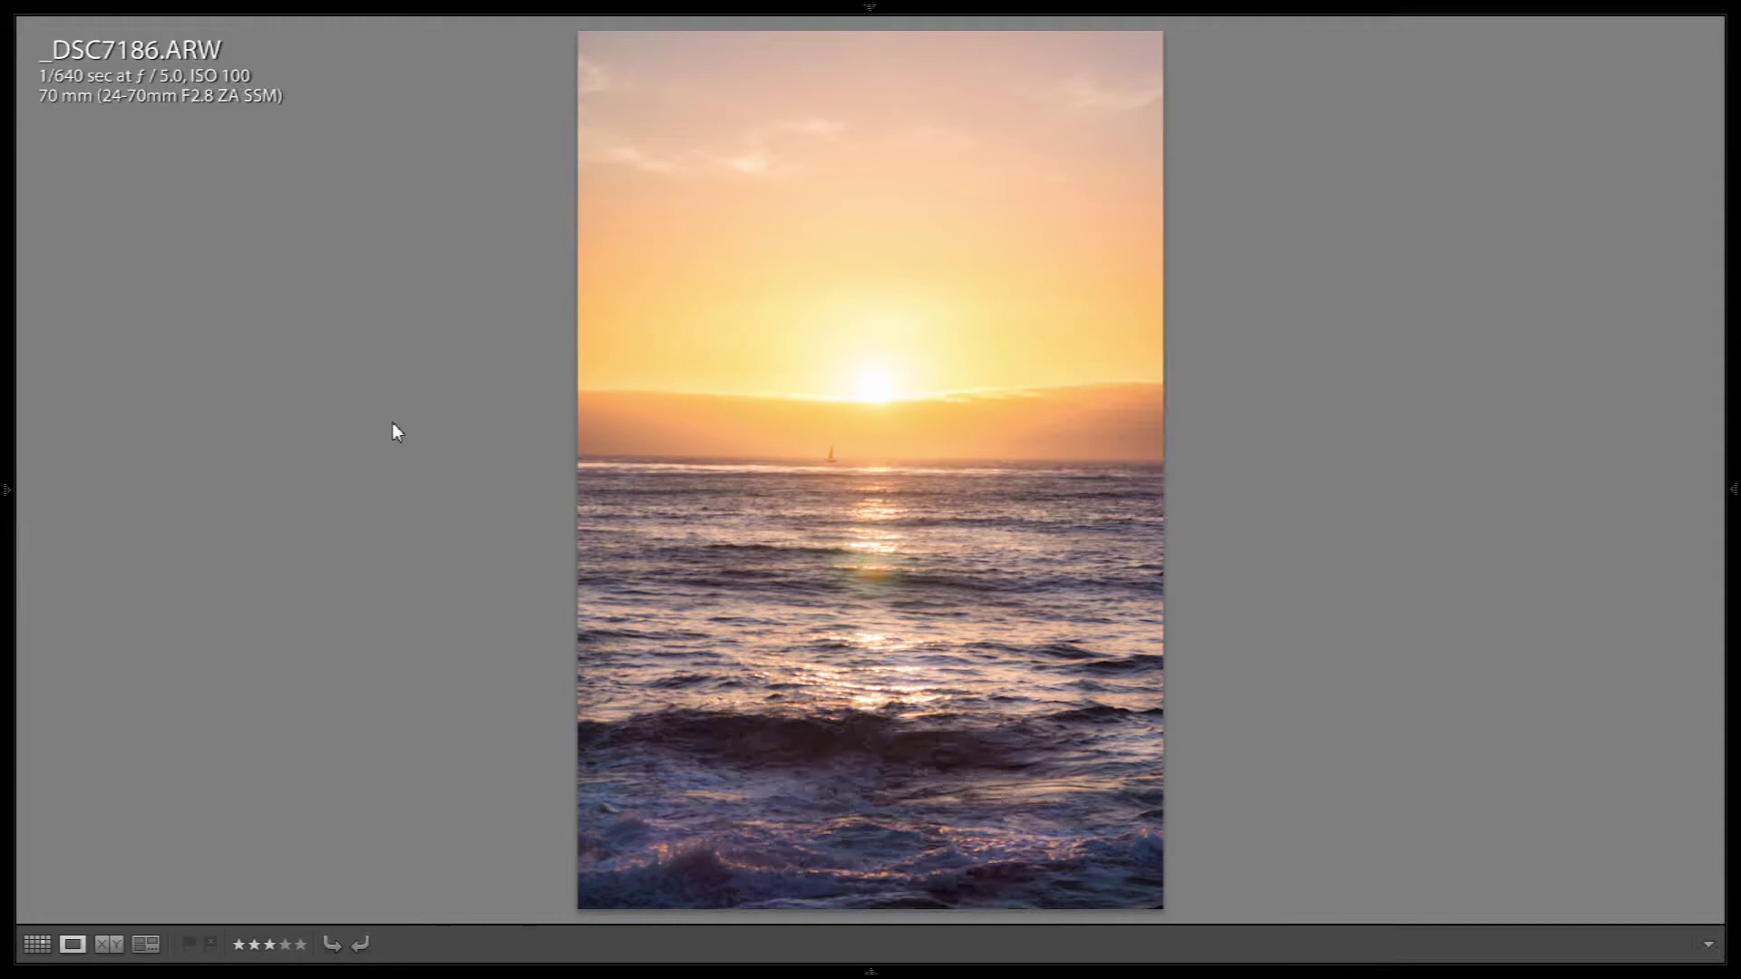
# Send _DSC7186.ARW to Photoshop CS6 through Edit In on the photo's context menu
pyautogui.rightClick(826, 358)
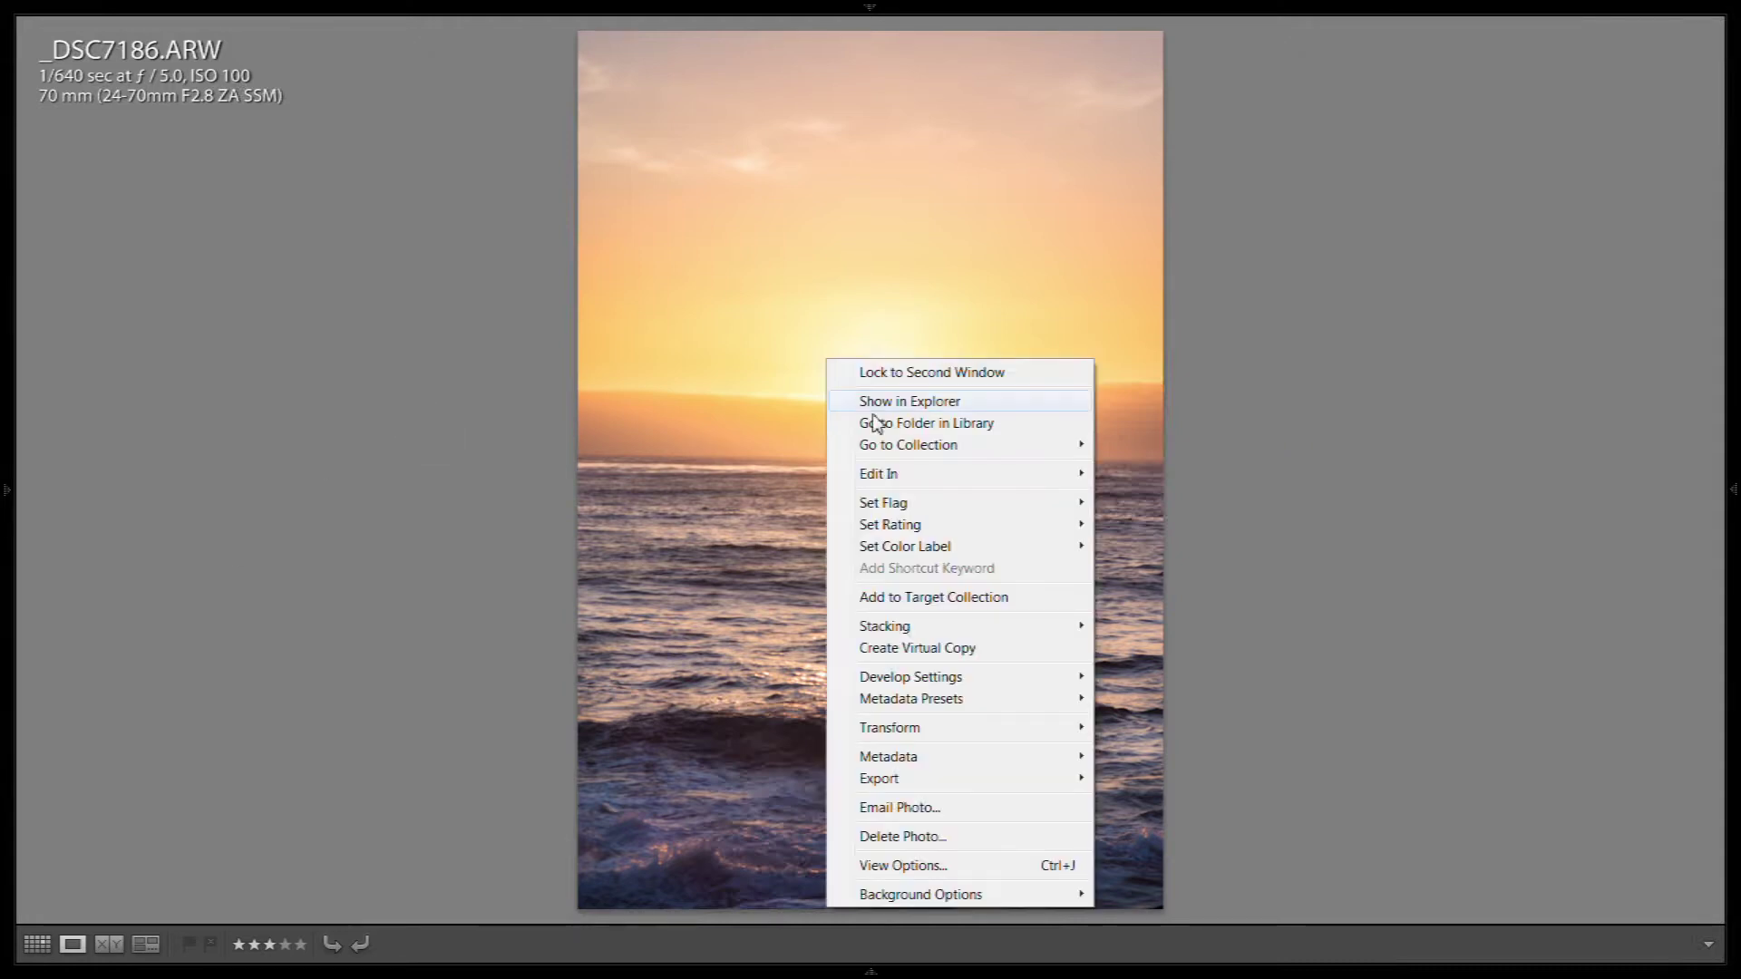
pyautogui.moveTo(1005, 478)
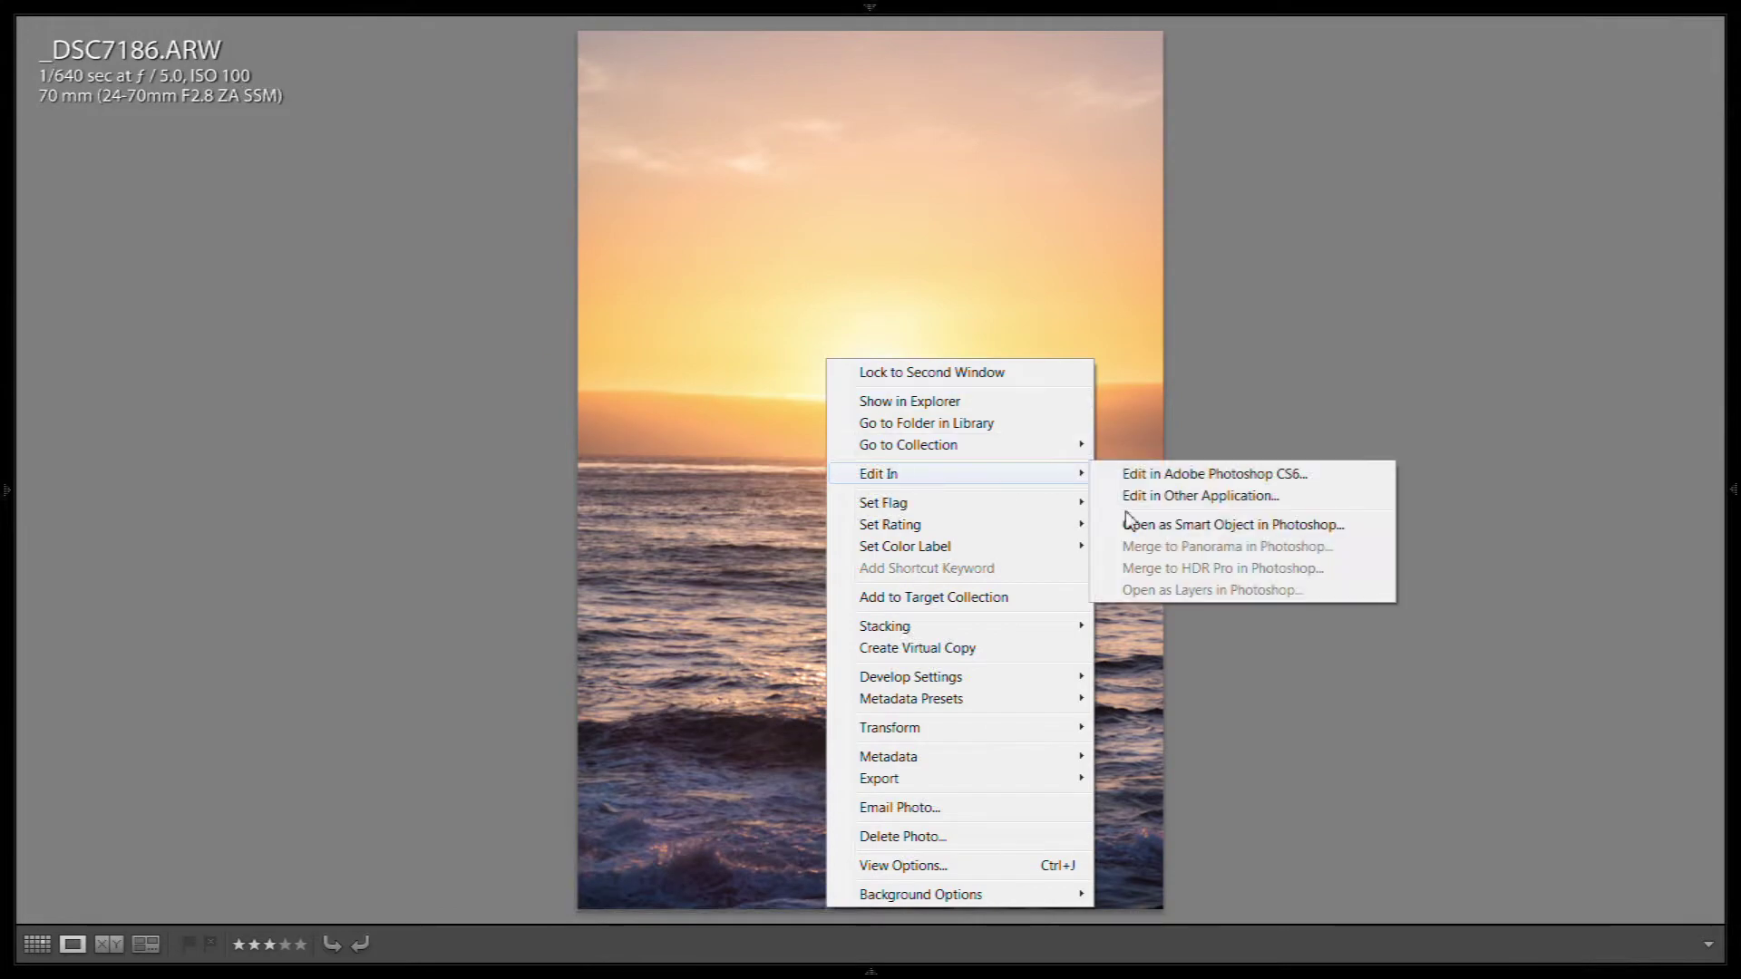
pyautogui.click(1169, 475)
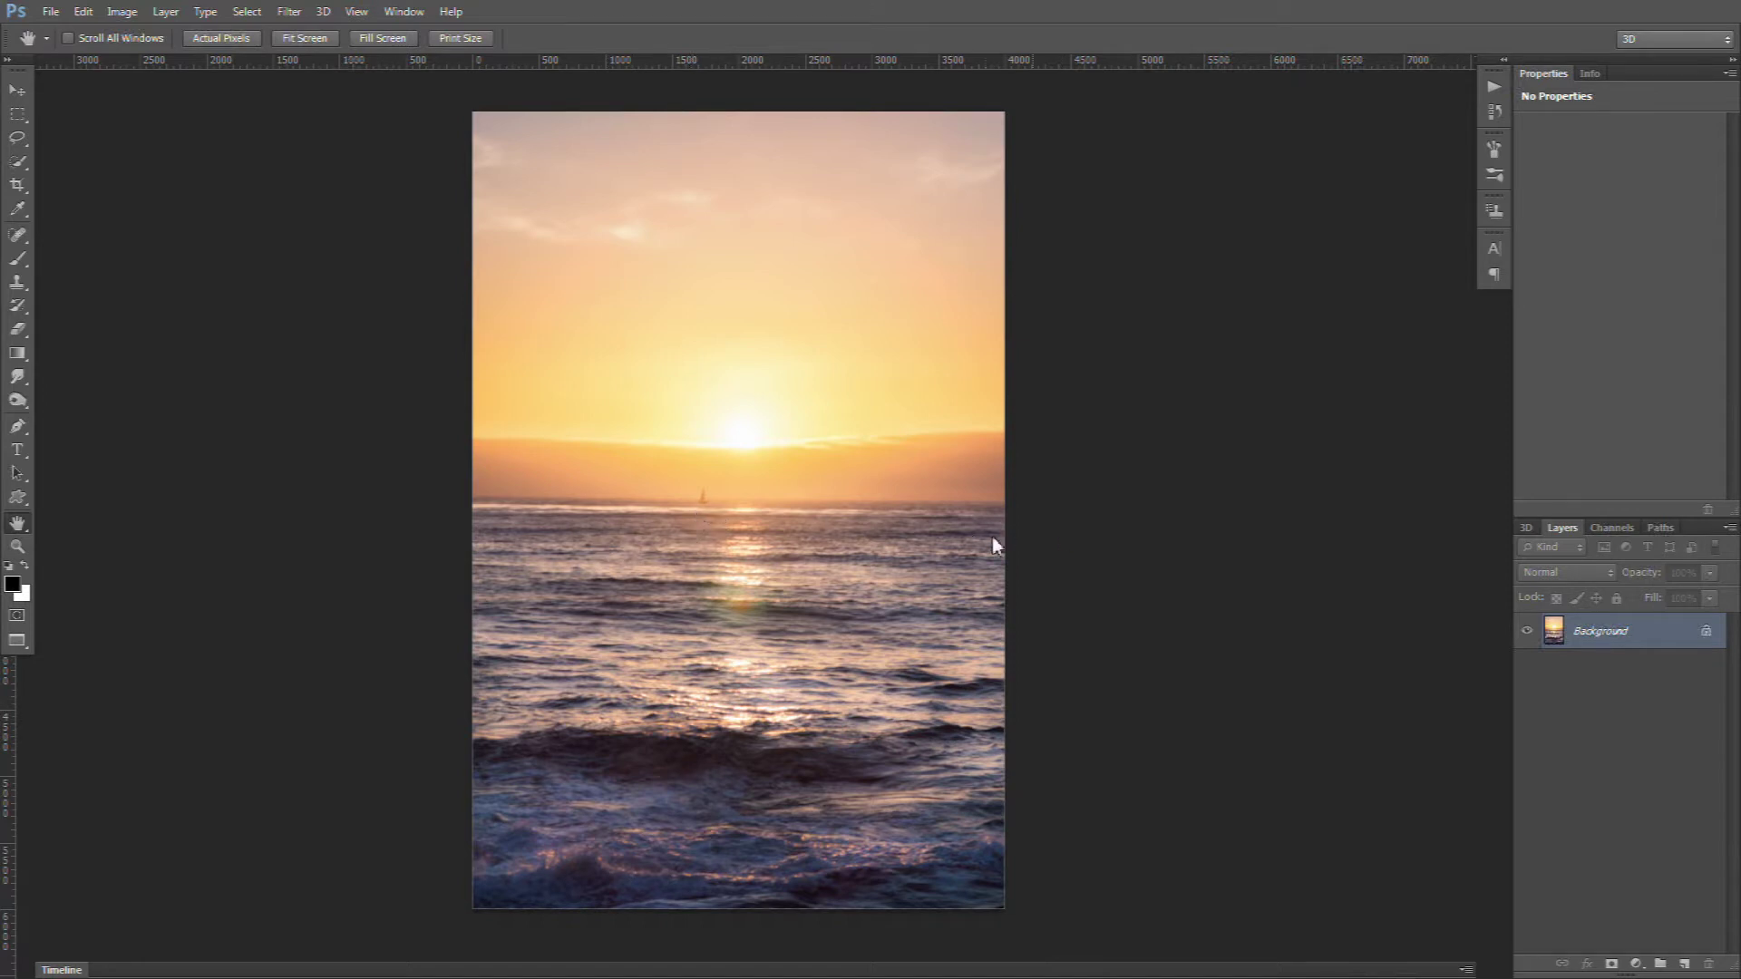
# Unlock the background layer and add two new layers, each filled with 50% Gray
pyautogui.click(1705, 630)
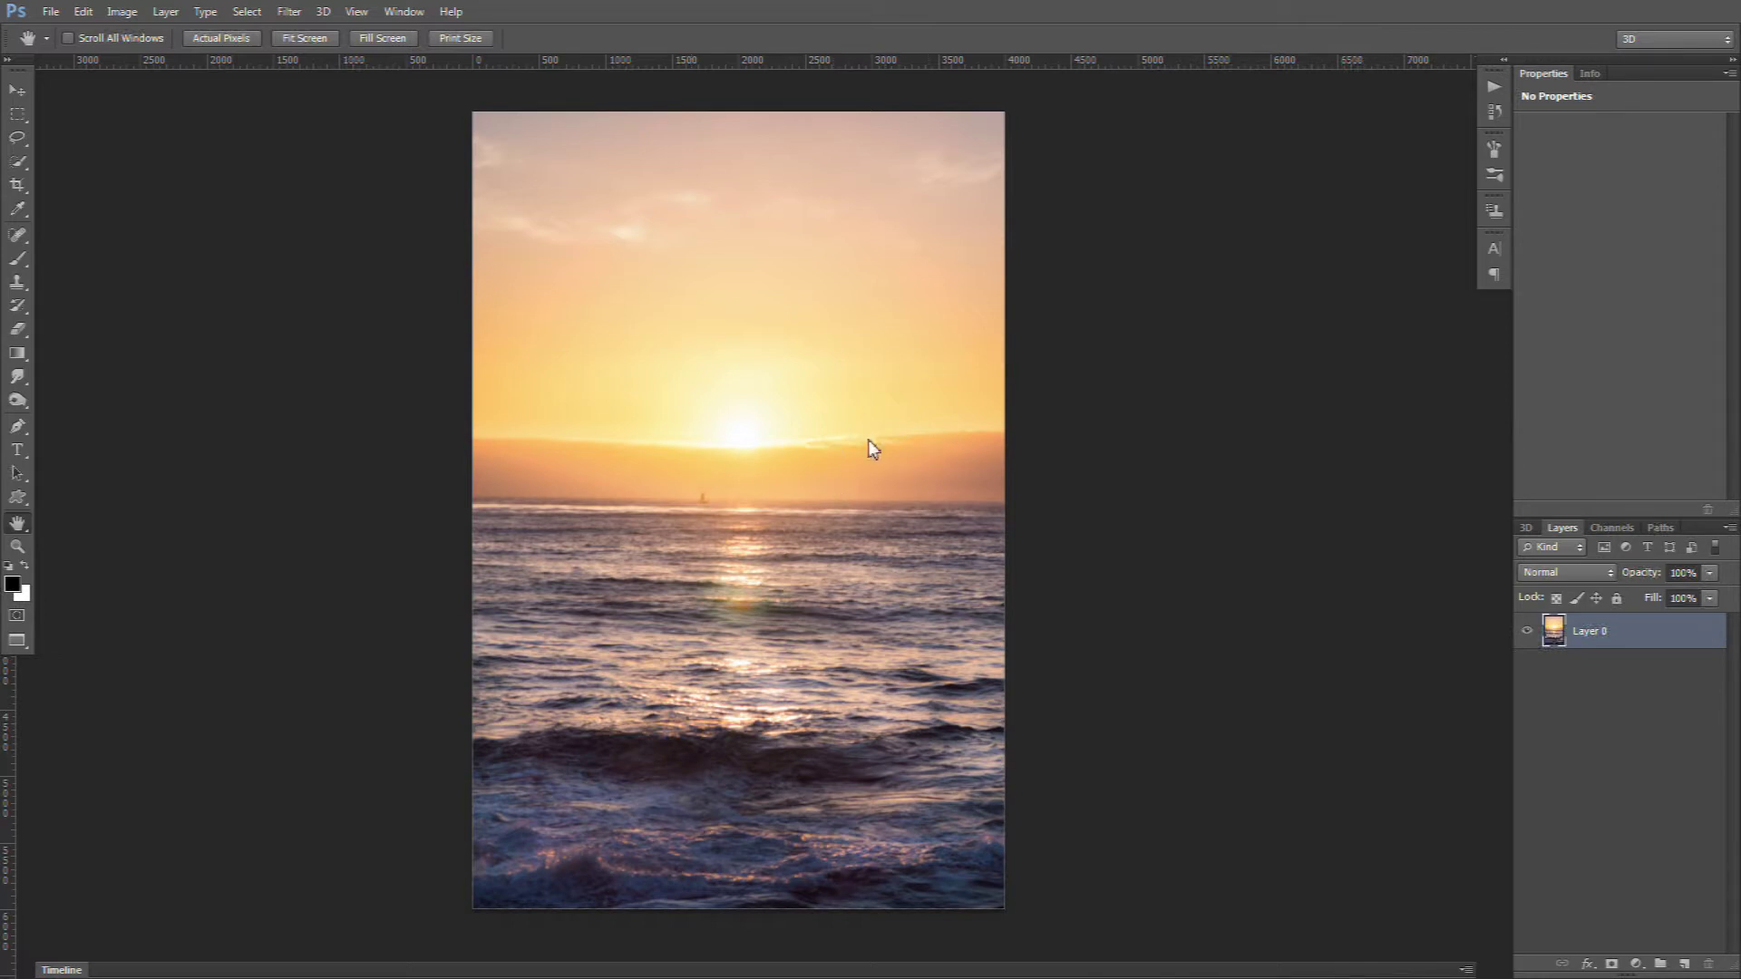
pyautogui.click(1685, 965)
pyautogui.hotkey('ctrl', 'BackSpace')
pyautogui.hotkey('shift', 'F5')
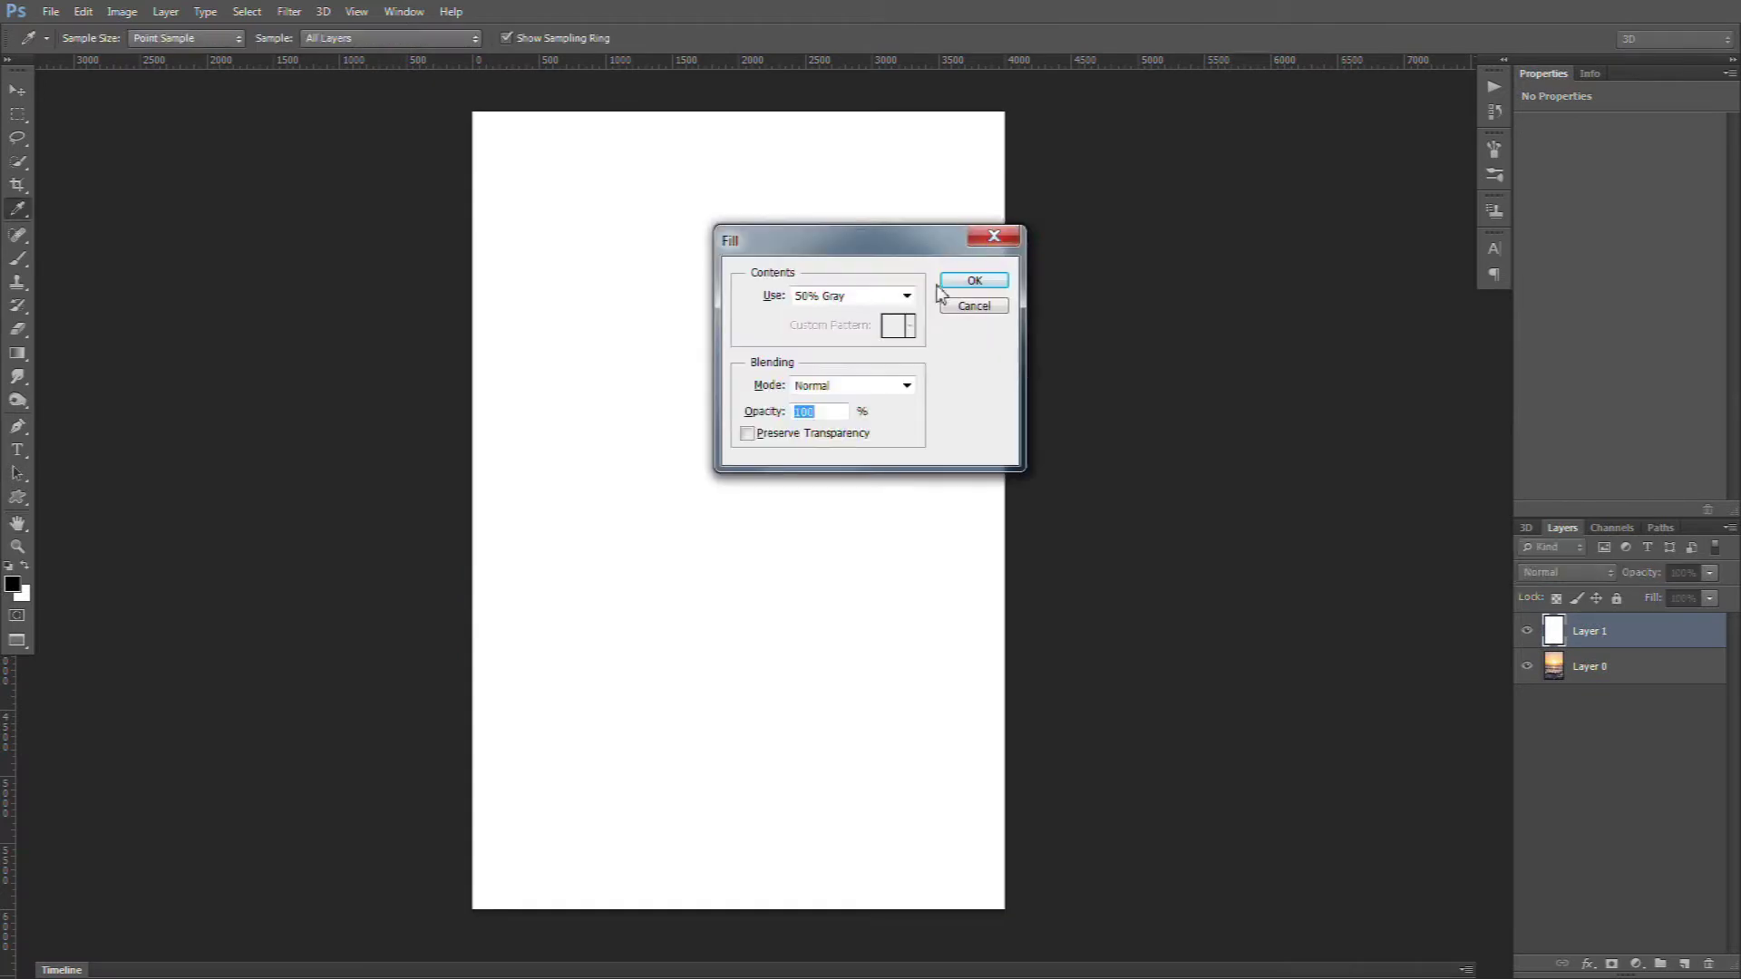
pyautogui.click(950, 286)
pyautogui.click(1684, 964)
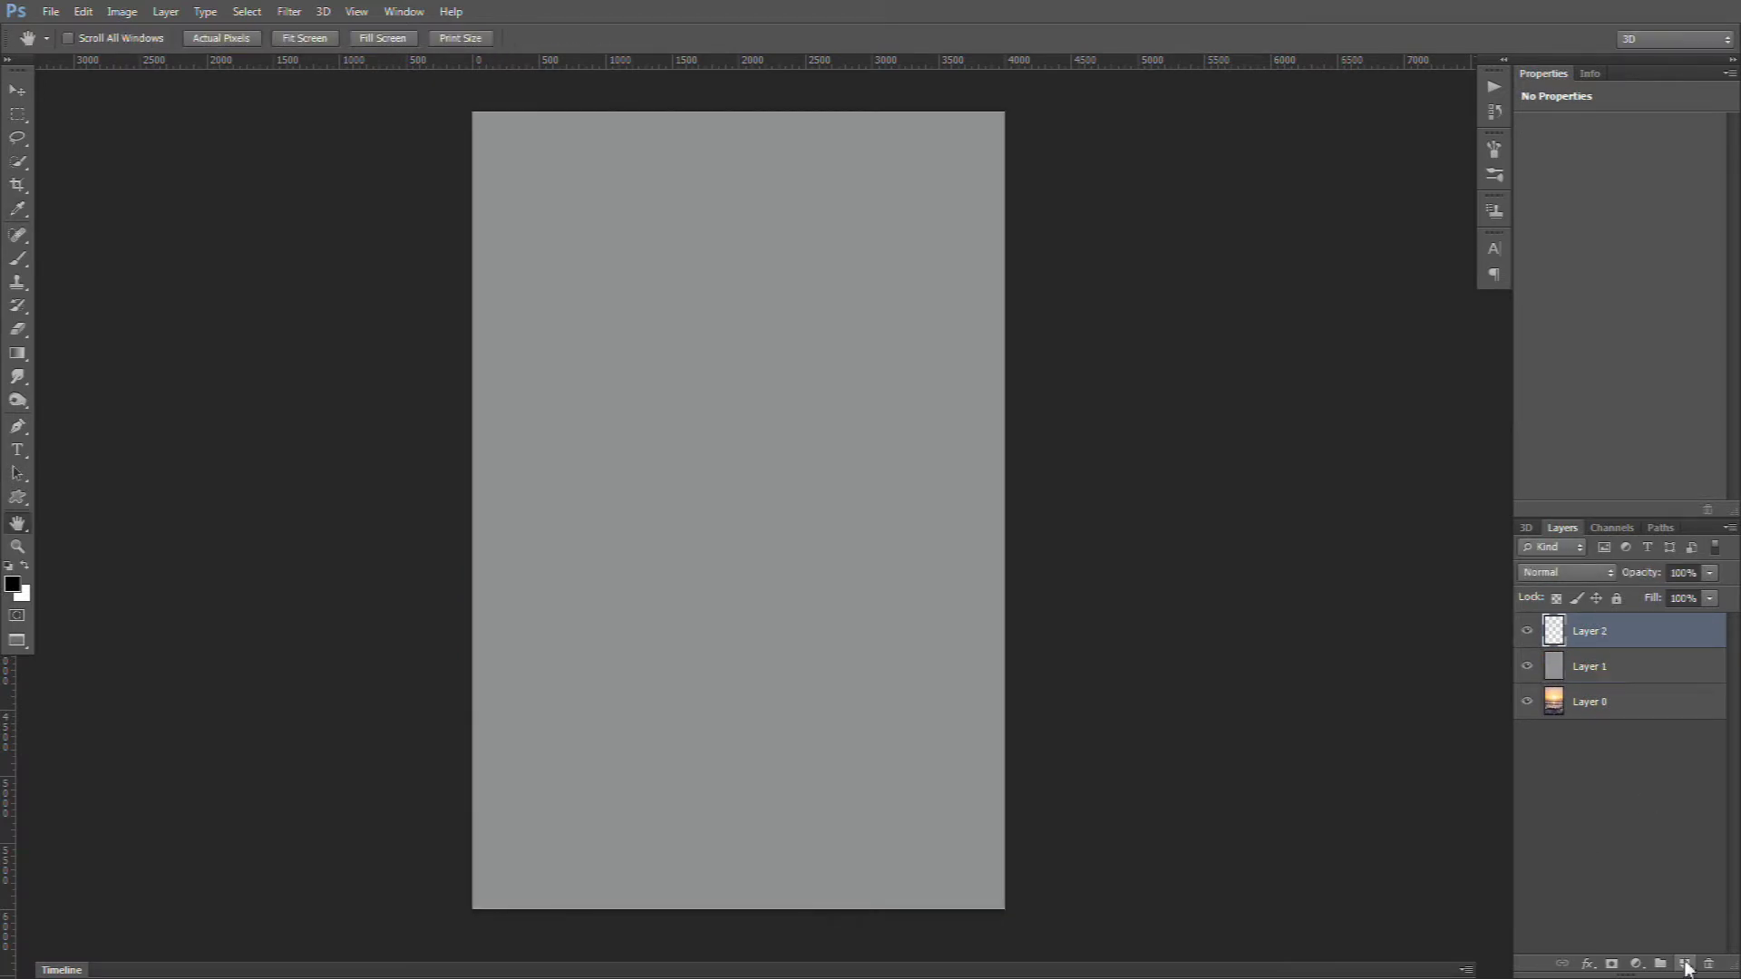
pyautogui.hotkey('shift', 'F5')
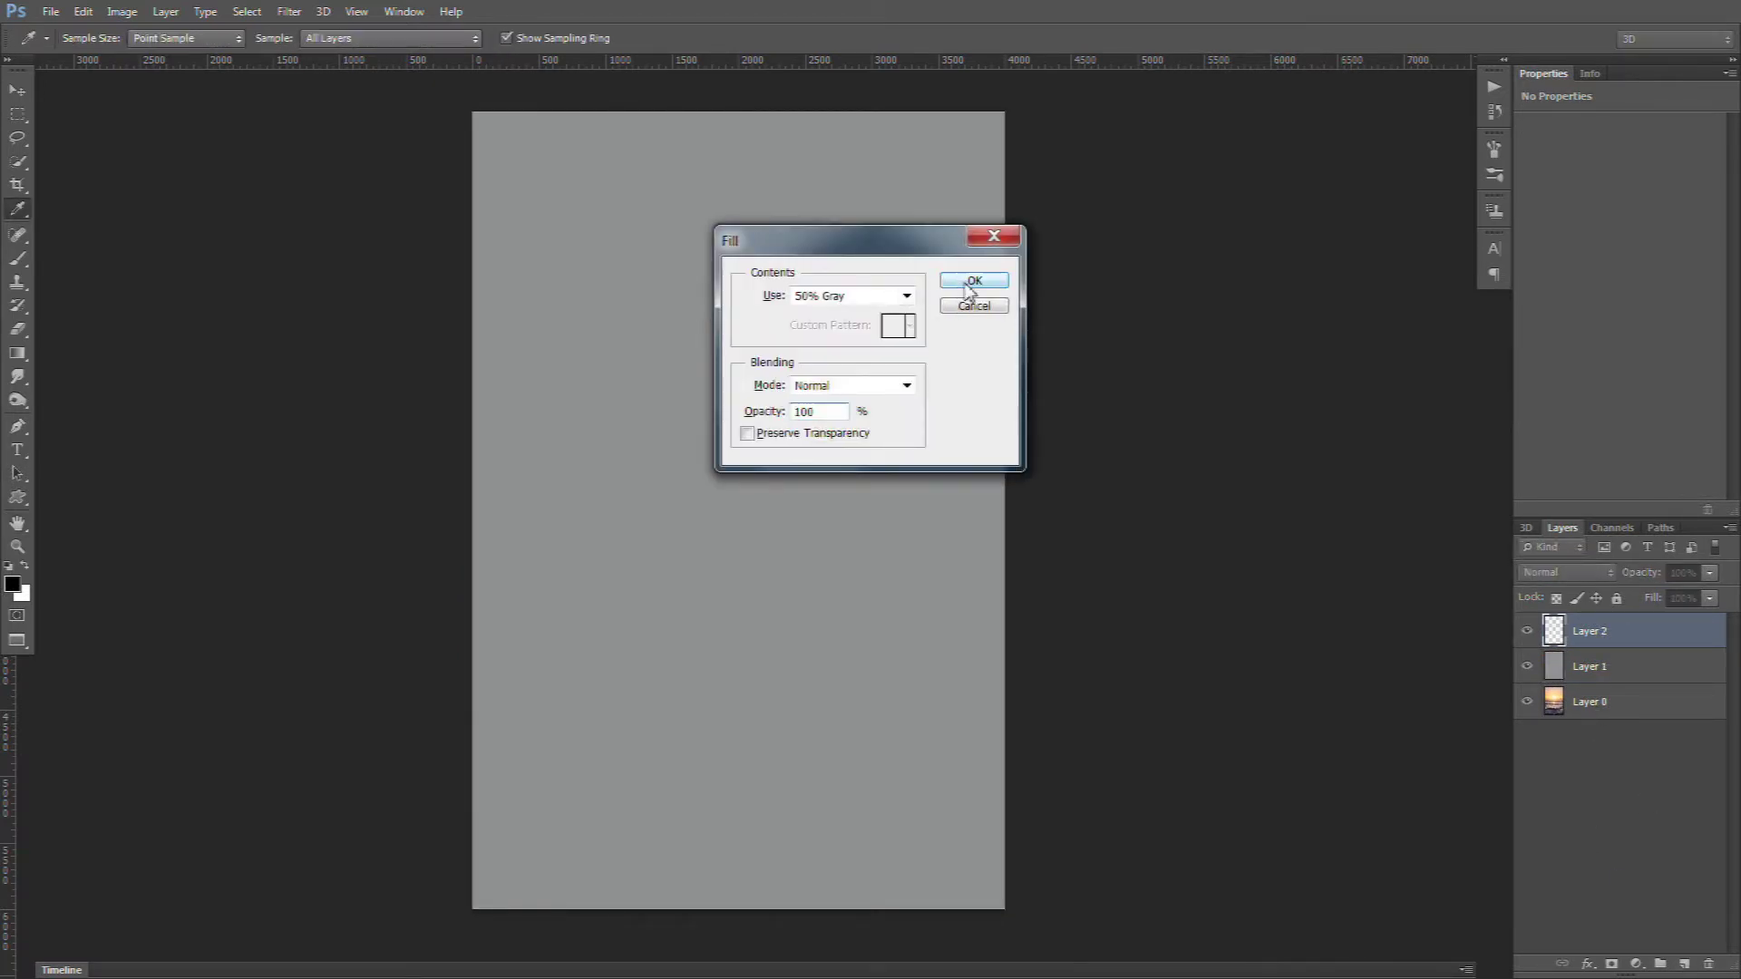
pyautogui.click(972, 281)
# Set the gray layers to Overlay blending and rename the lower one Dodge
pyautogui.press('h')
pyautogui.click(1576, 578)
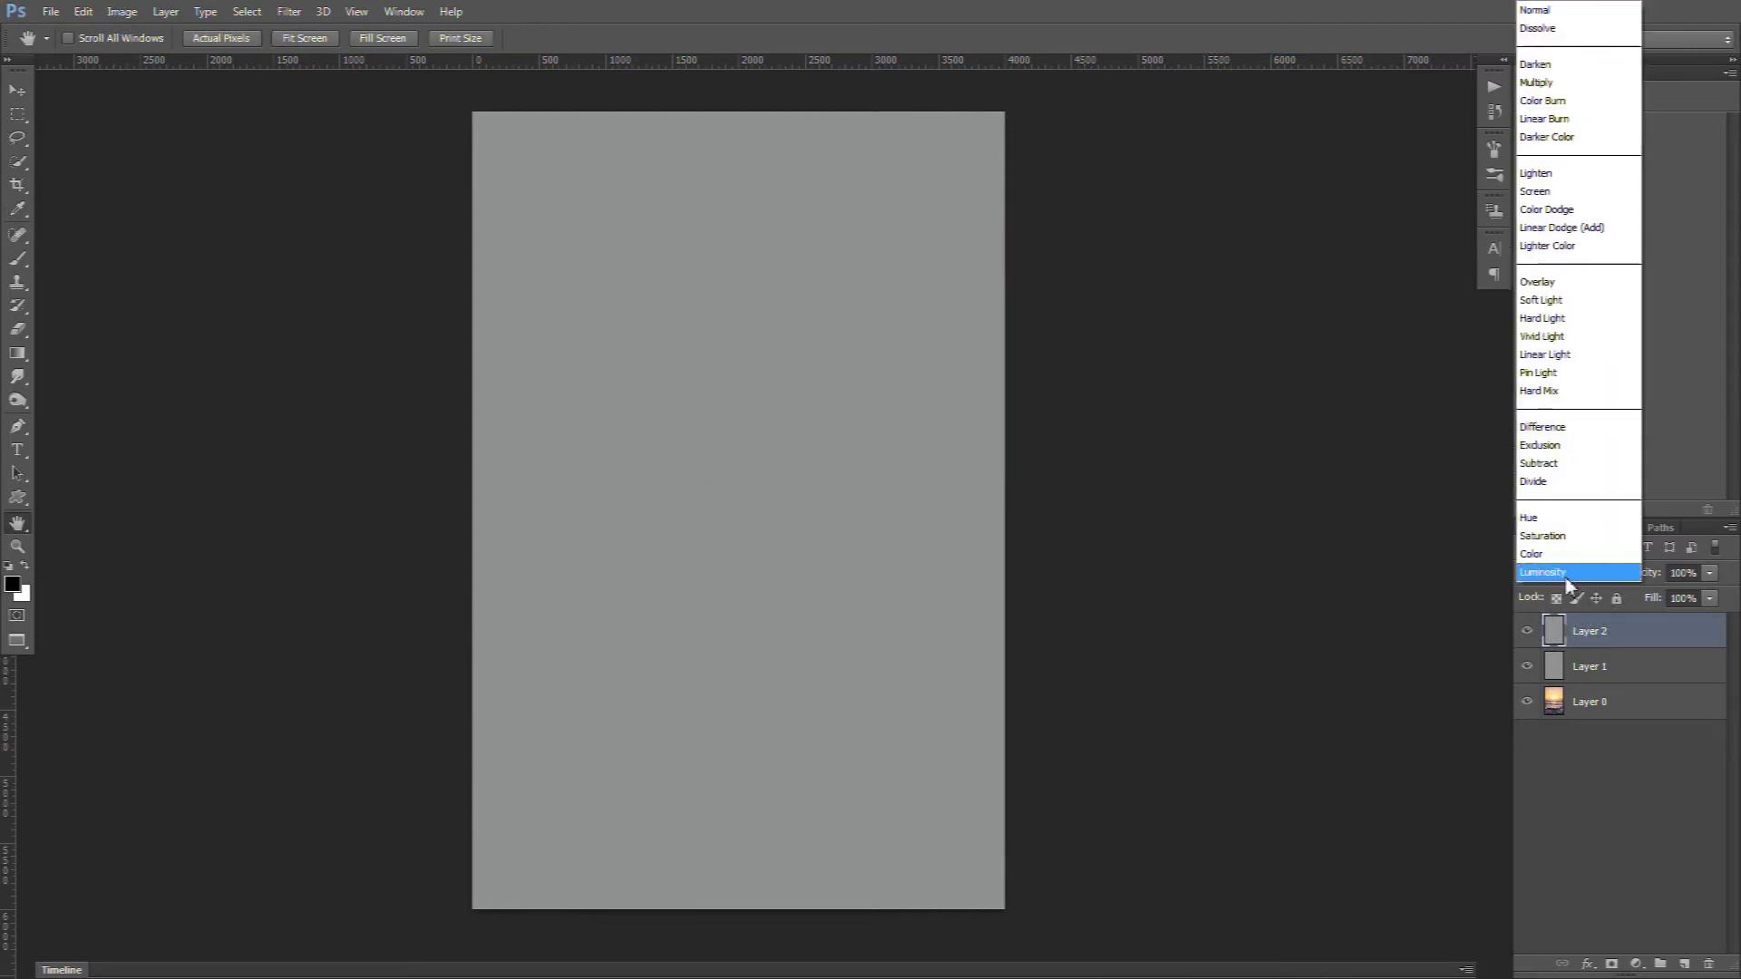
pyautogui.click(1553, 283)
pyautogui.hotkey('alt', '[')
pyautogui.doubleClick(1588, 666)
pyautogui.write('Dodge')
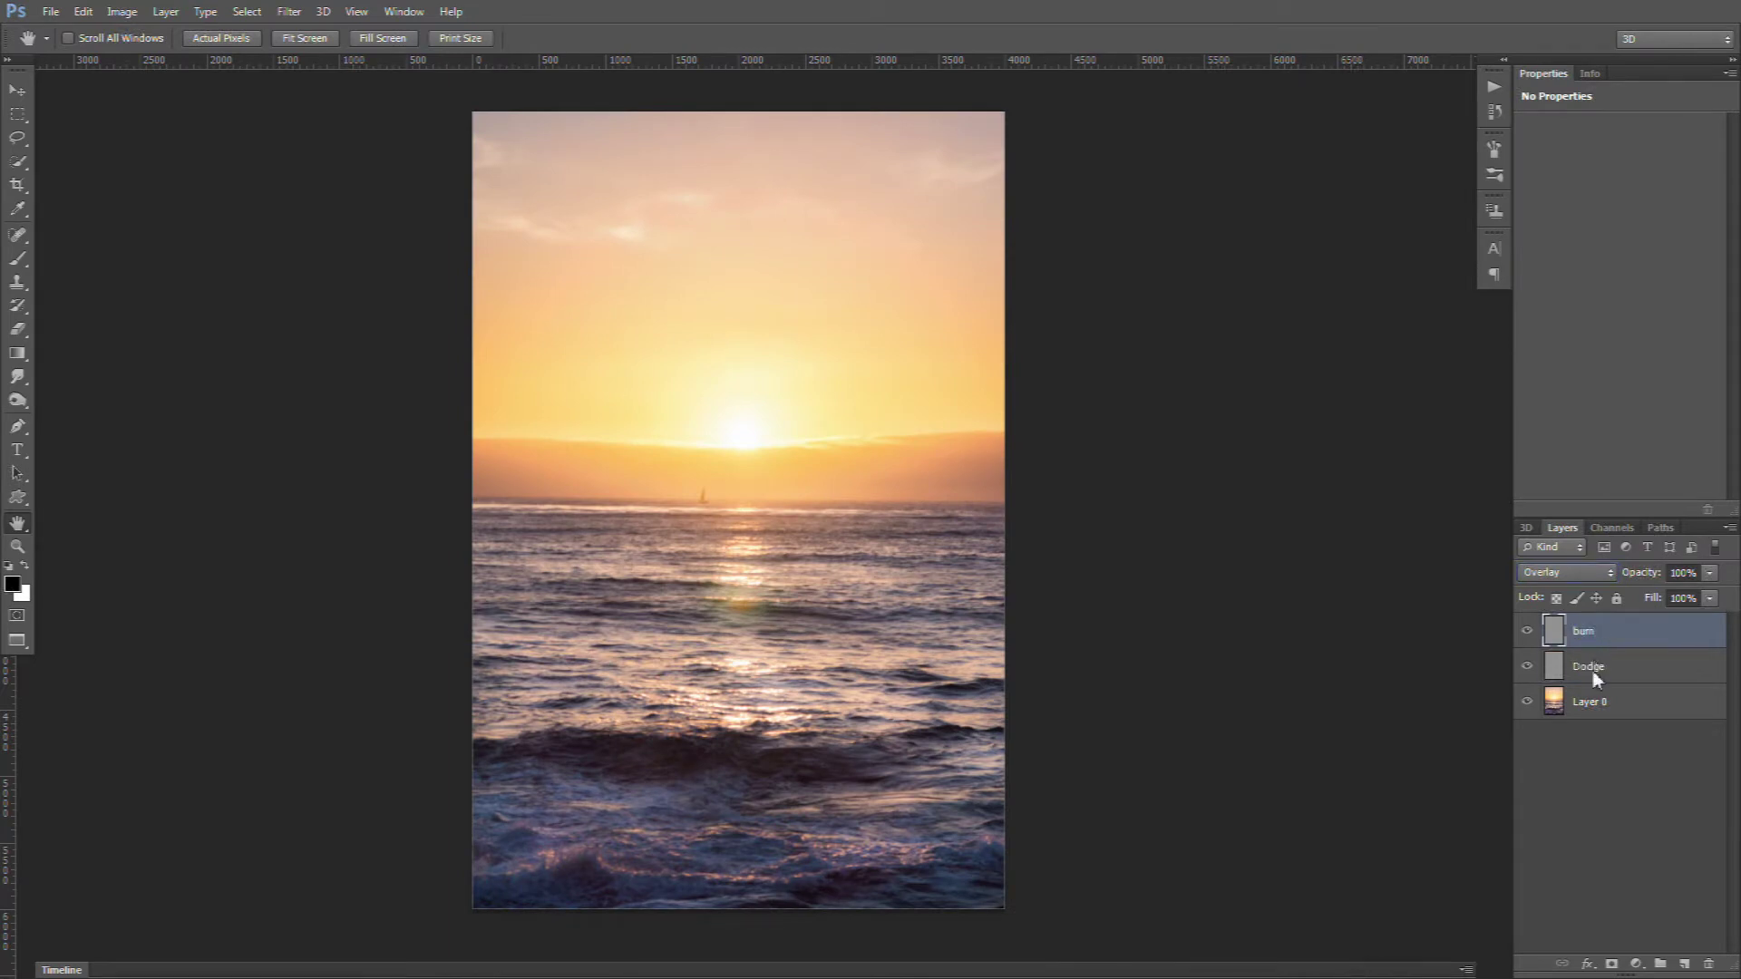
pyautogui.click(1596, 671)
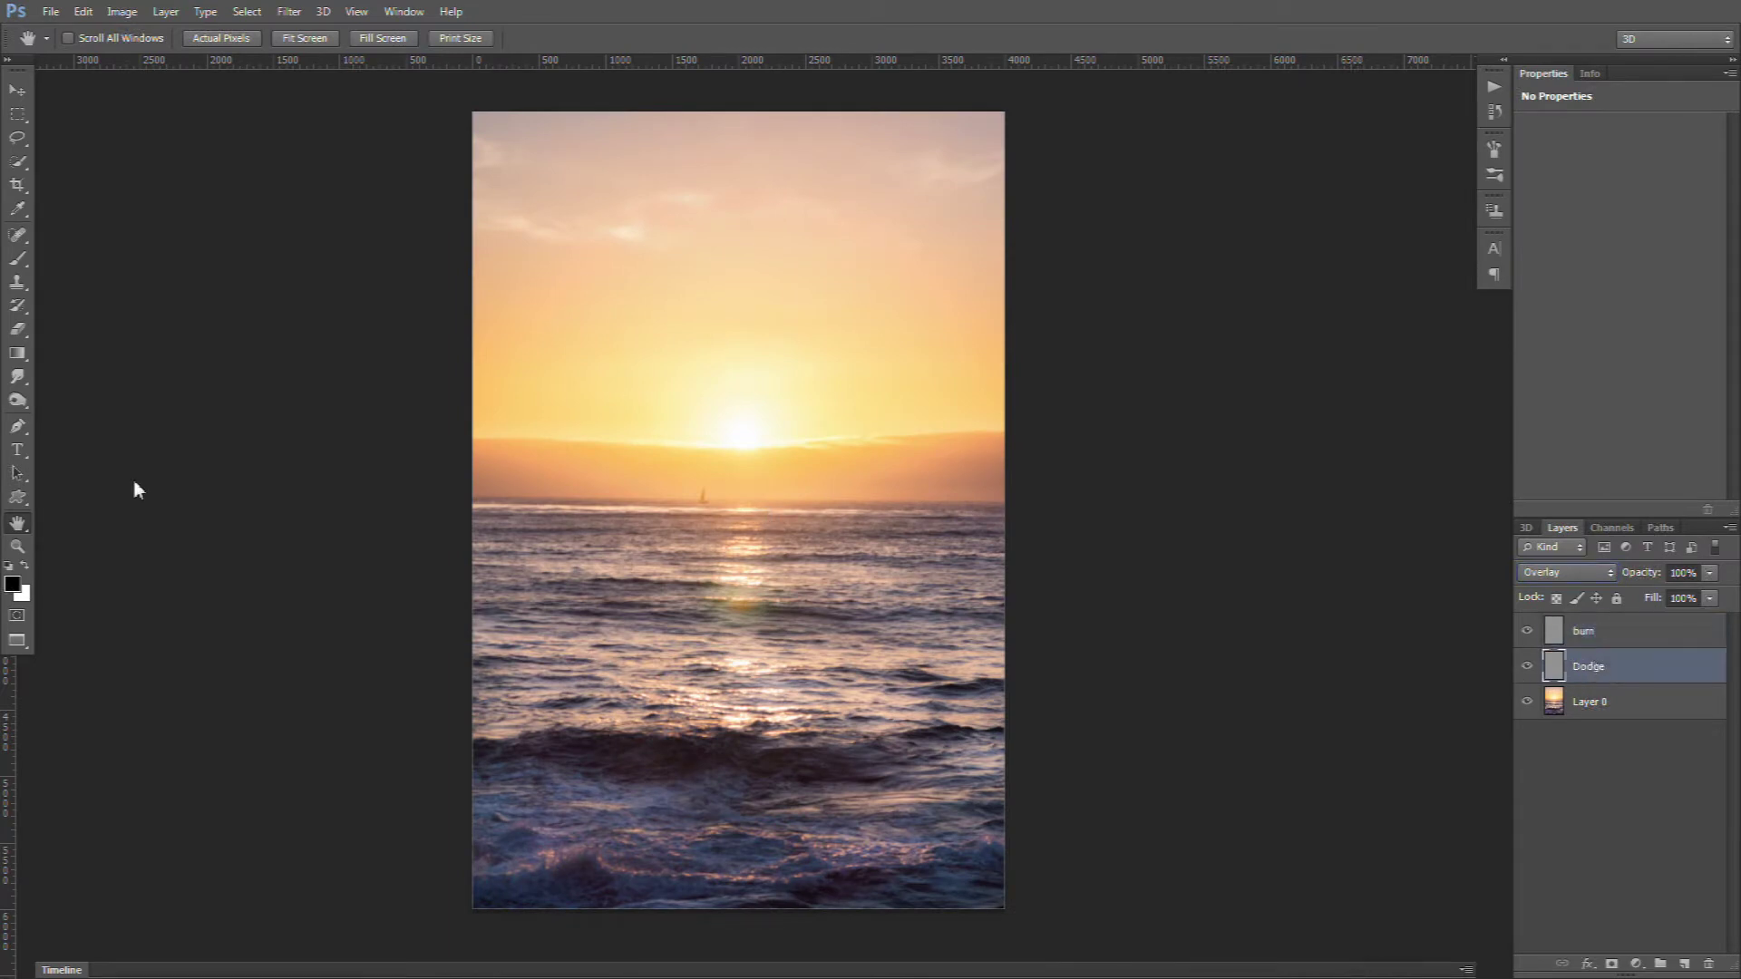
pyautogui.moveTo(18, 401); pyautogui.dragTo(78, 419)
# Choose the Dodge tool at 100% zoom with a 60-pixel brush and dodge across the sky
pyautogui.click(83, 397)
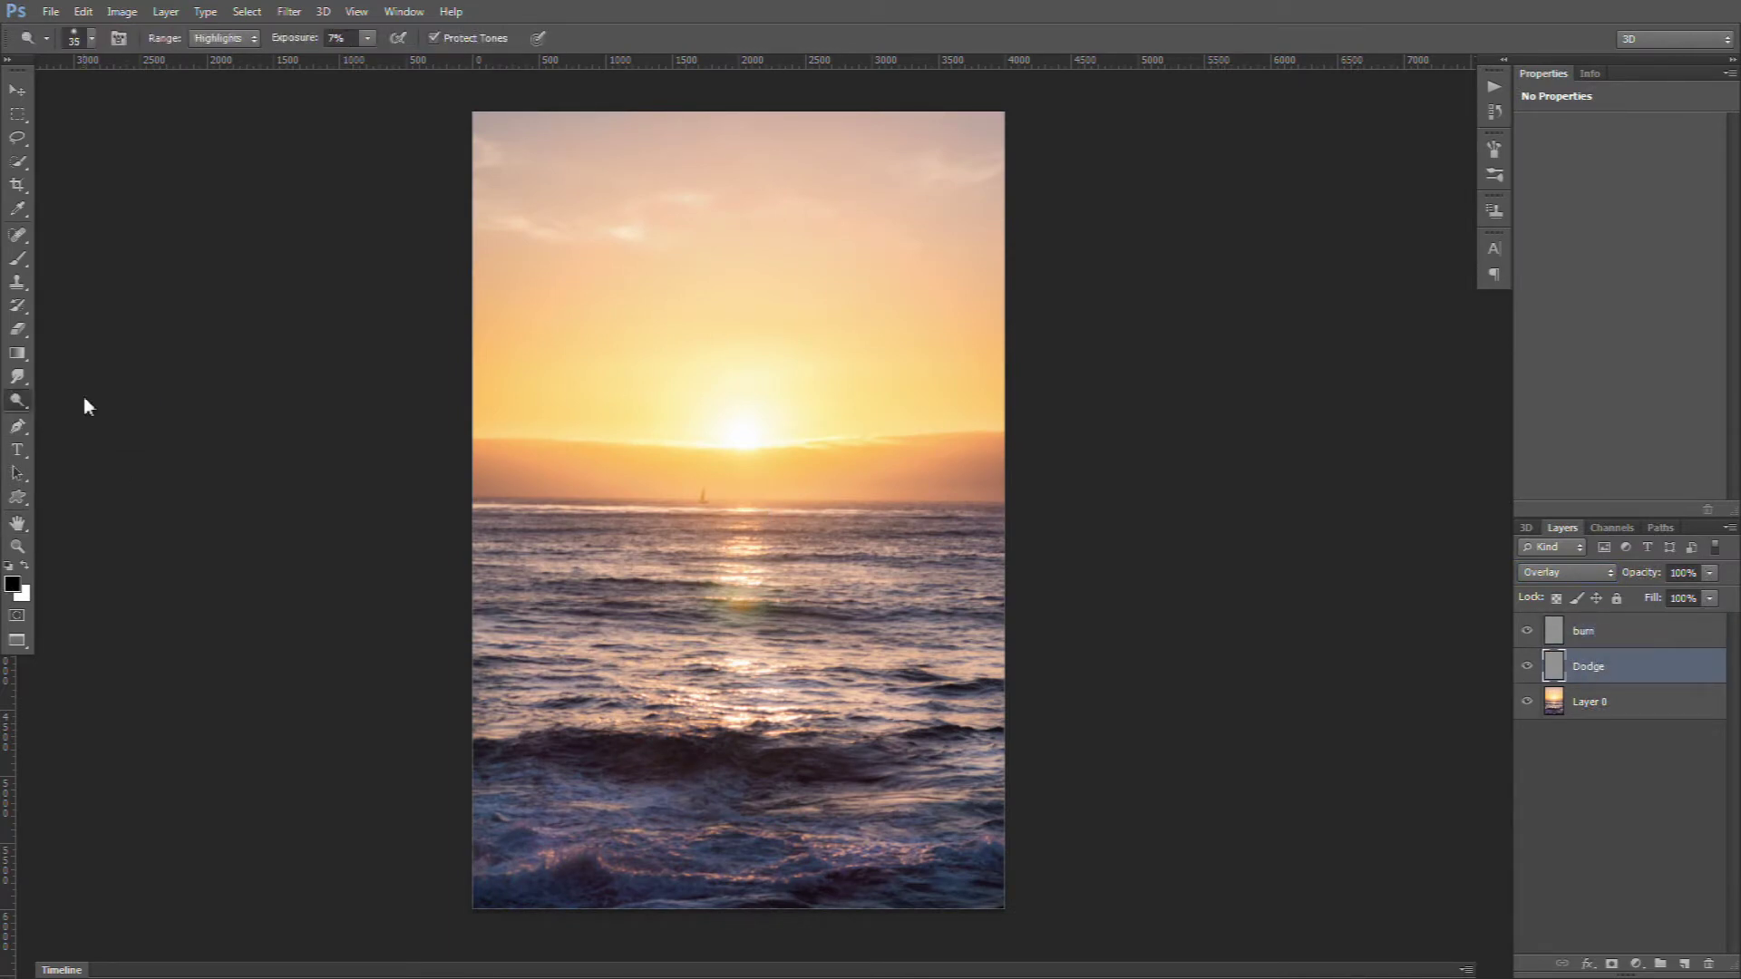
pyautogui.doubleClick(17, 547)
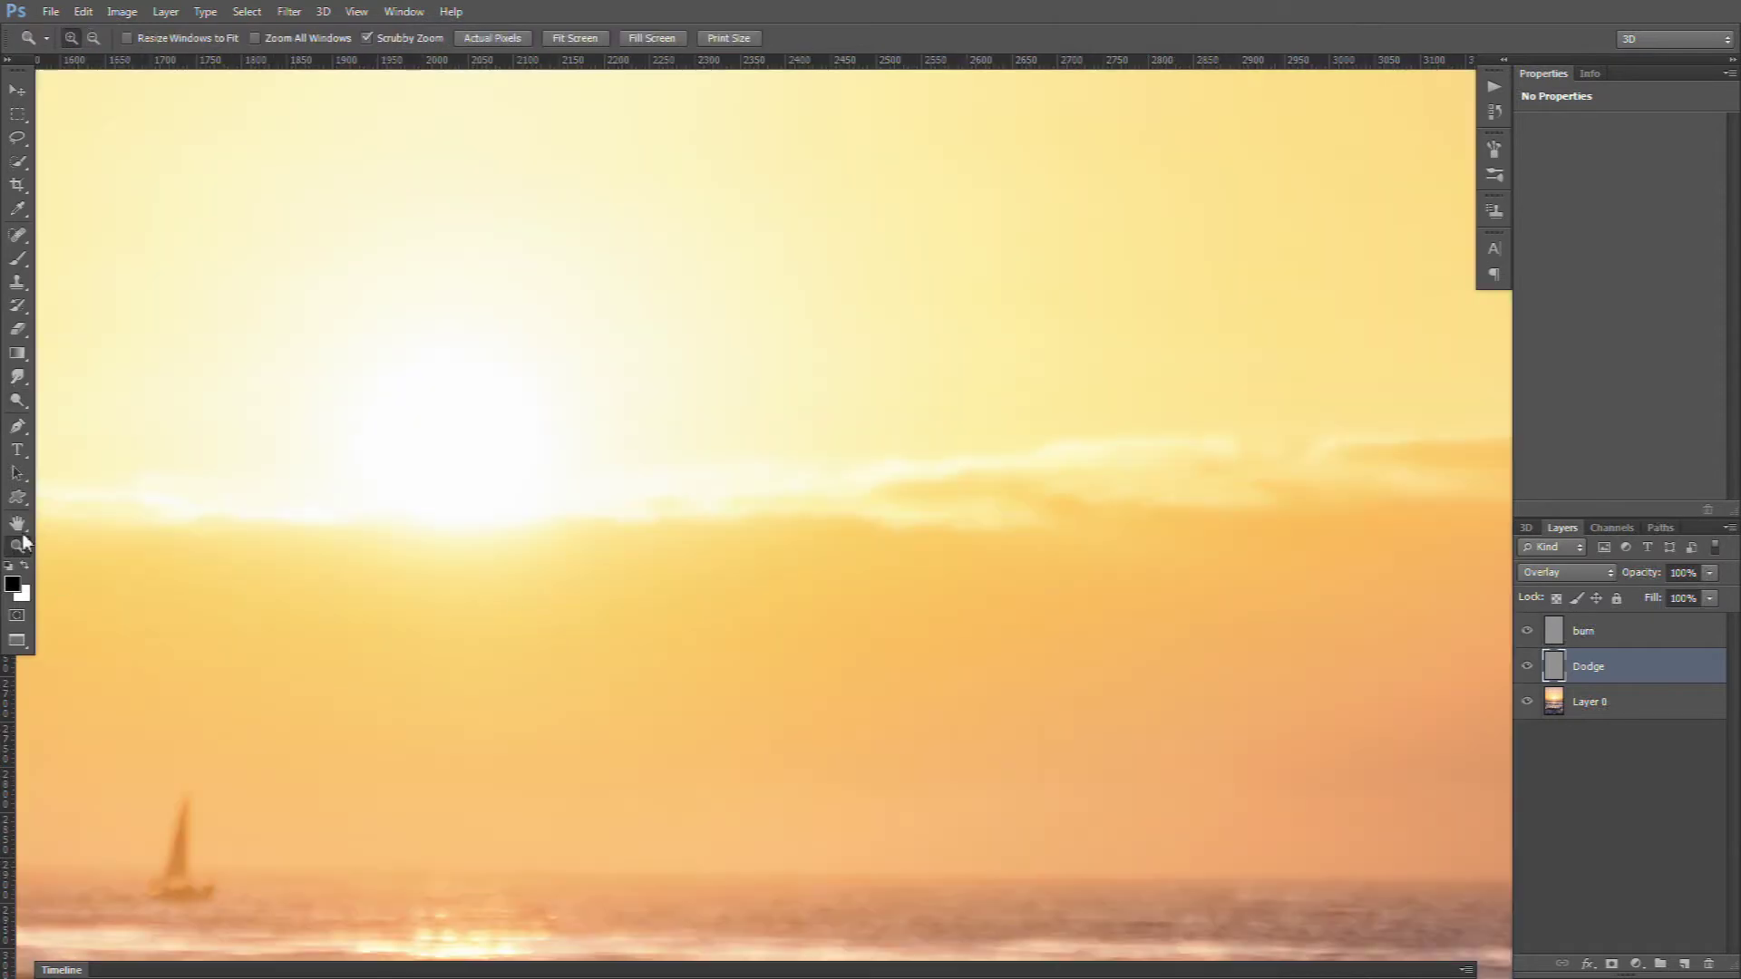
pyautogui.click(18, 400)
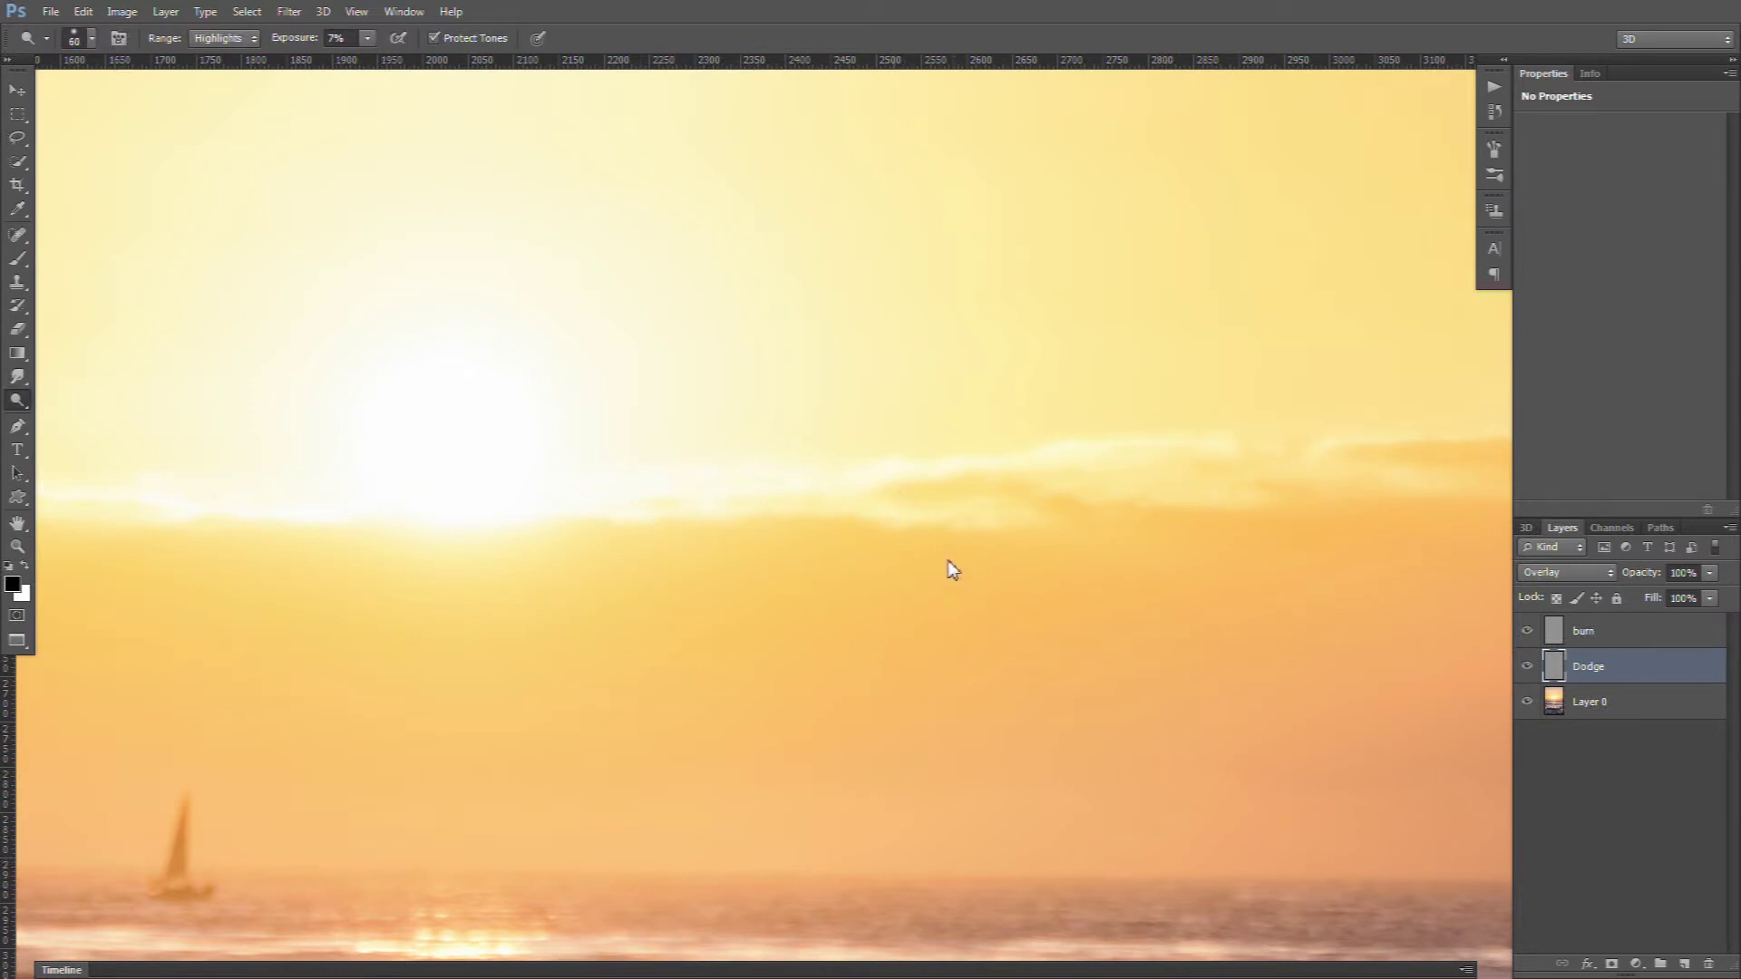
pyautogui.press(']')
pyautogui.press(']')
pyautogui.moveTo(1364, 487); pyautogui.dragTo(854, 453)
pyautogui.moveTo(1212, 490); pyautogui.dragTo(427, 470)
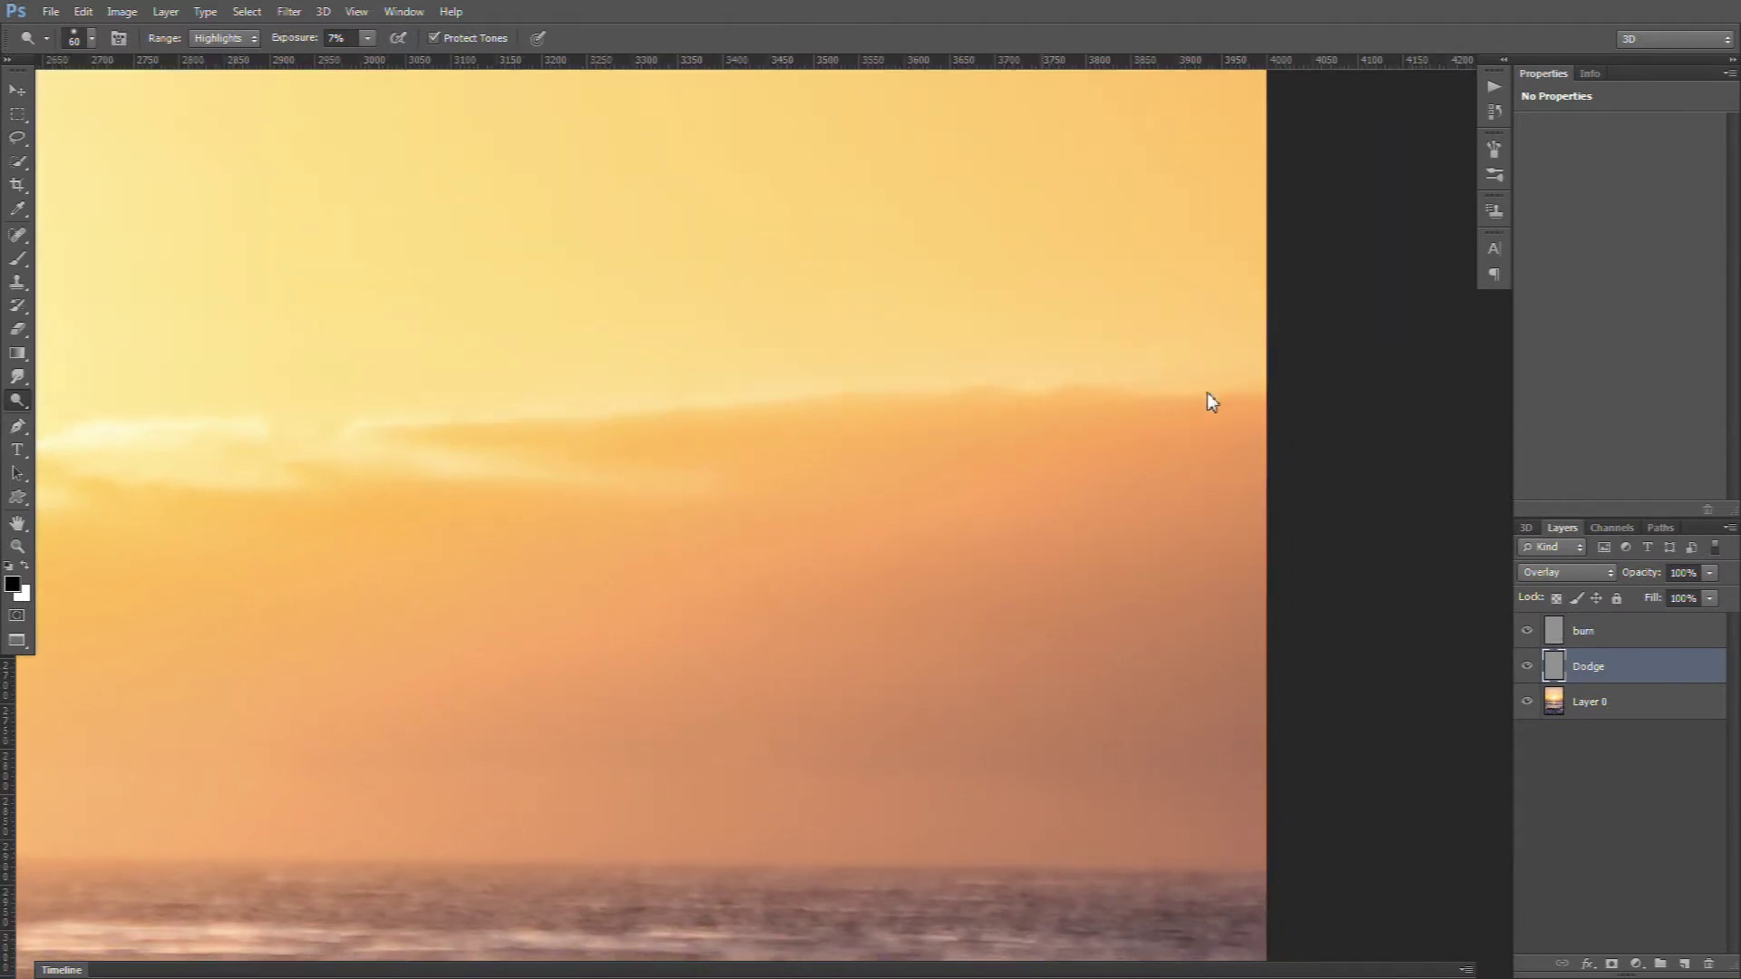
pyautogui.moveTo(732, 444); pyautogui.dragTo(740, 443)
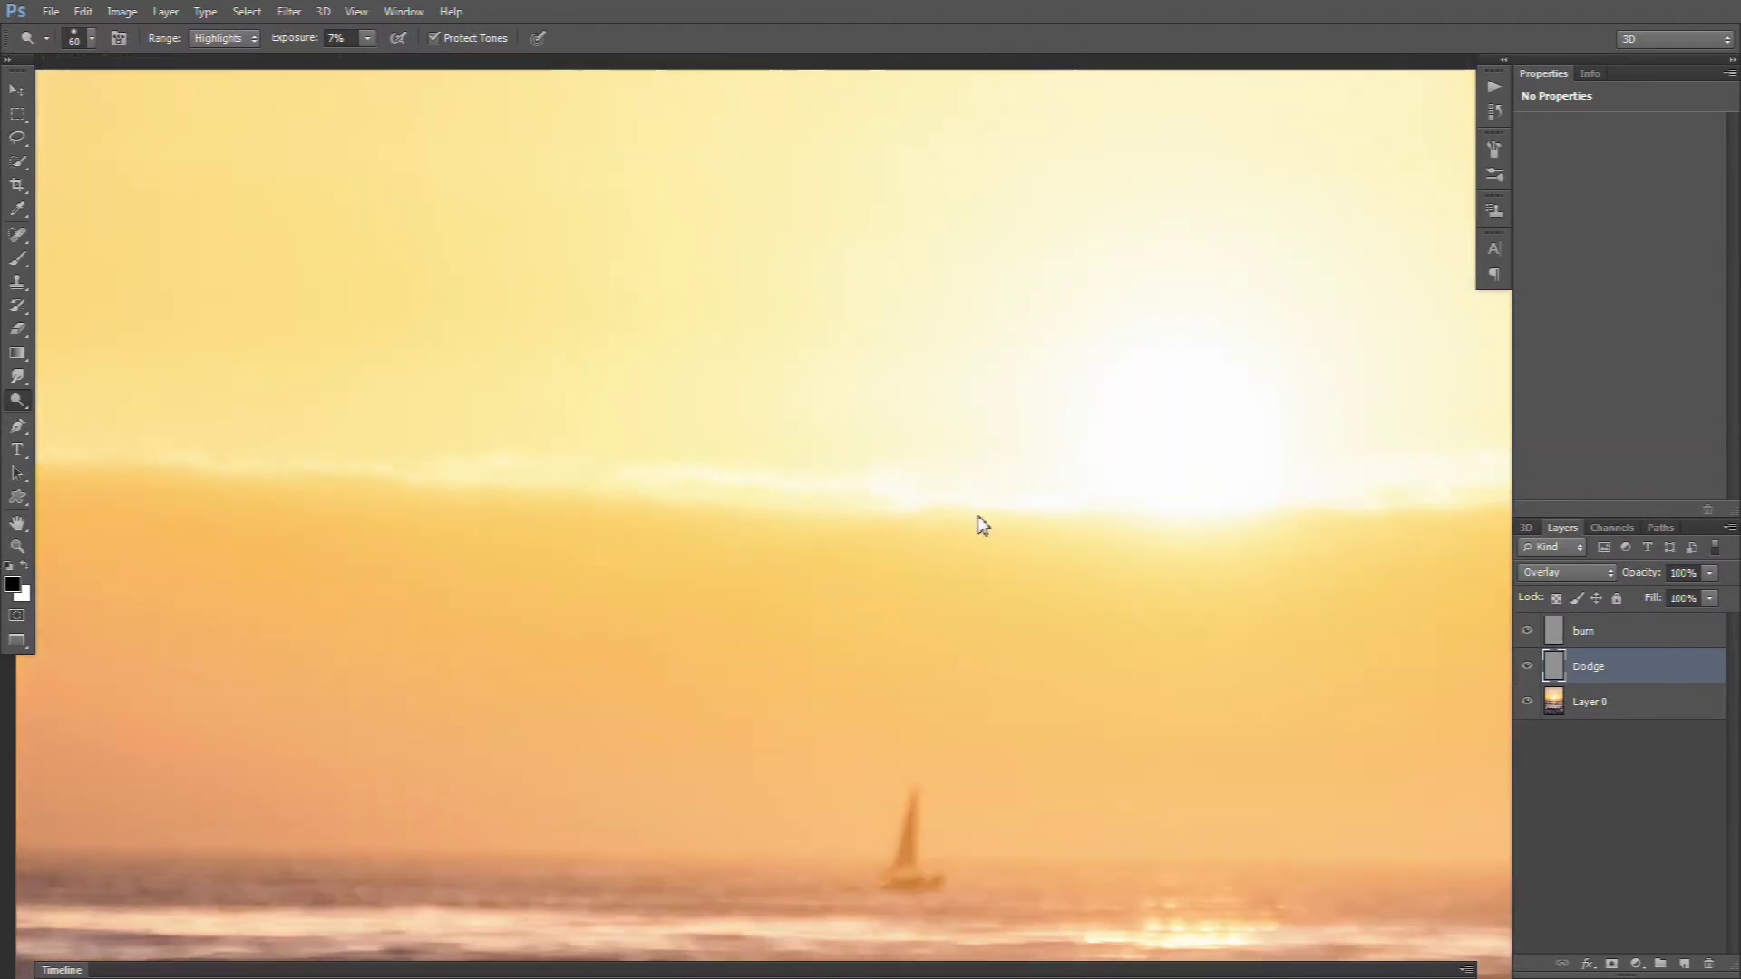
pyautogui.moveTo(979, 524); pyautogui.dragTo(1251, 502)
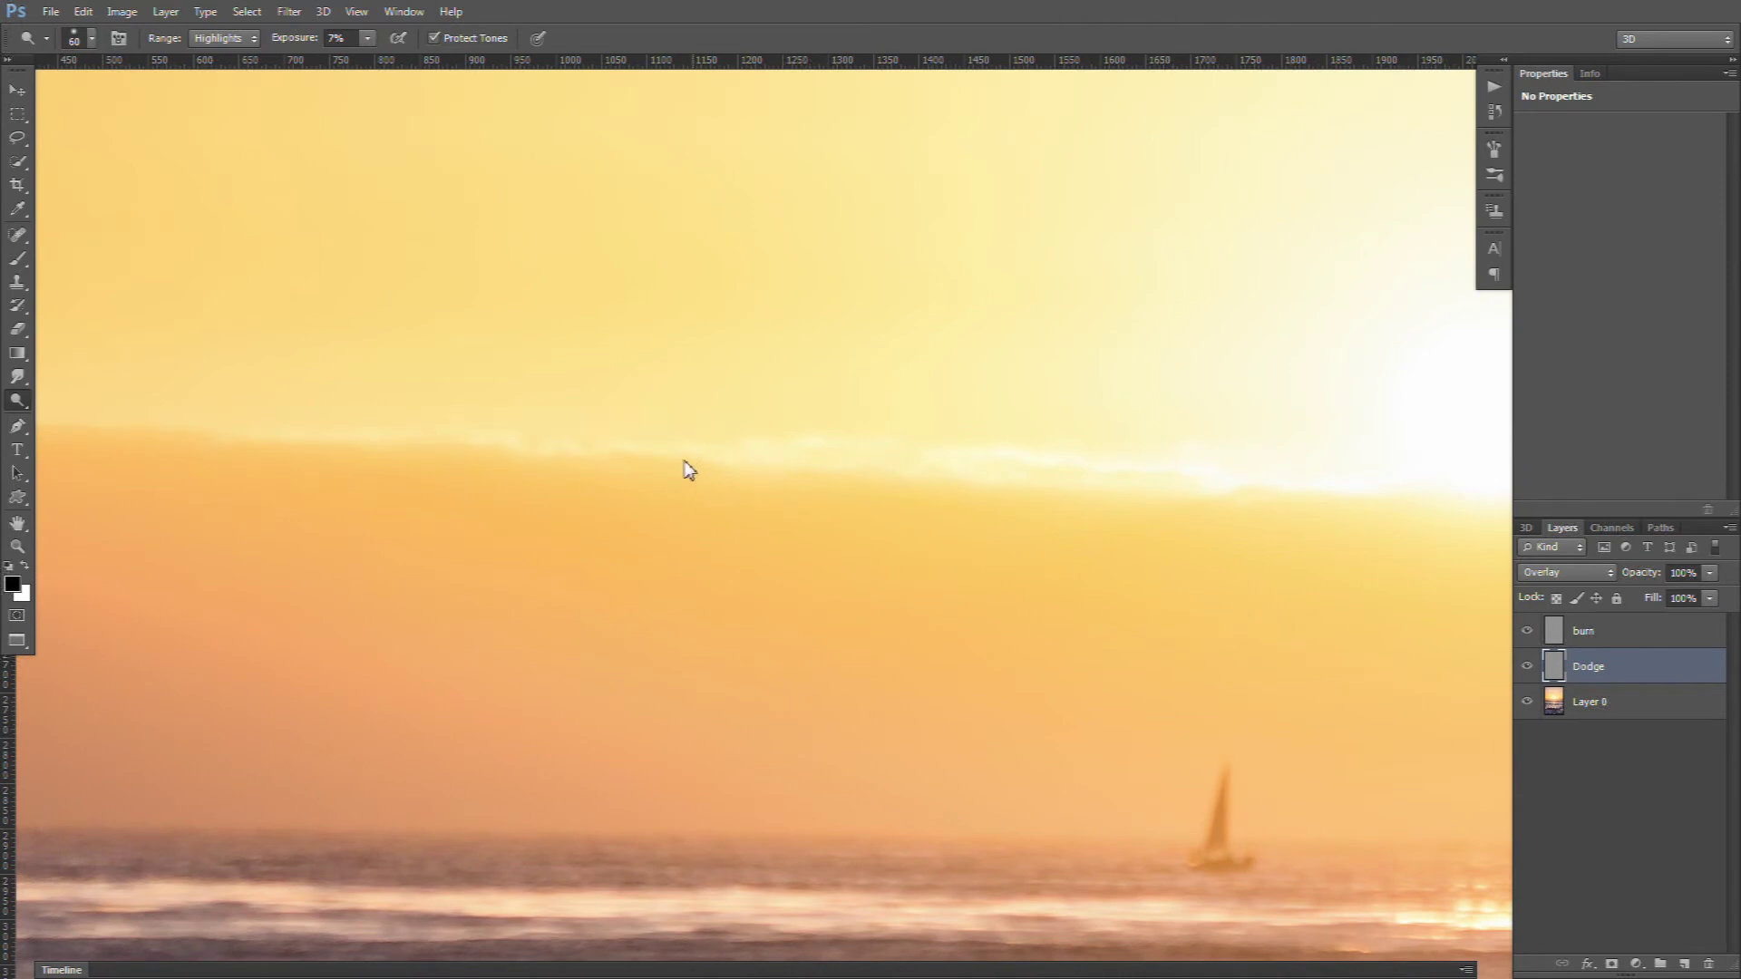
# Dodge the sea, horizon, sun reflection and sunlit water, finishing with a 40-pixel brush
pyautogui.moveTo(308, 464); pyautogui.dragTo(922, 564)
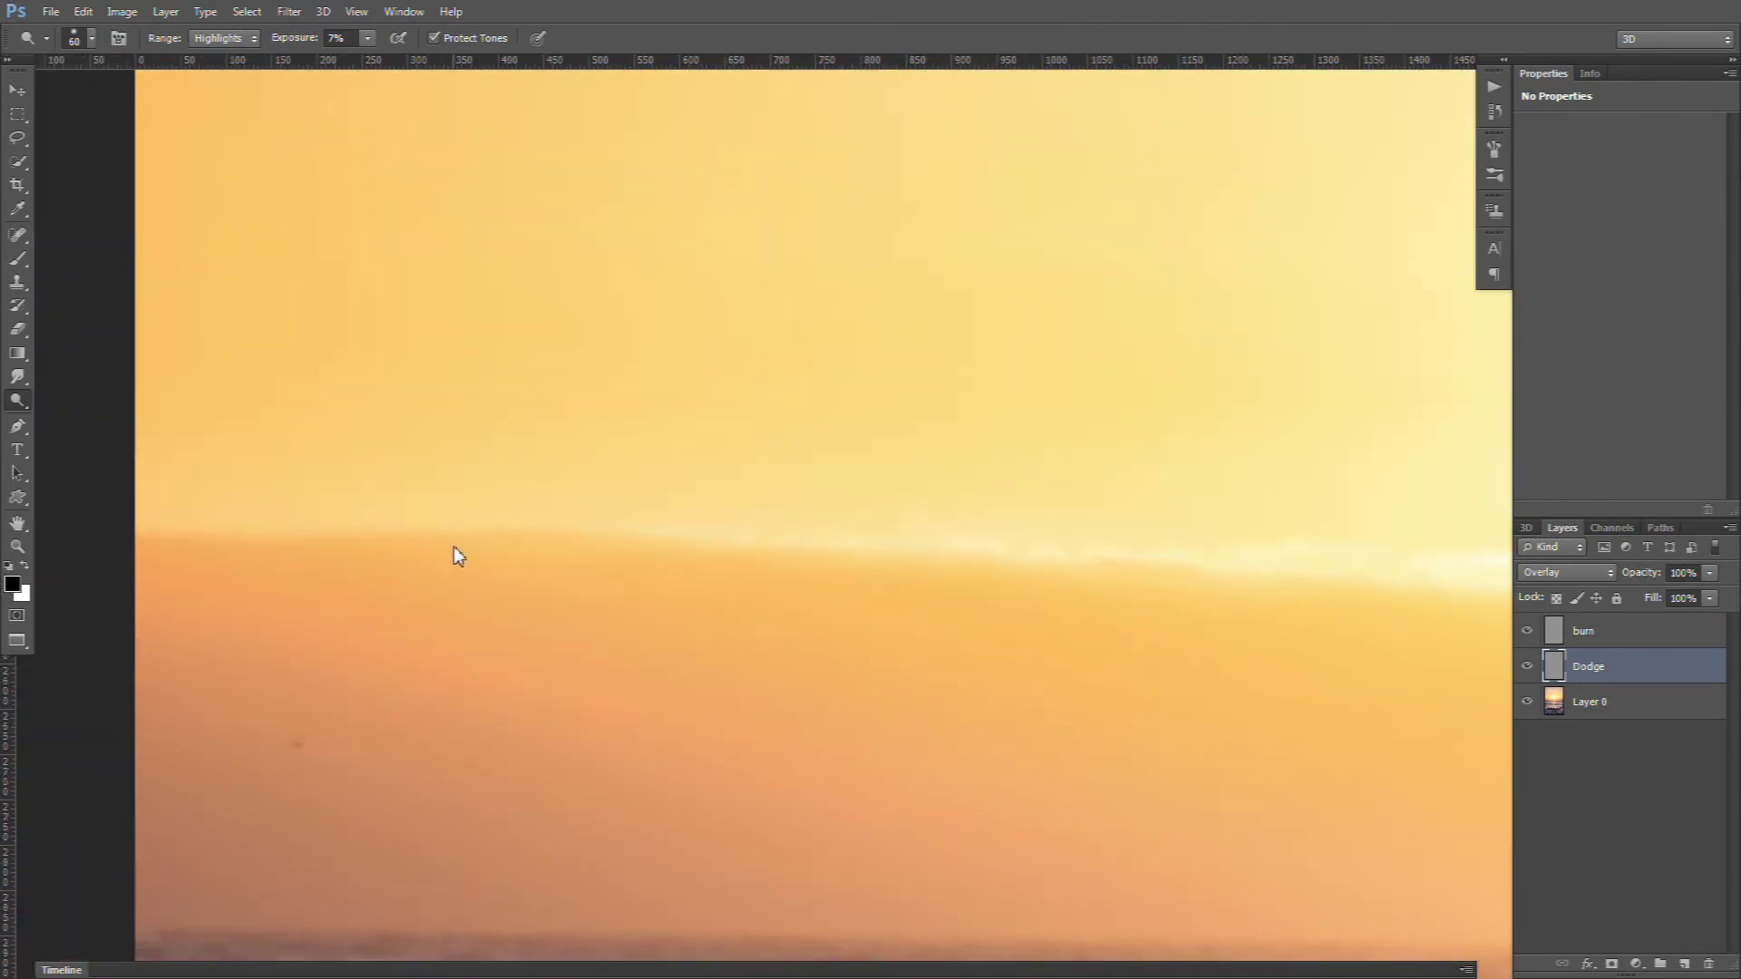
pyautogui.moveTo(365, 550); pyautogui.dragTo(178, 439)
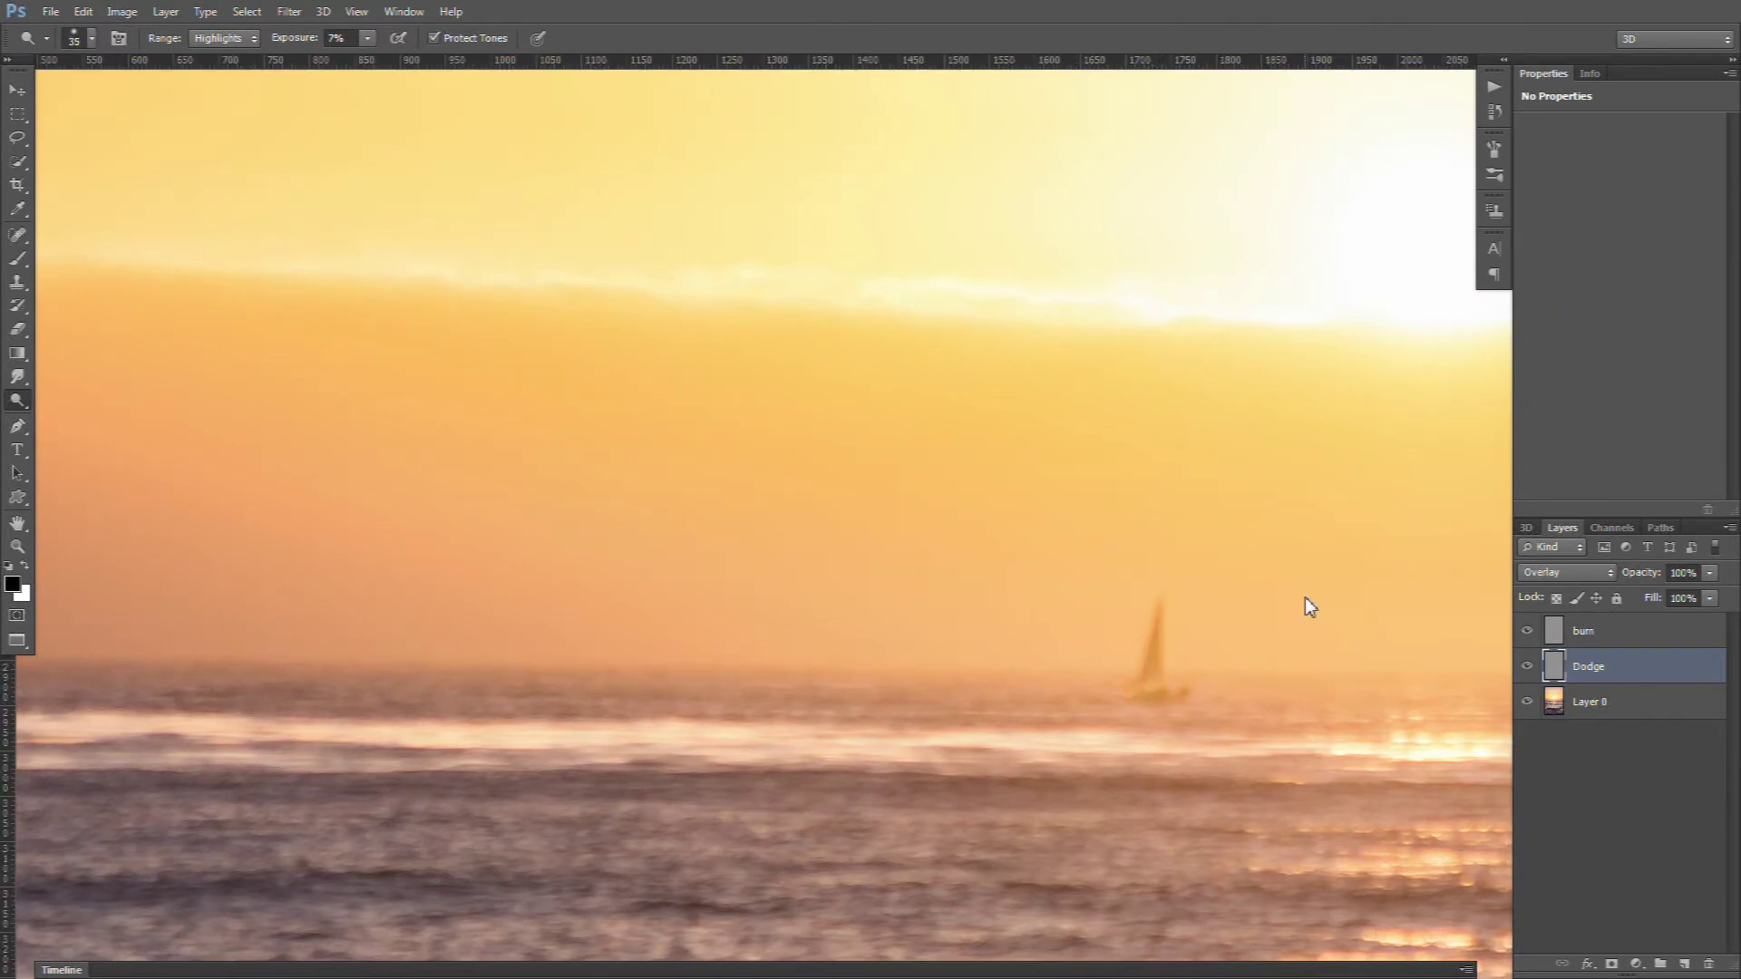
pyautogui.moveTo(1304, 596); pyautogui.dragTo(965, 595)
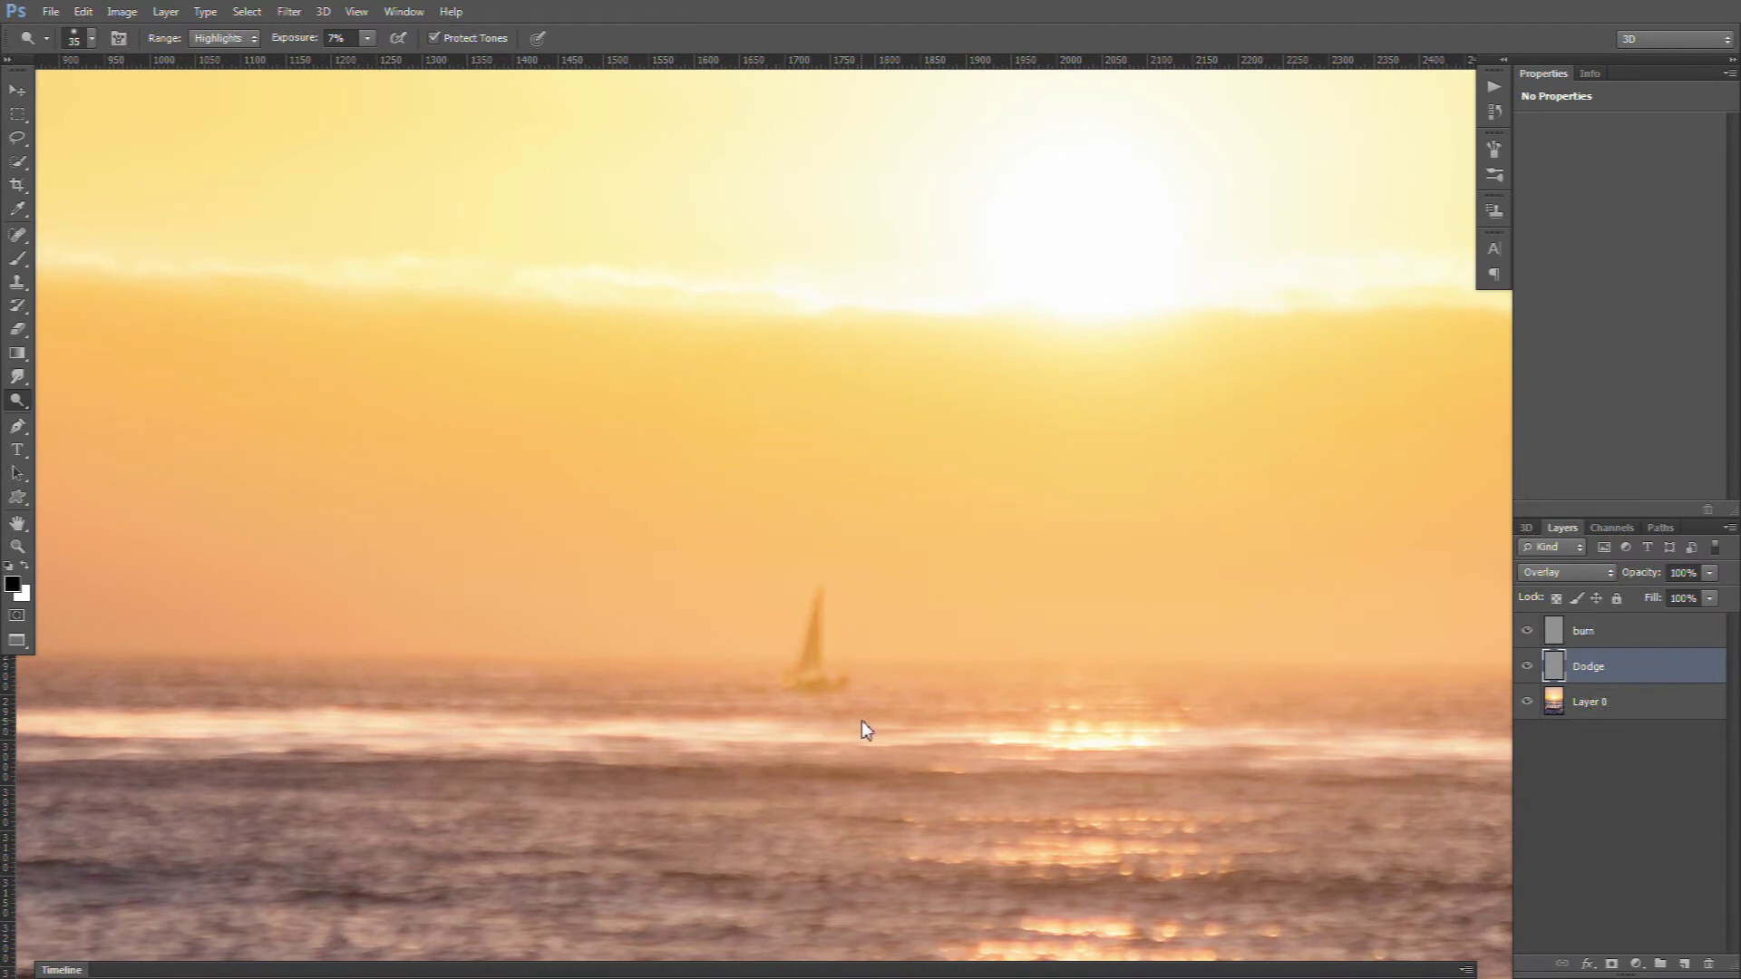
pyautogui.moveTo(998, 689); pyautogui.dragTo(852, 684)
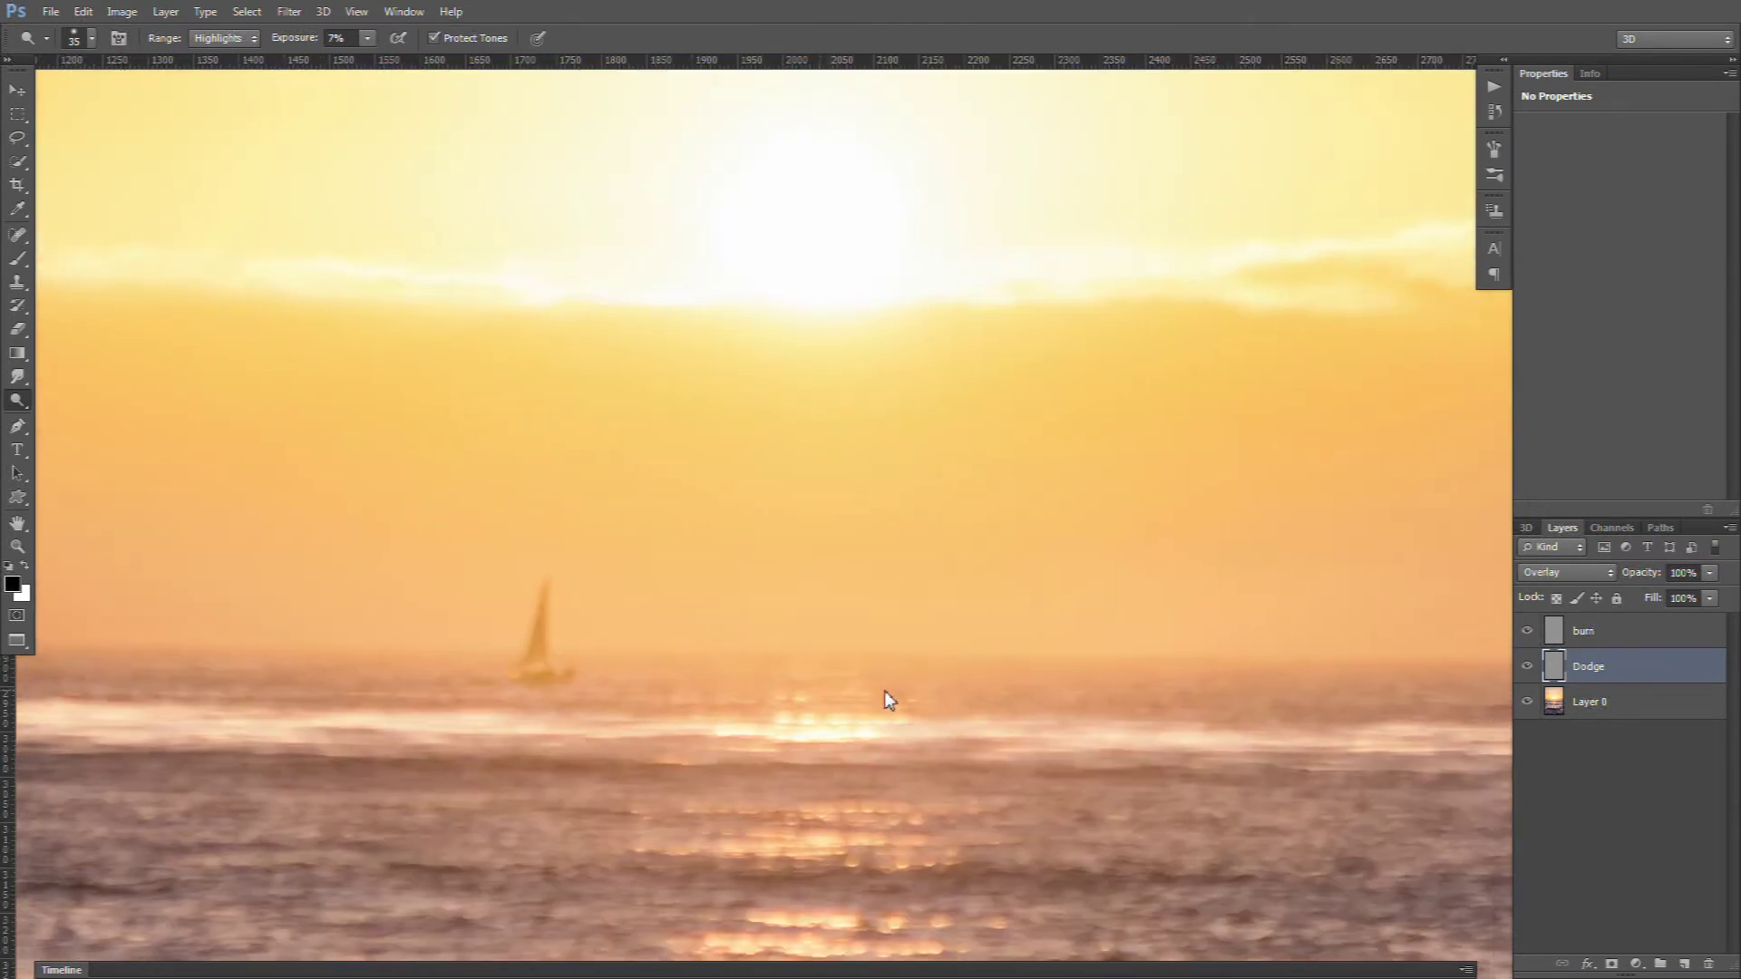
pyautogui.moveTo(1388, 744); pyautogui.dragTo(802, 694)
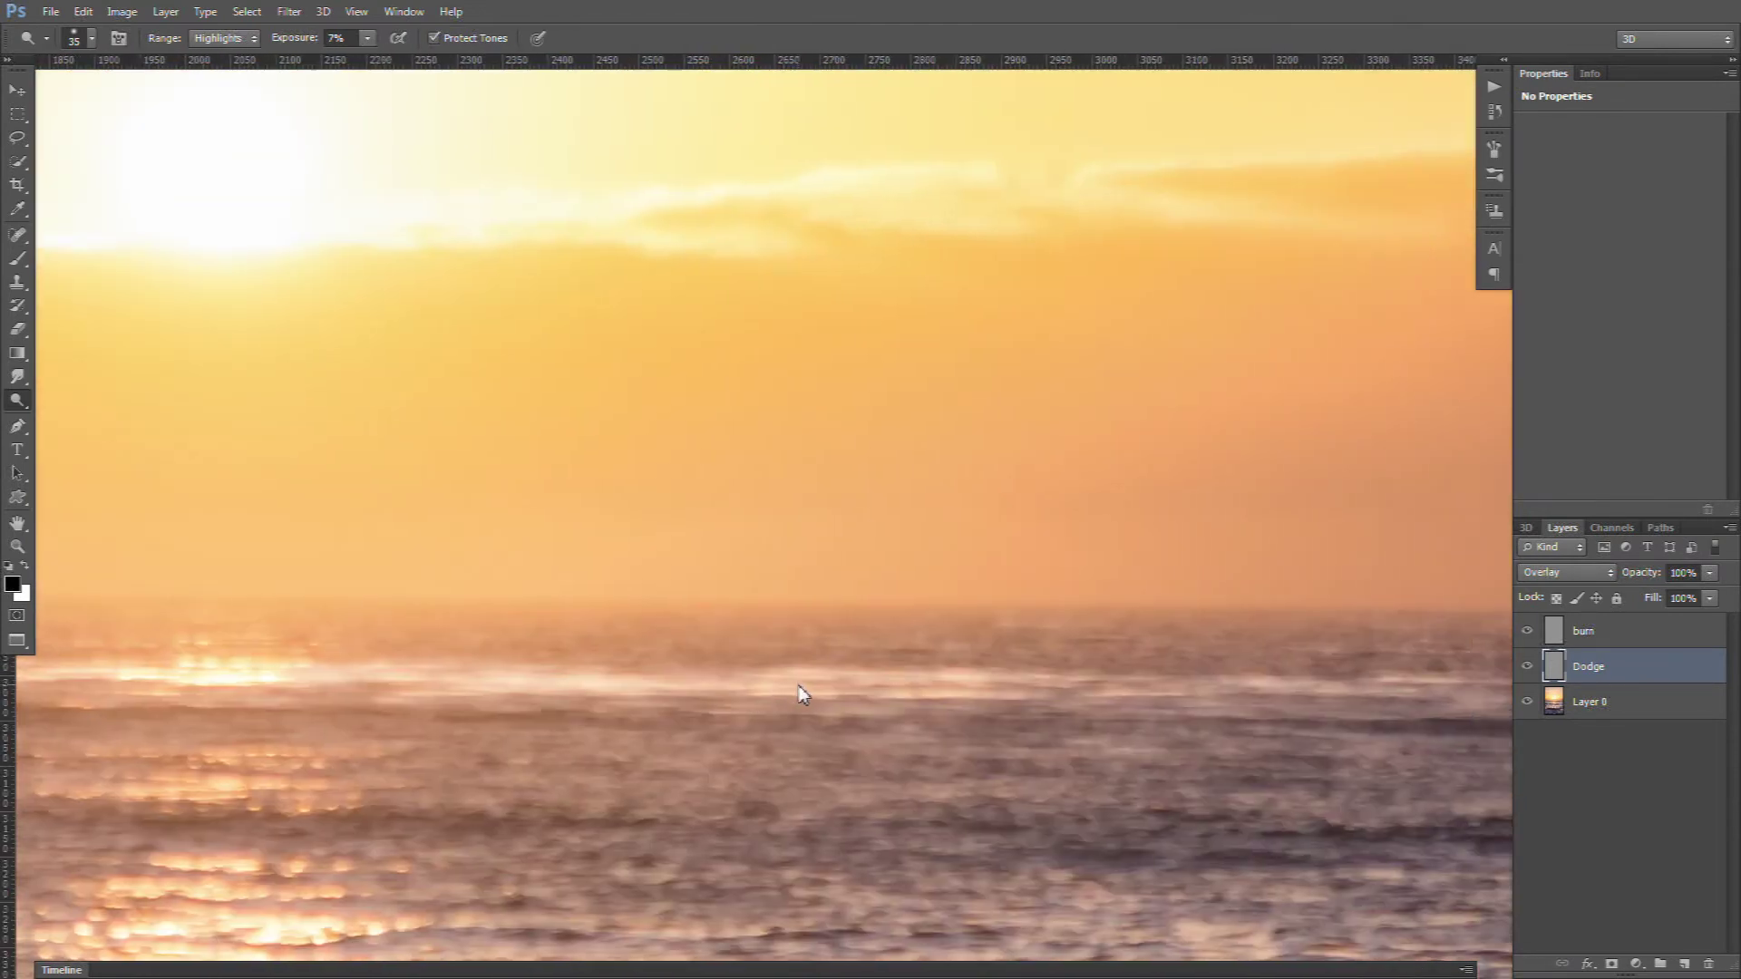
pyautogui.press(']')
pyautogui.moveTo(635, 557); pyautogui.dragTo(587, 388)
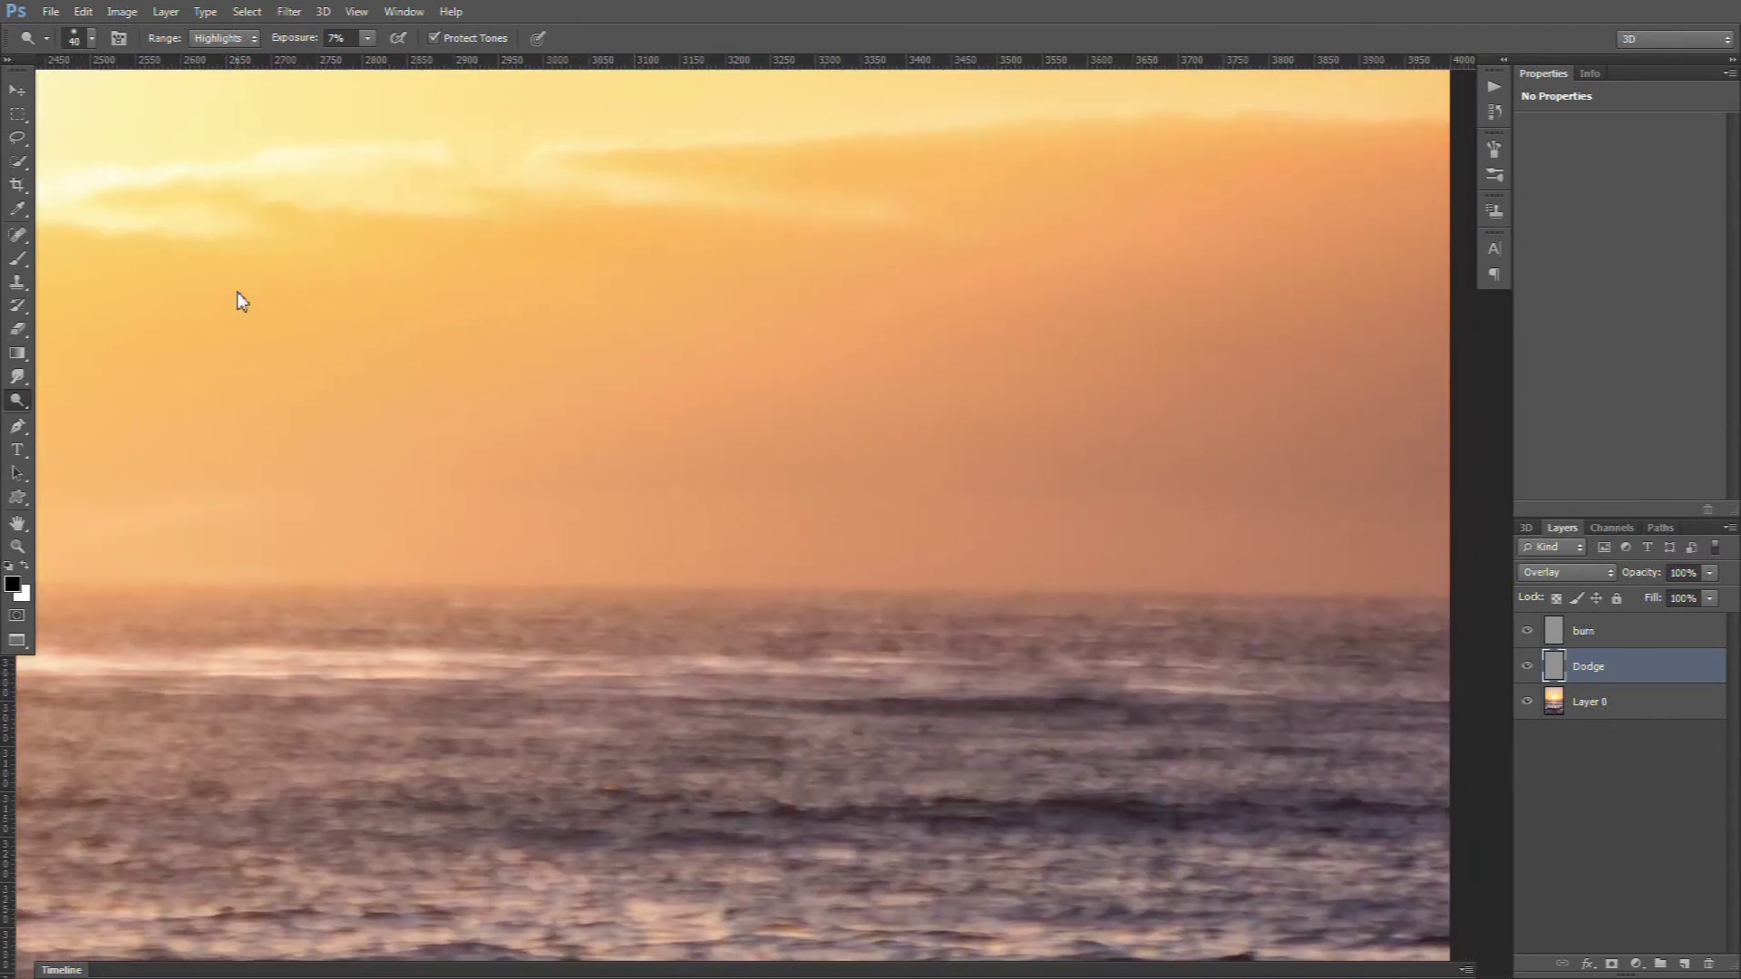
pyautogui.moveTo(237, 299)
pyautogui.mouseDown()
pyautogui.moveTo(918, 317)
pyautogui.moveTo(1189, 416)
pyautogui.moveTo(1274, 396)
pyautogui.mouseUp()
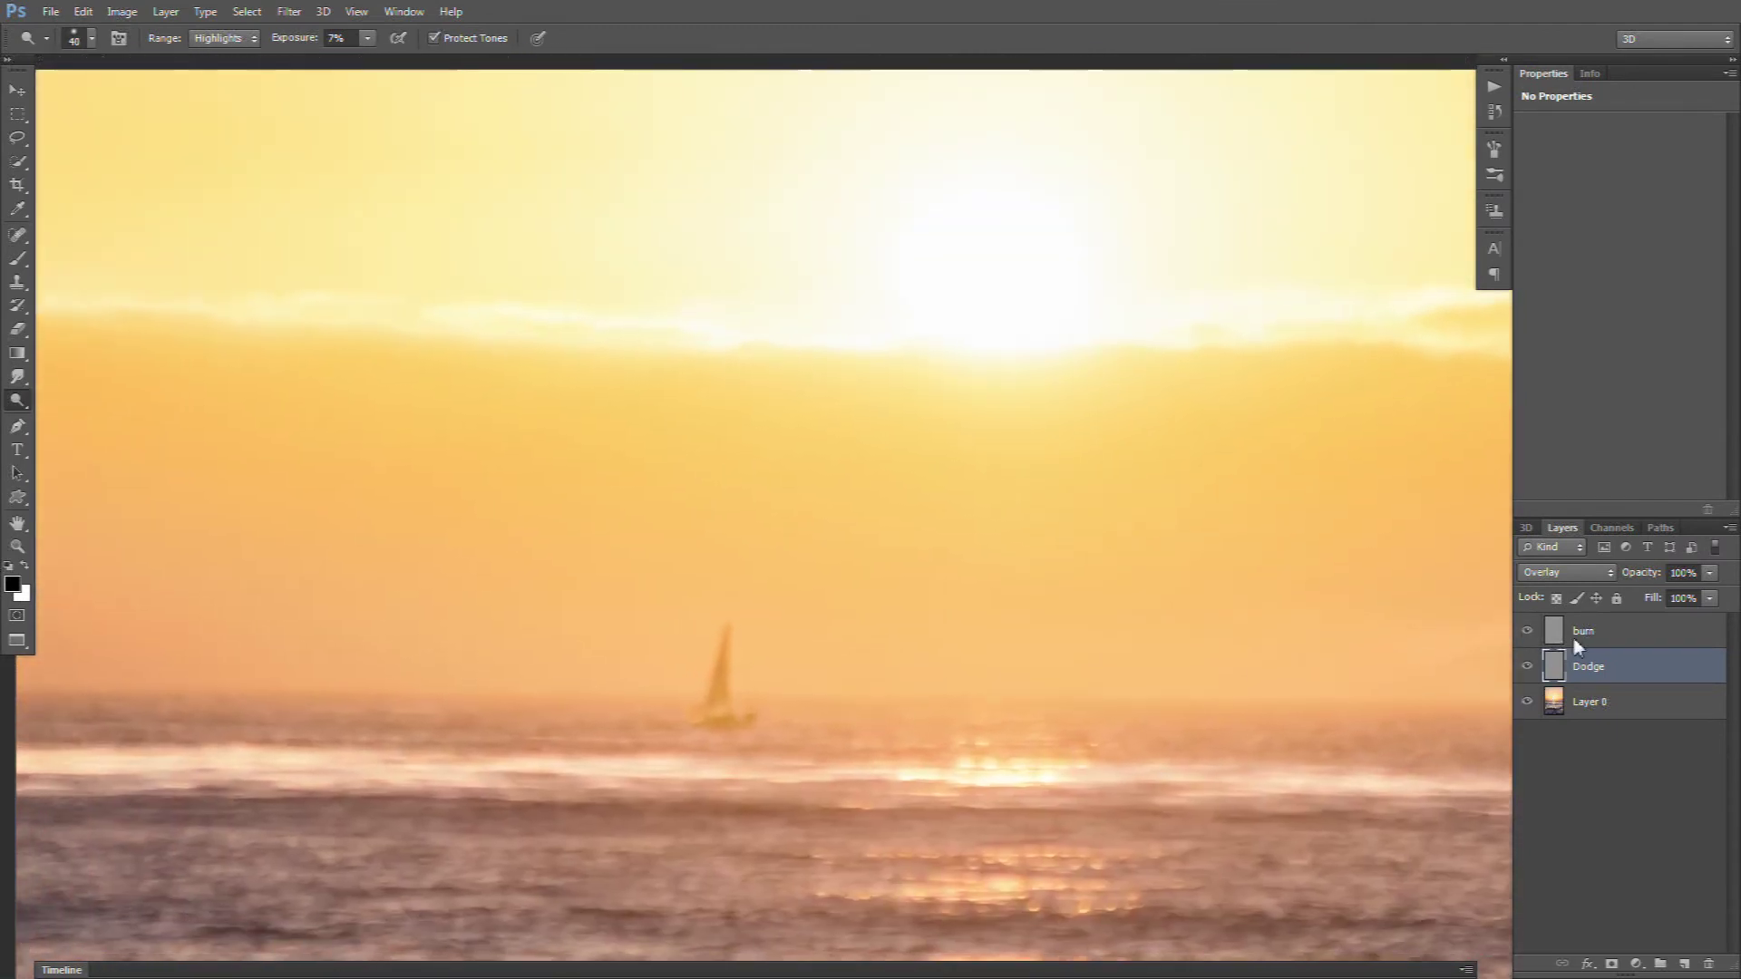
pyautogui.hotkey('alt', ']')
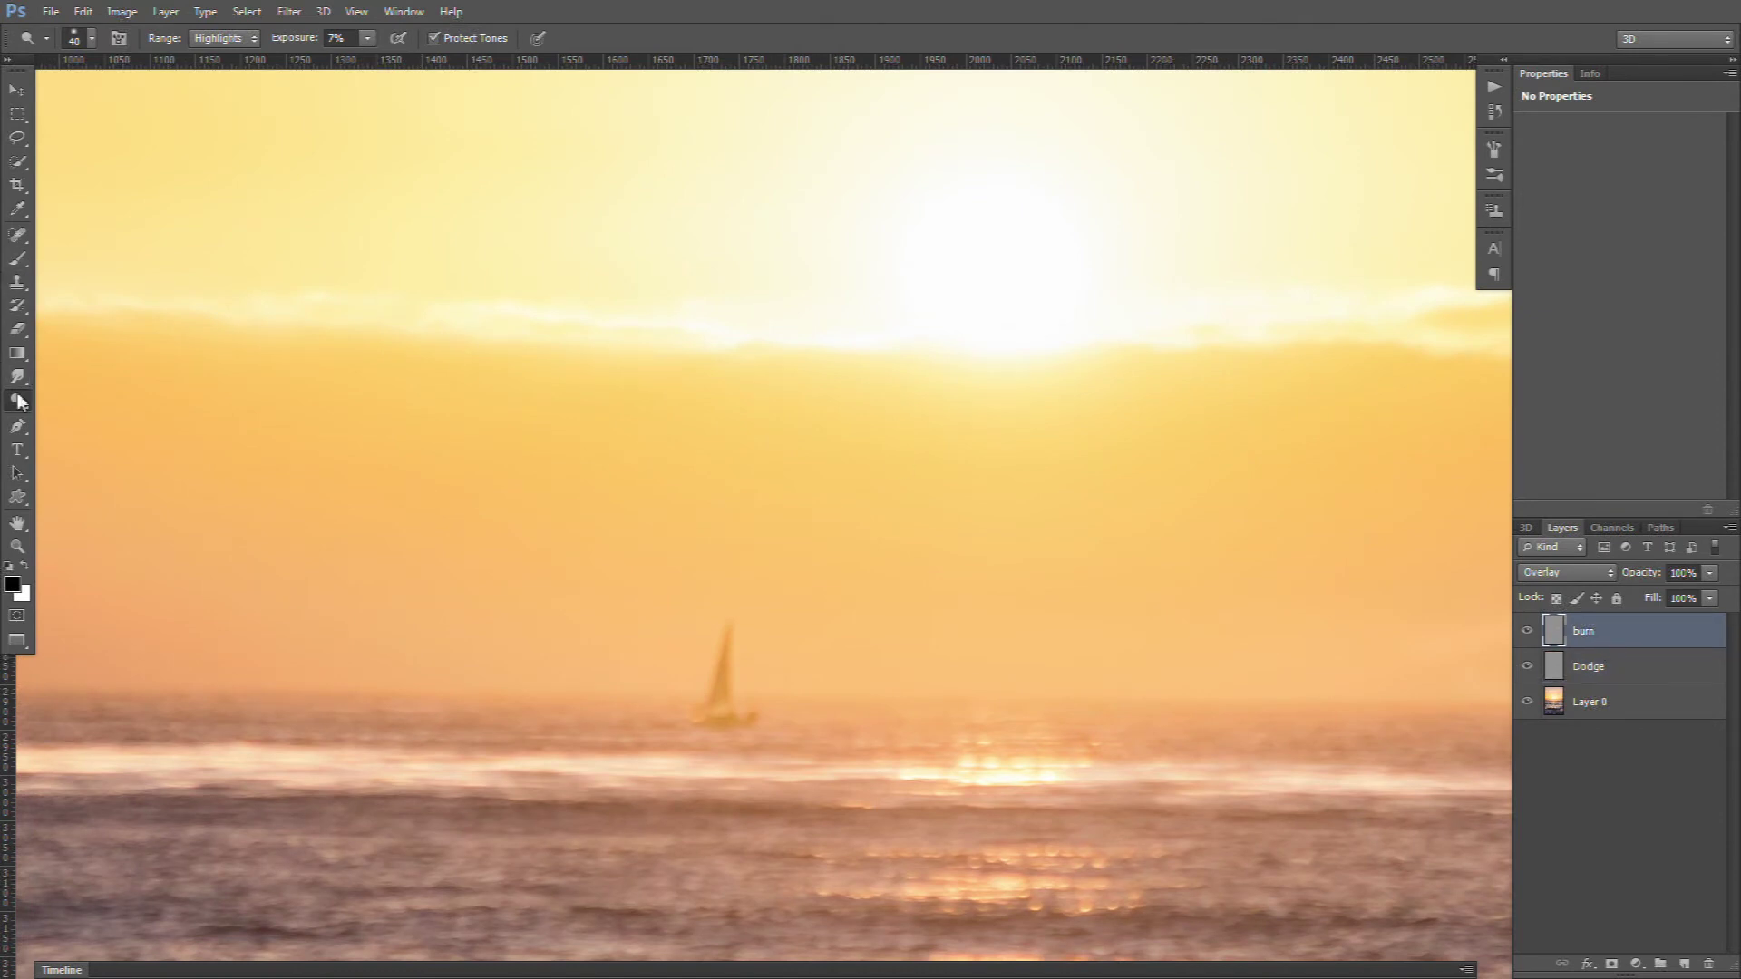
# Burn the sky left of the sun with 35 and 125 brushes, then hide Dodge to compare
pyautogui.moveTo(17, 400); pyautogui.dragTo(68, 417)
pyautogui.moveTo(393, 383); pyautogui.dragTo(765, 338)
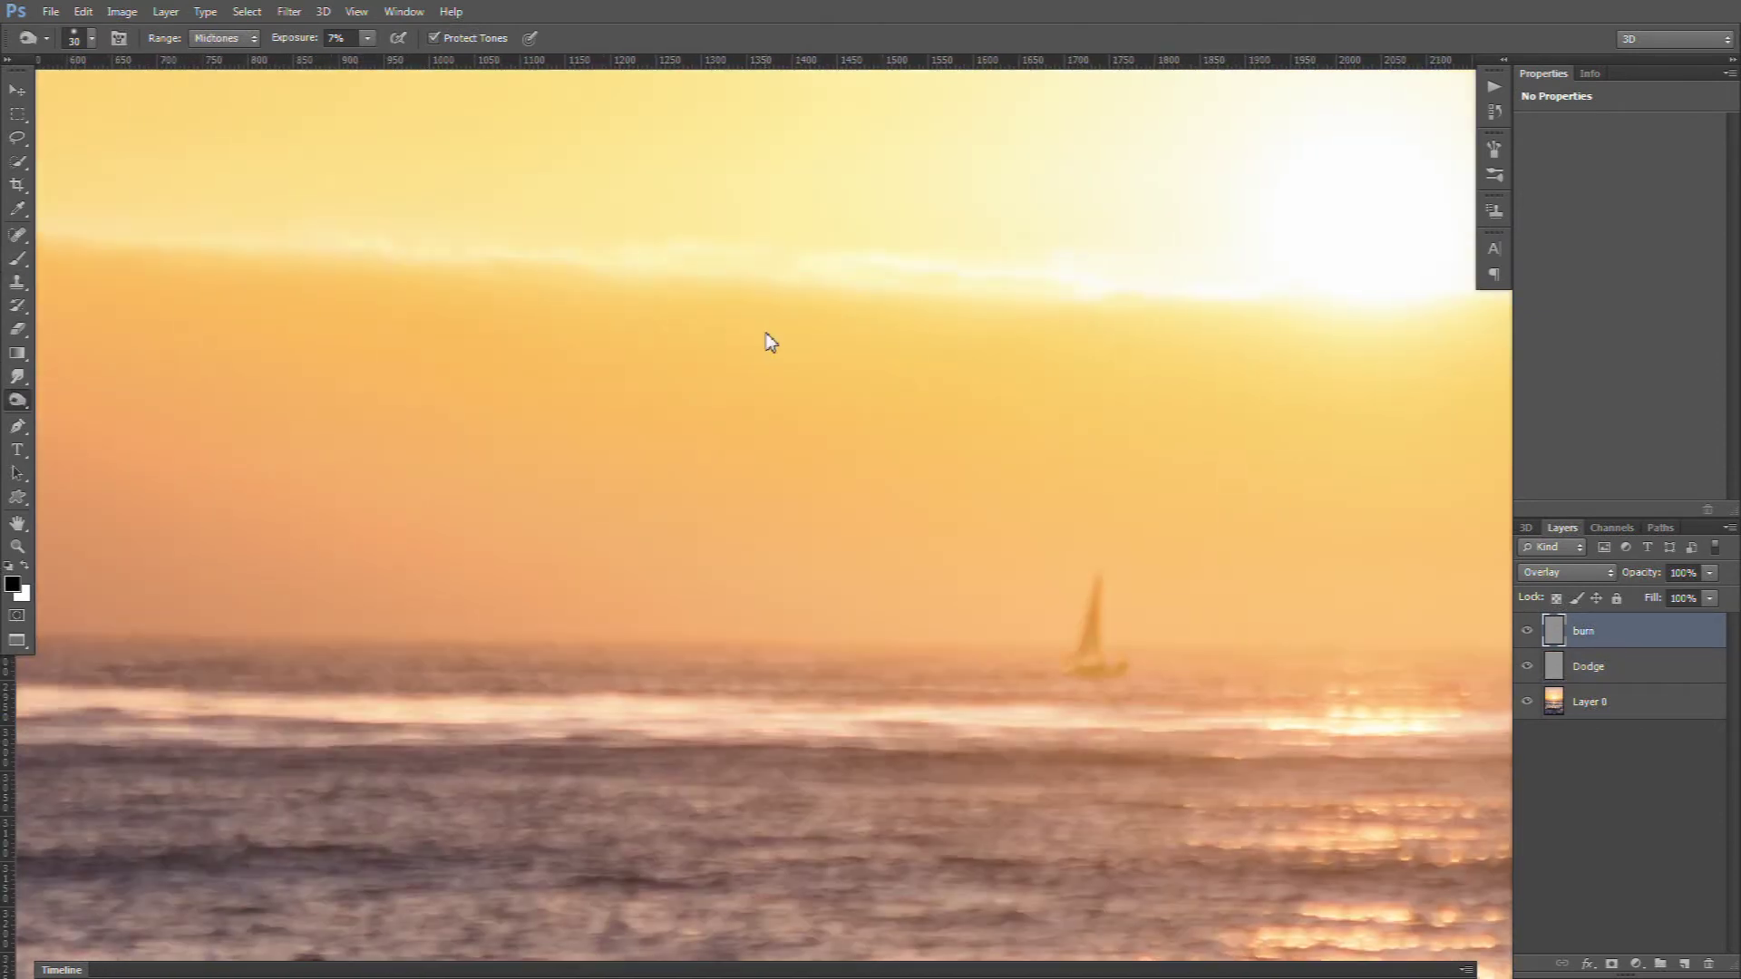
pyautogui.press(']')
pyautogui.moveTo(186, 281); pyautogui.dragTo(455, 291)
pyautogui.press(']')
pyautogui.press(']')
pyautogui.press(']')
pyautogui.press(']')
pyautogui.press(']')
pyautogui.press(']')
pyautogui.press(']')
pyautogui.press(']')
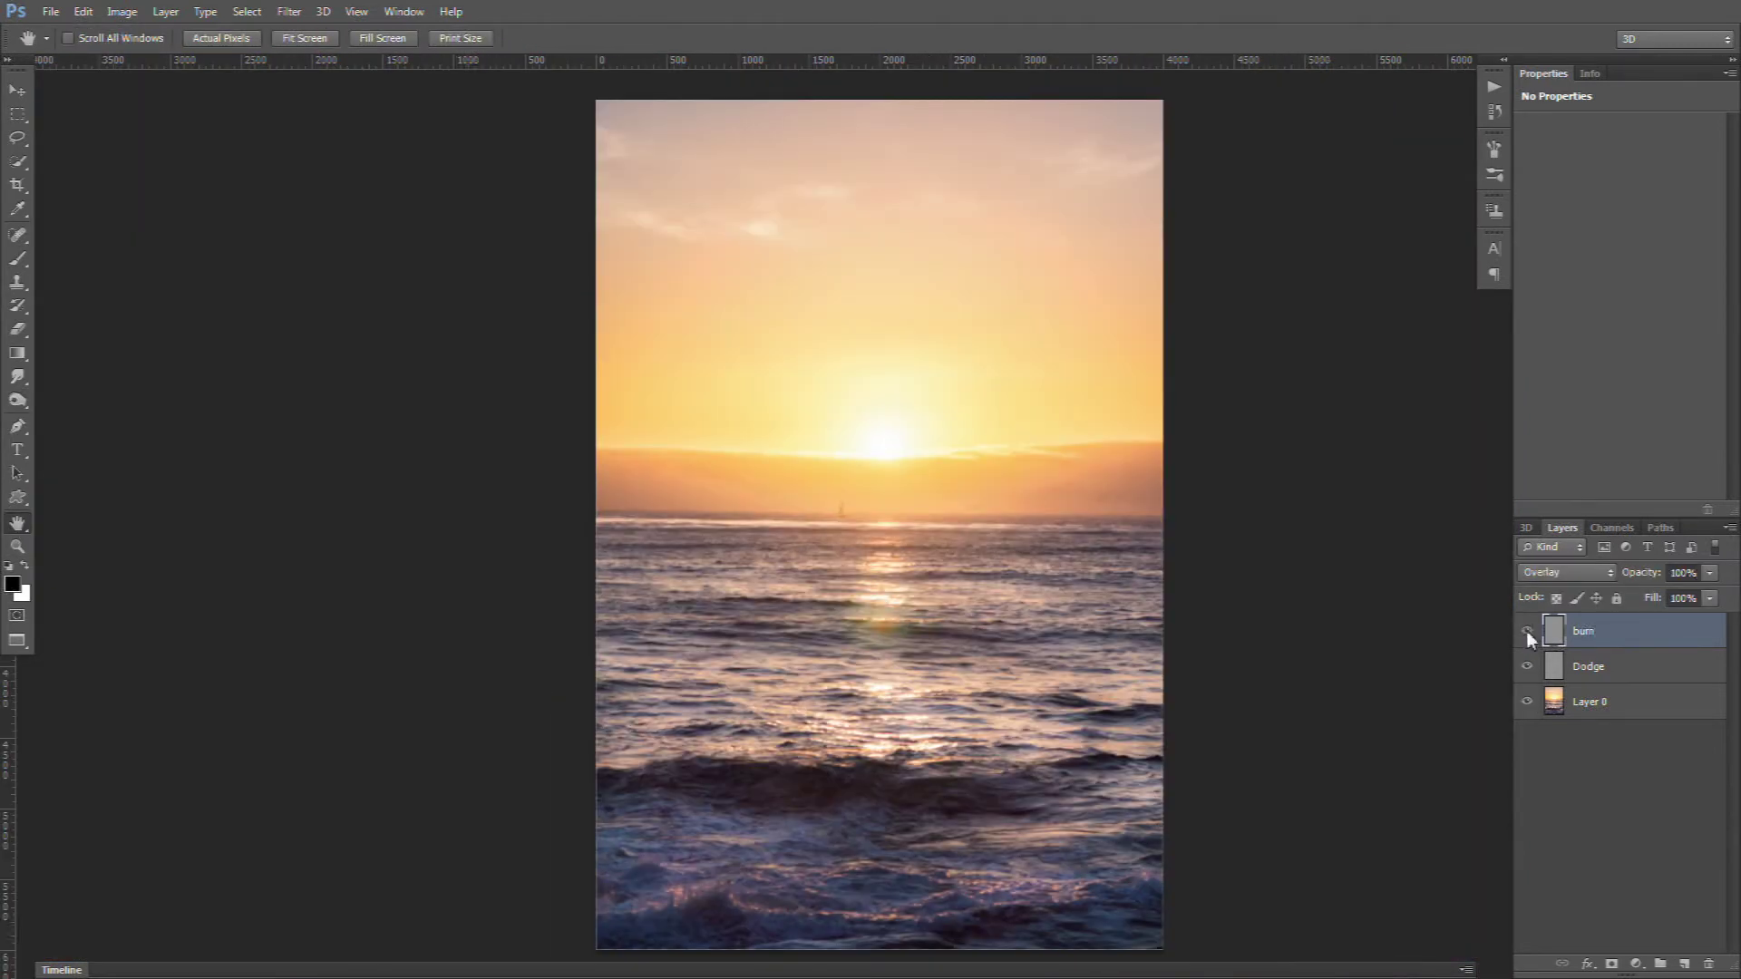
pyautogui.click(1527, 669)
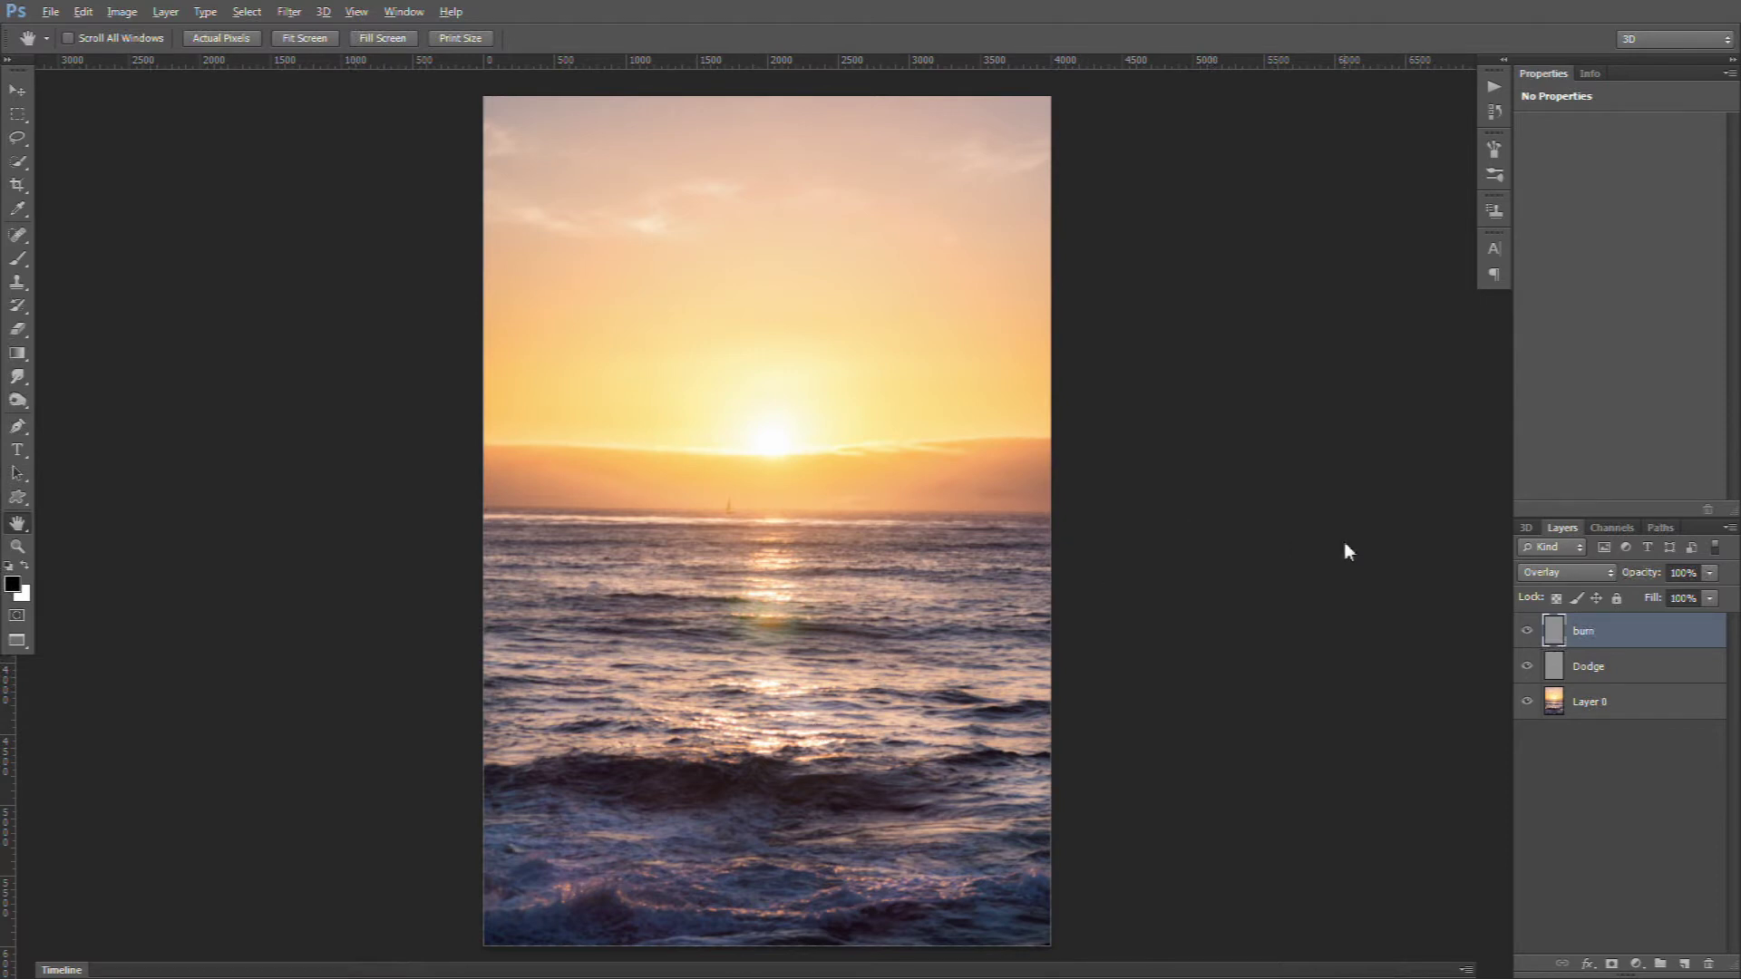
# Stamp all visible layers into a new layer and flip it vertically
pyautogui.hotkey('ctrl', 'shift', 'alt', 'e')
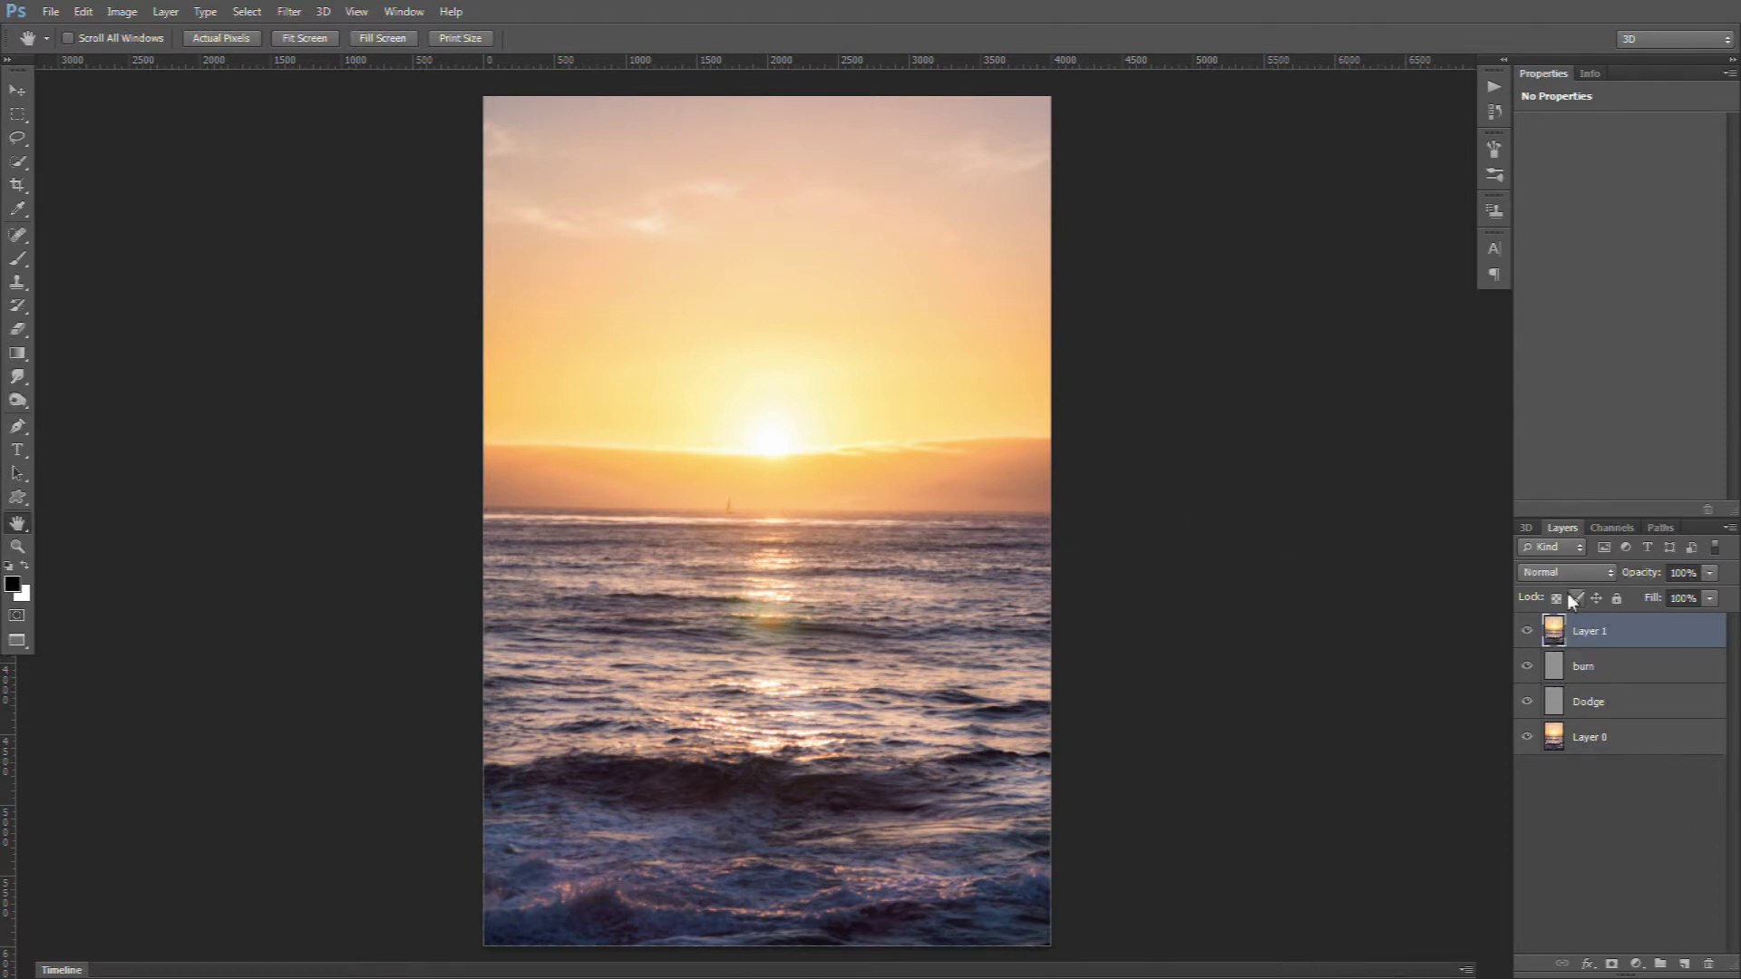
pyautogui.click(82, 11)
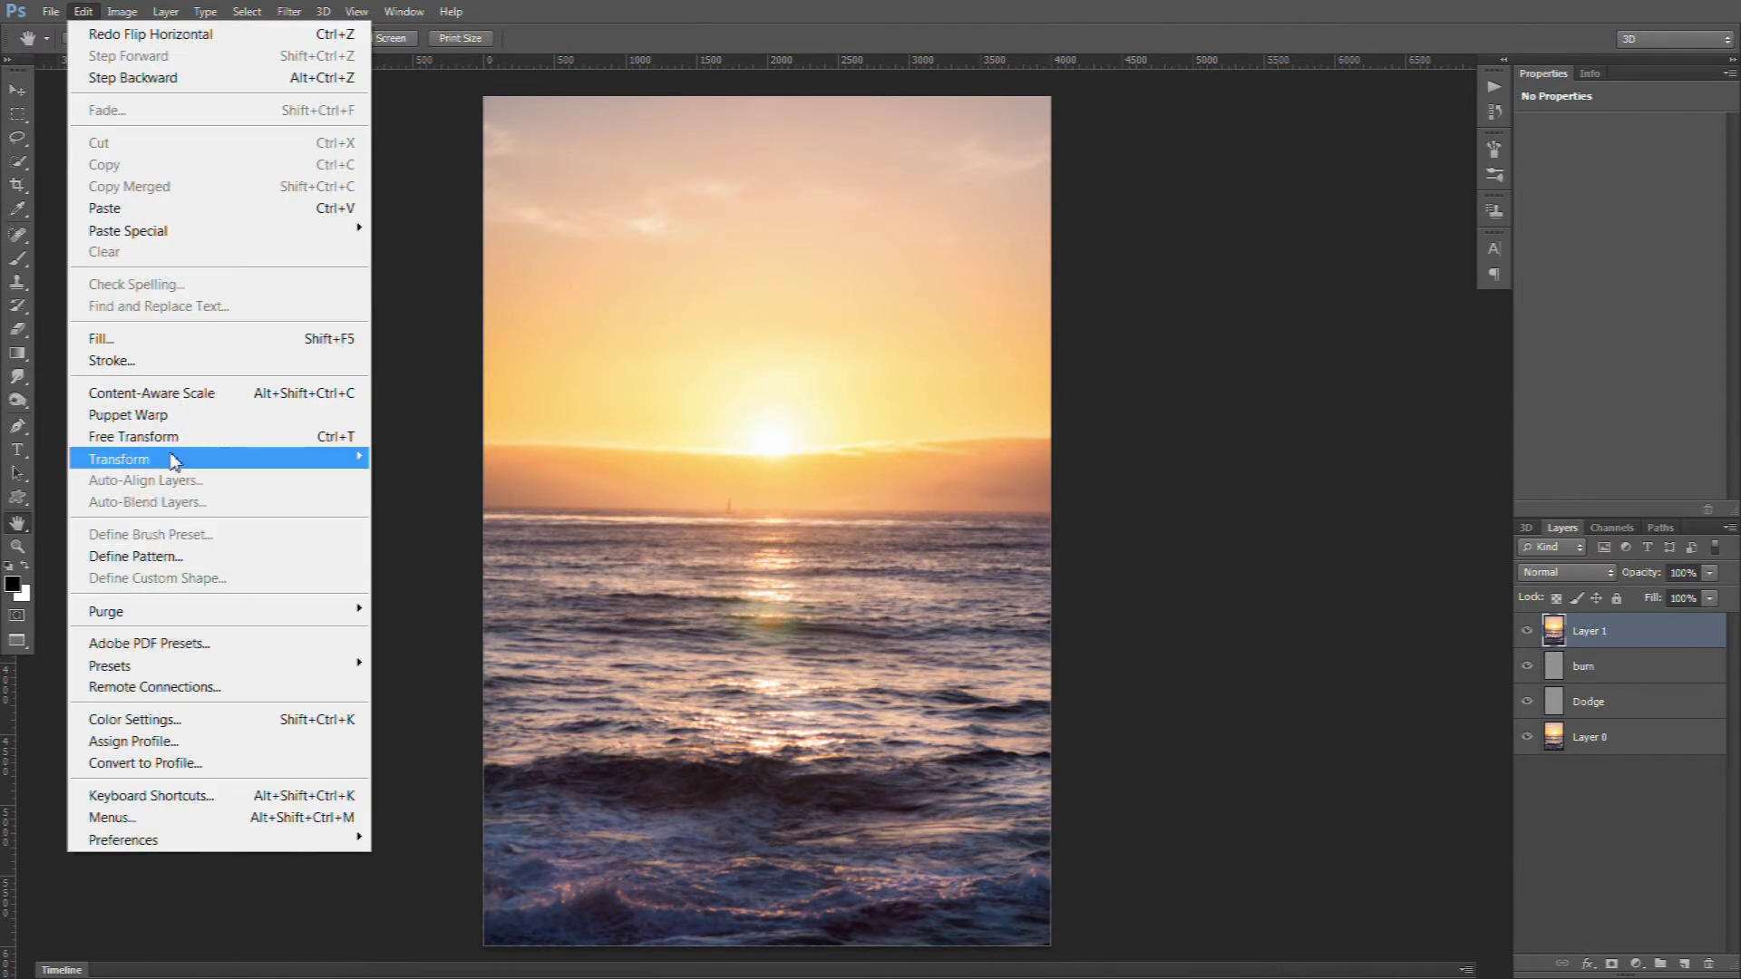
pyautogui.moveTo(181, 459)
pyautogui.click(398, 731)
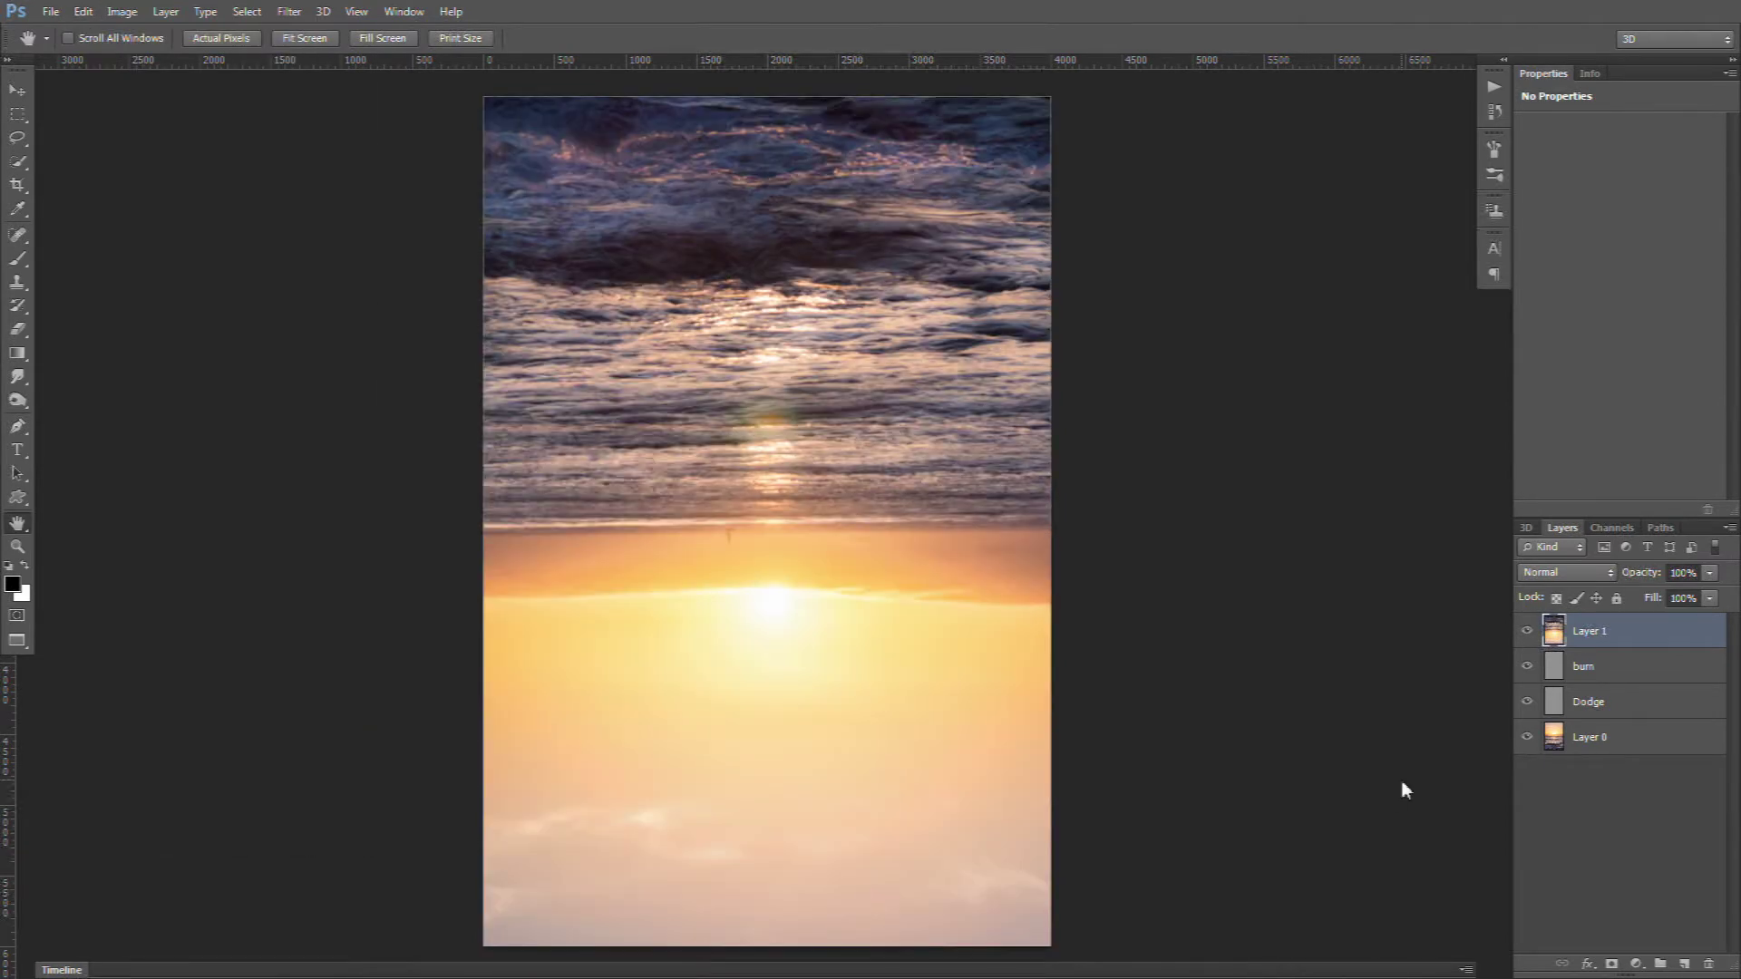
# Align the flipped layer's horizon at reduced opacity, restore it to 100%, and add a layer mask
pyautogui.click(1709, 572)
pyautogui.moveTo(1656, 600); pyautogui.dragTo(1652, 602)
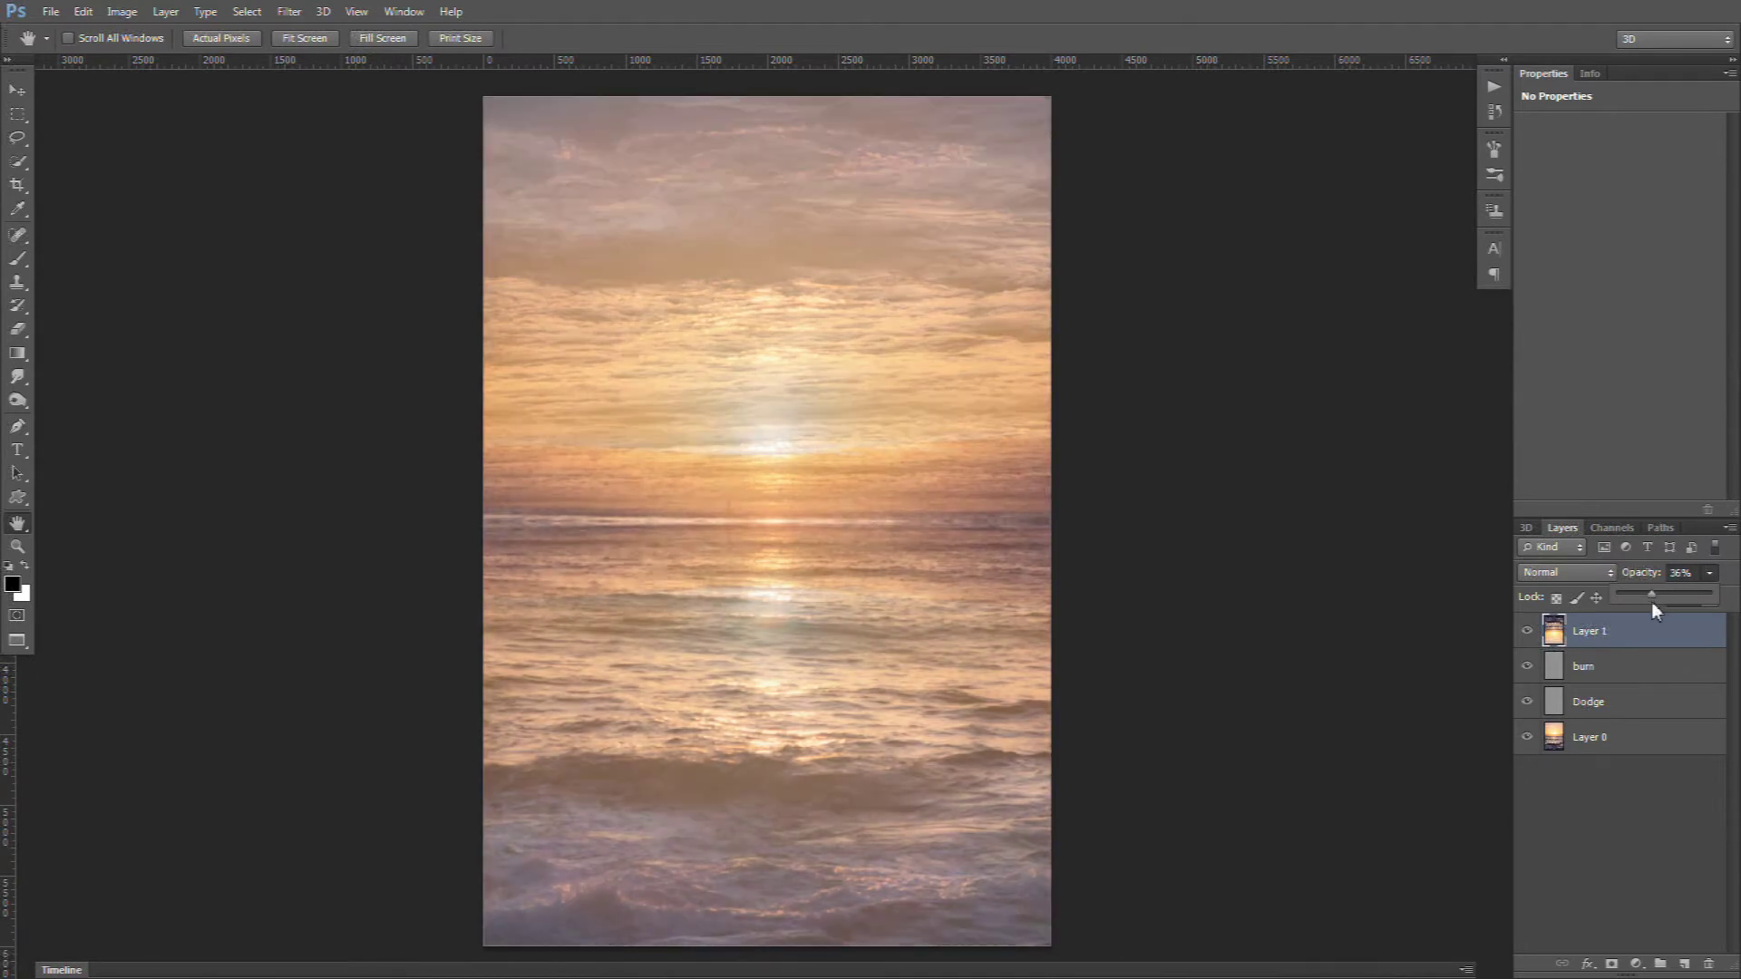
pyautogui.click(813, 371)
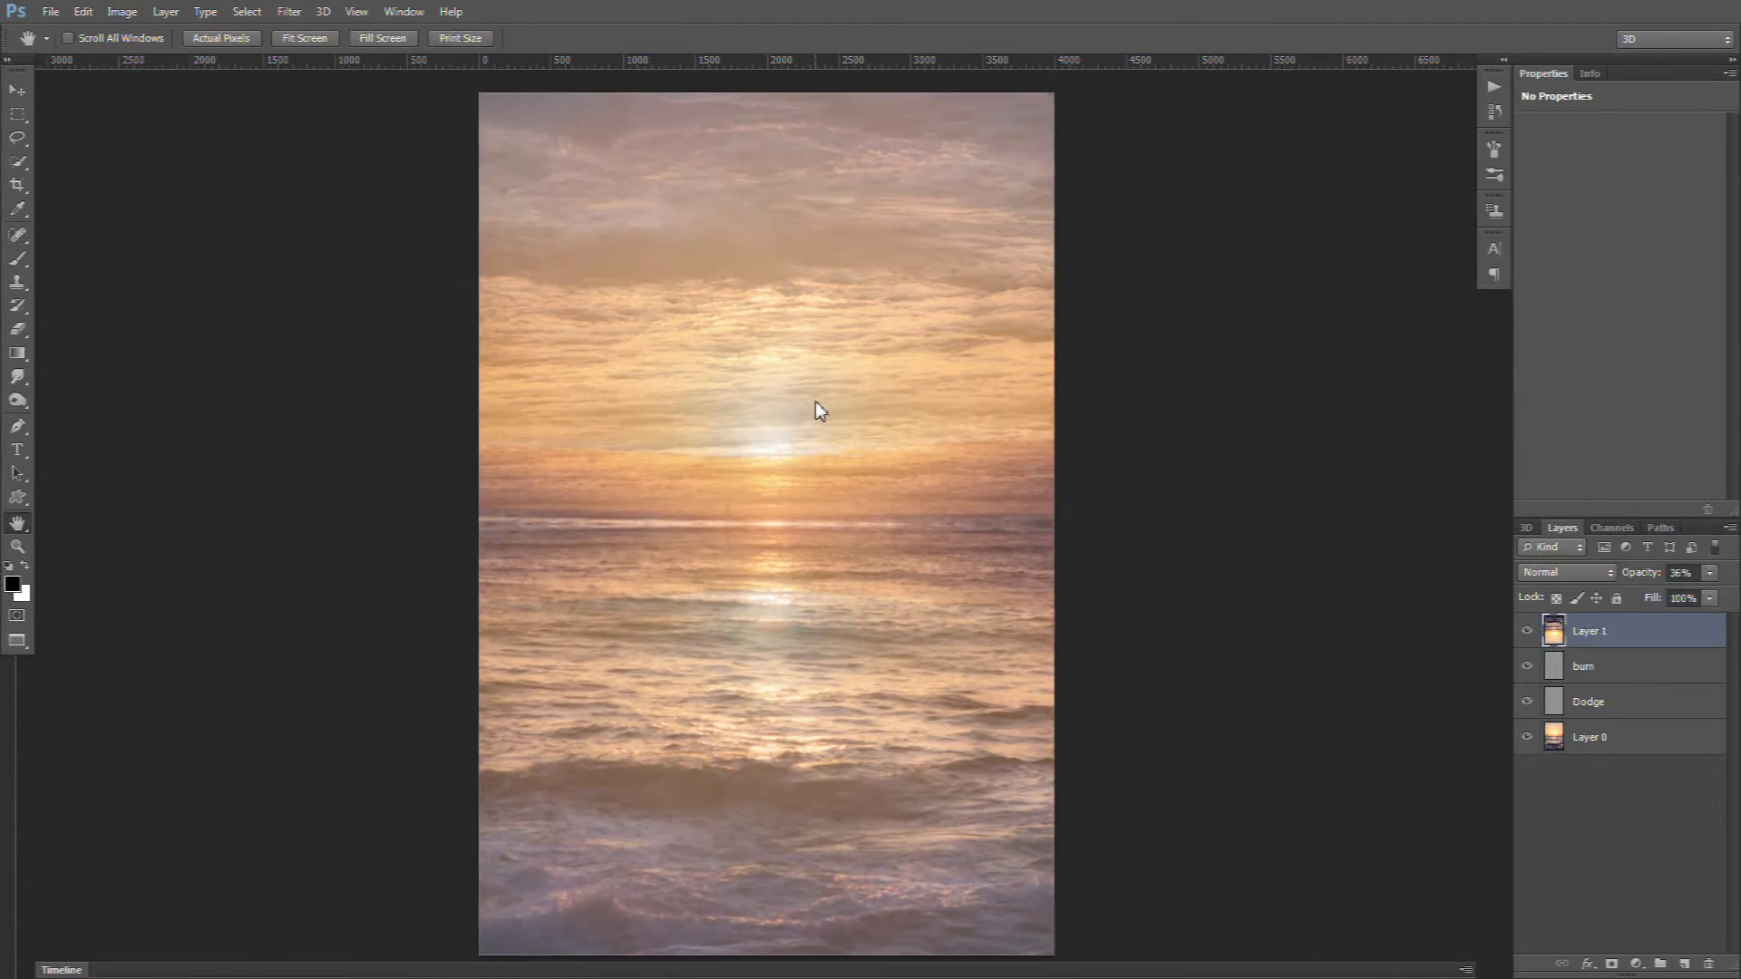
pyautogui.press('v')
pyautogui.moveTo(814, 401); pyautogui.dragTo(775, 353)
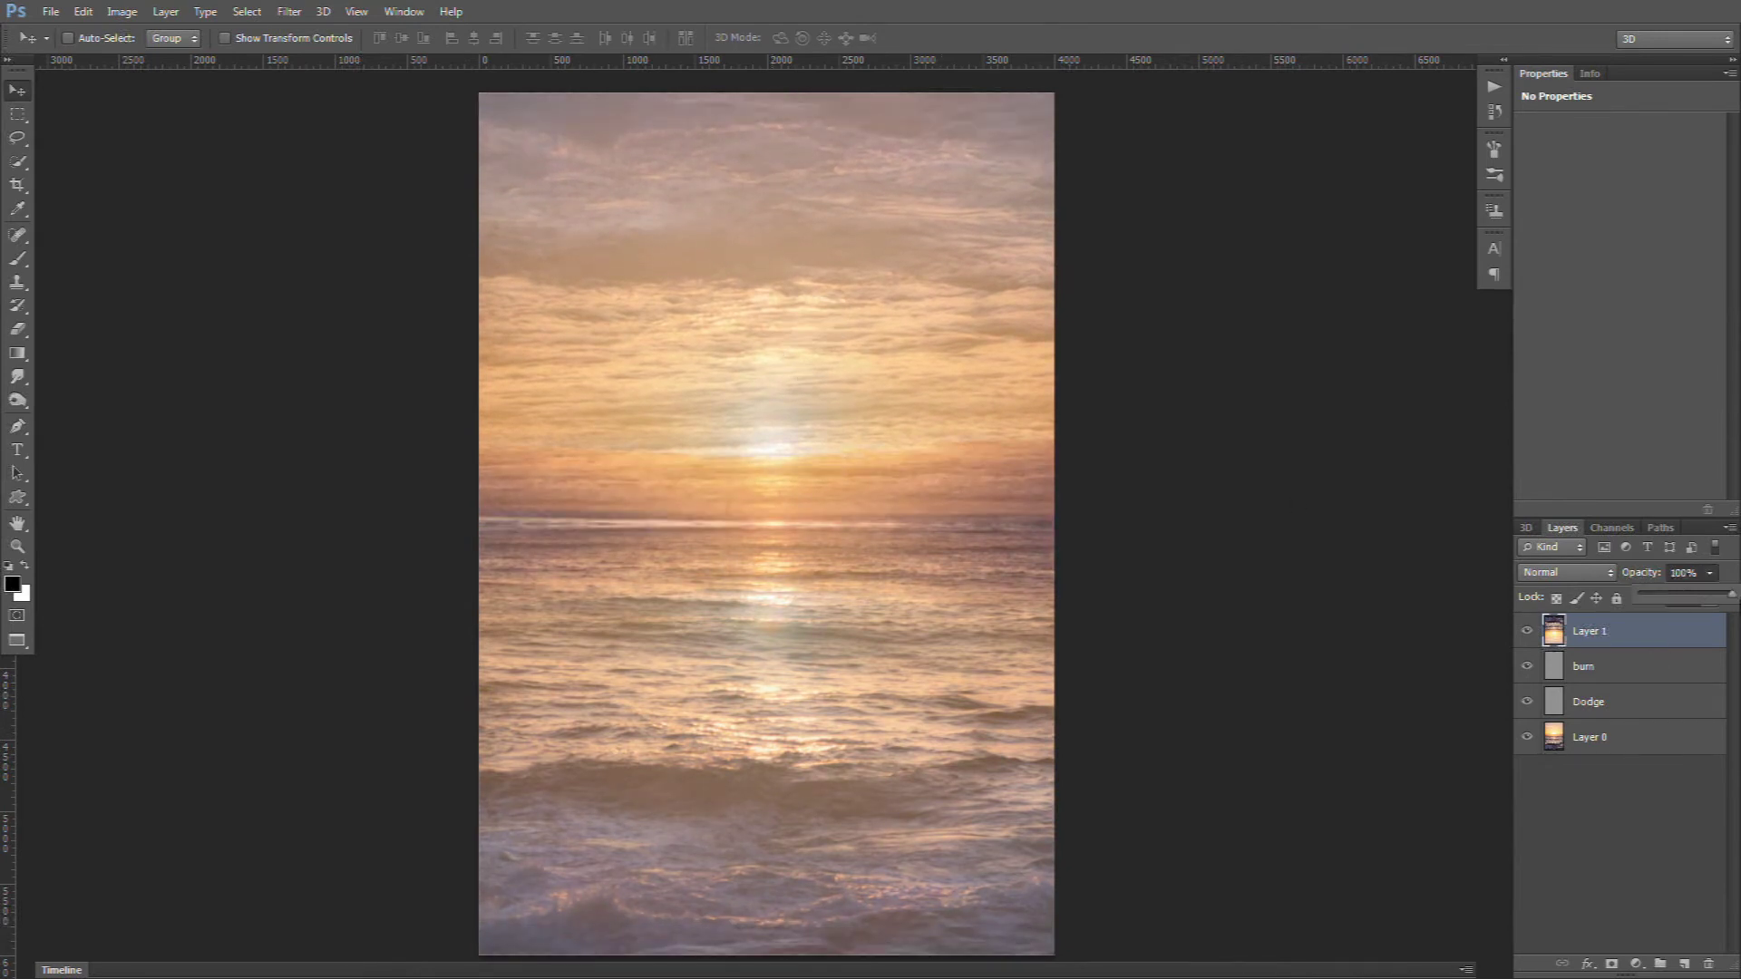
pyautogui.press('0')
pyautogui.click(1611, 964)
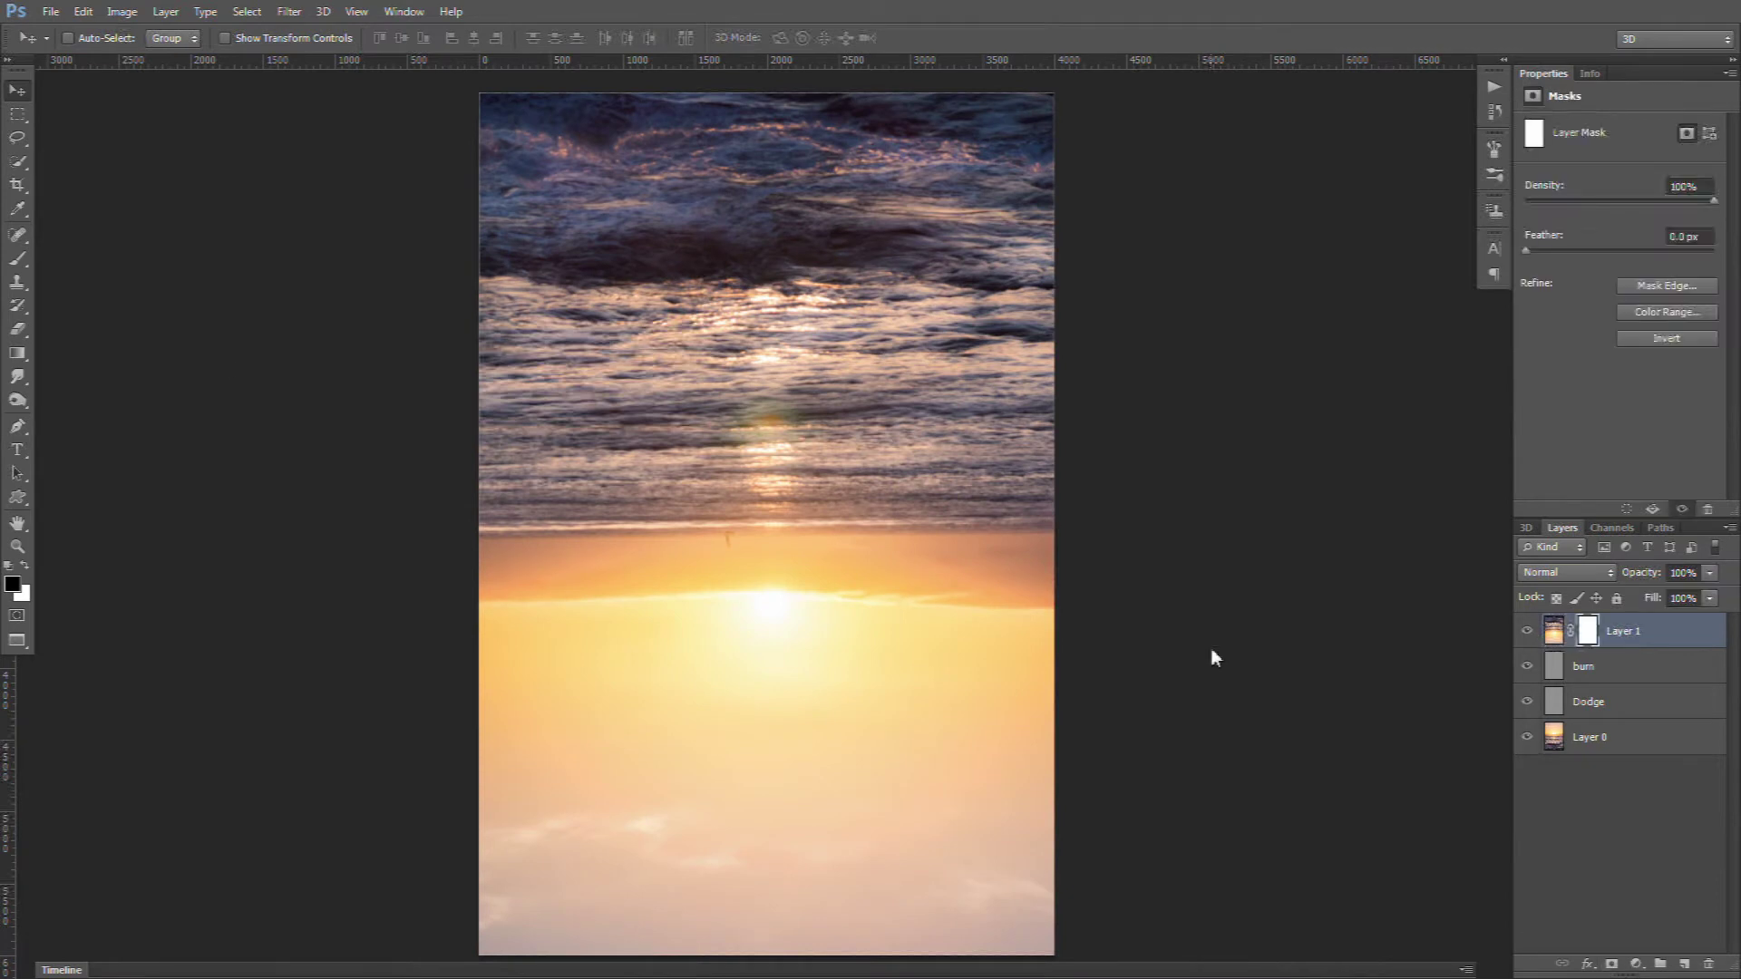
# Draw a gradient across the horizon on Layer 1's mask so the sky mirrors below it
pyautogui.click(18, 353)
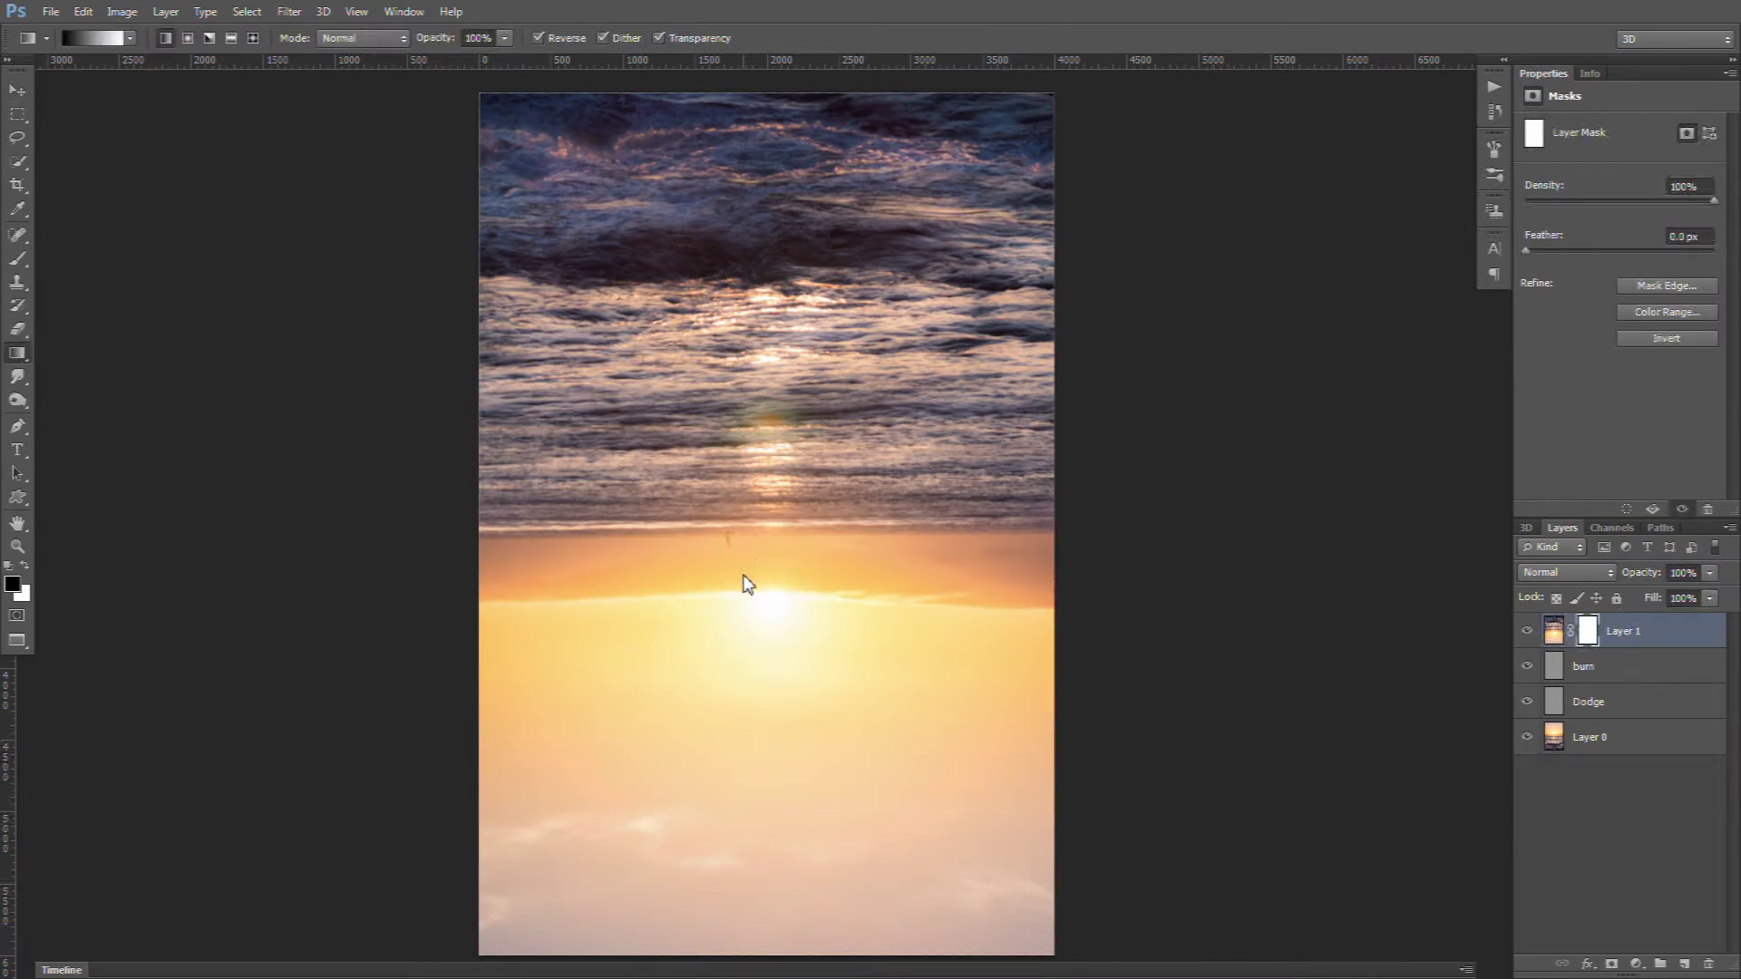
pyautogui.moveTo(743, 583); pyautogui.dragTo(738, 514)
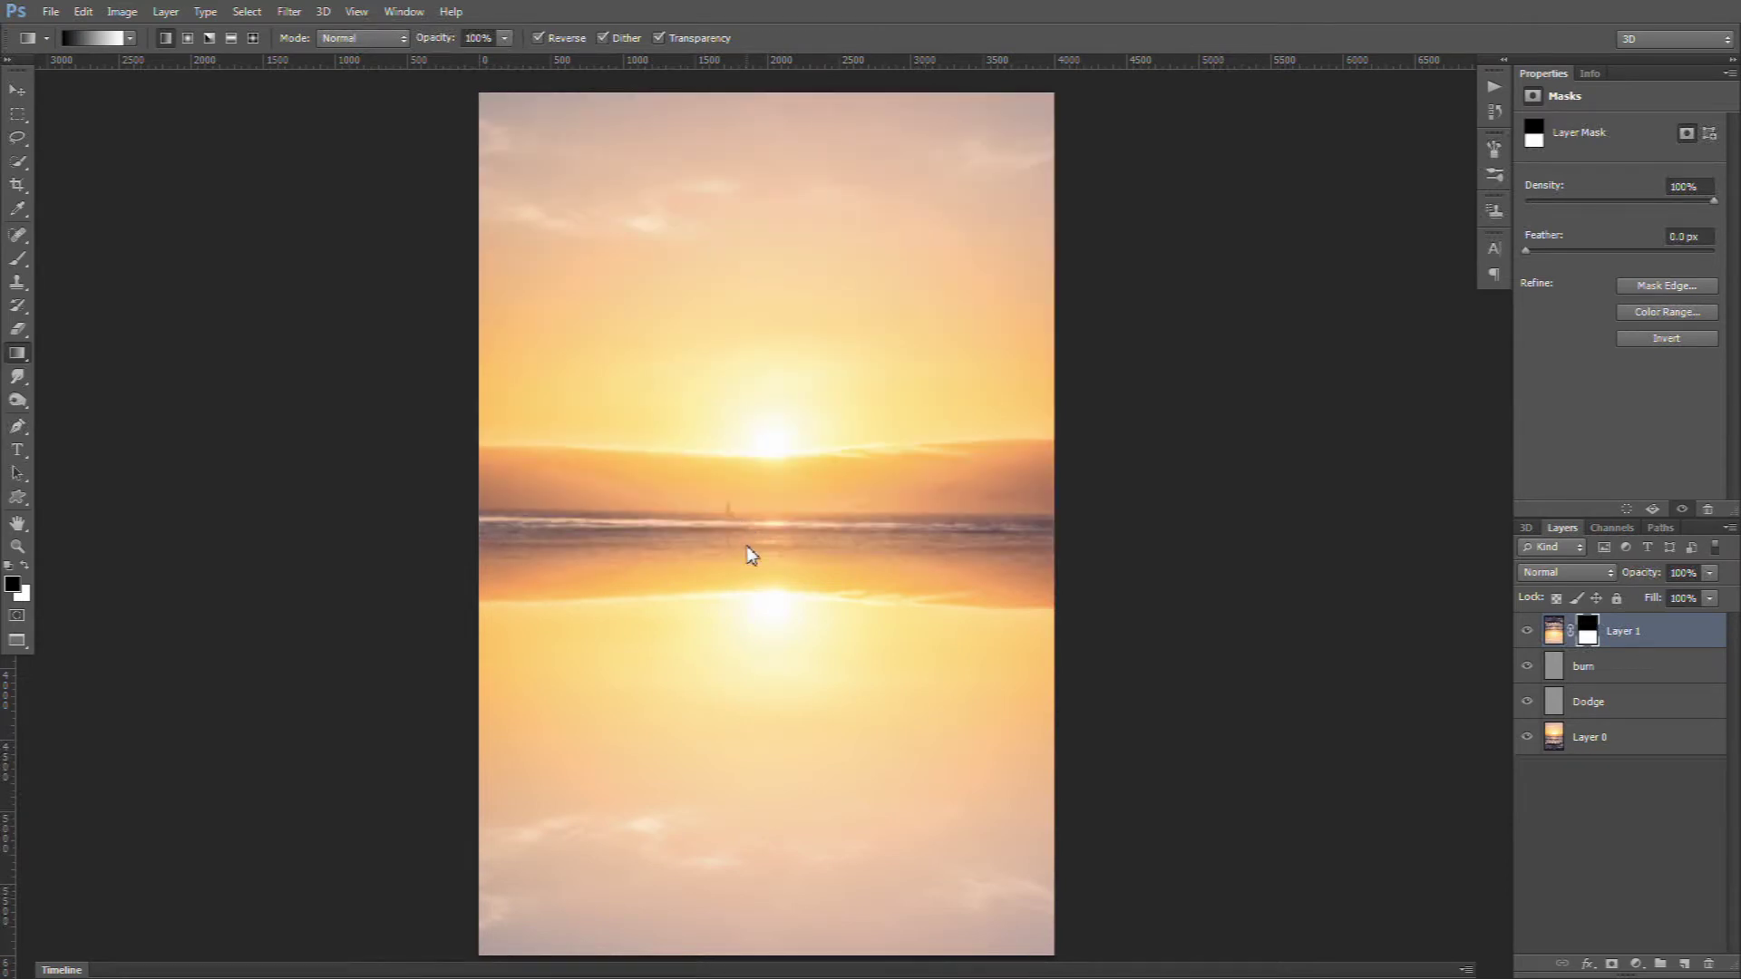
pyautogui.moveTo(749, 563); pyautogui.dragTo(746, 513)
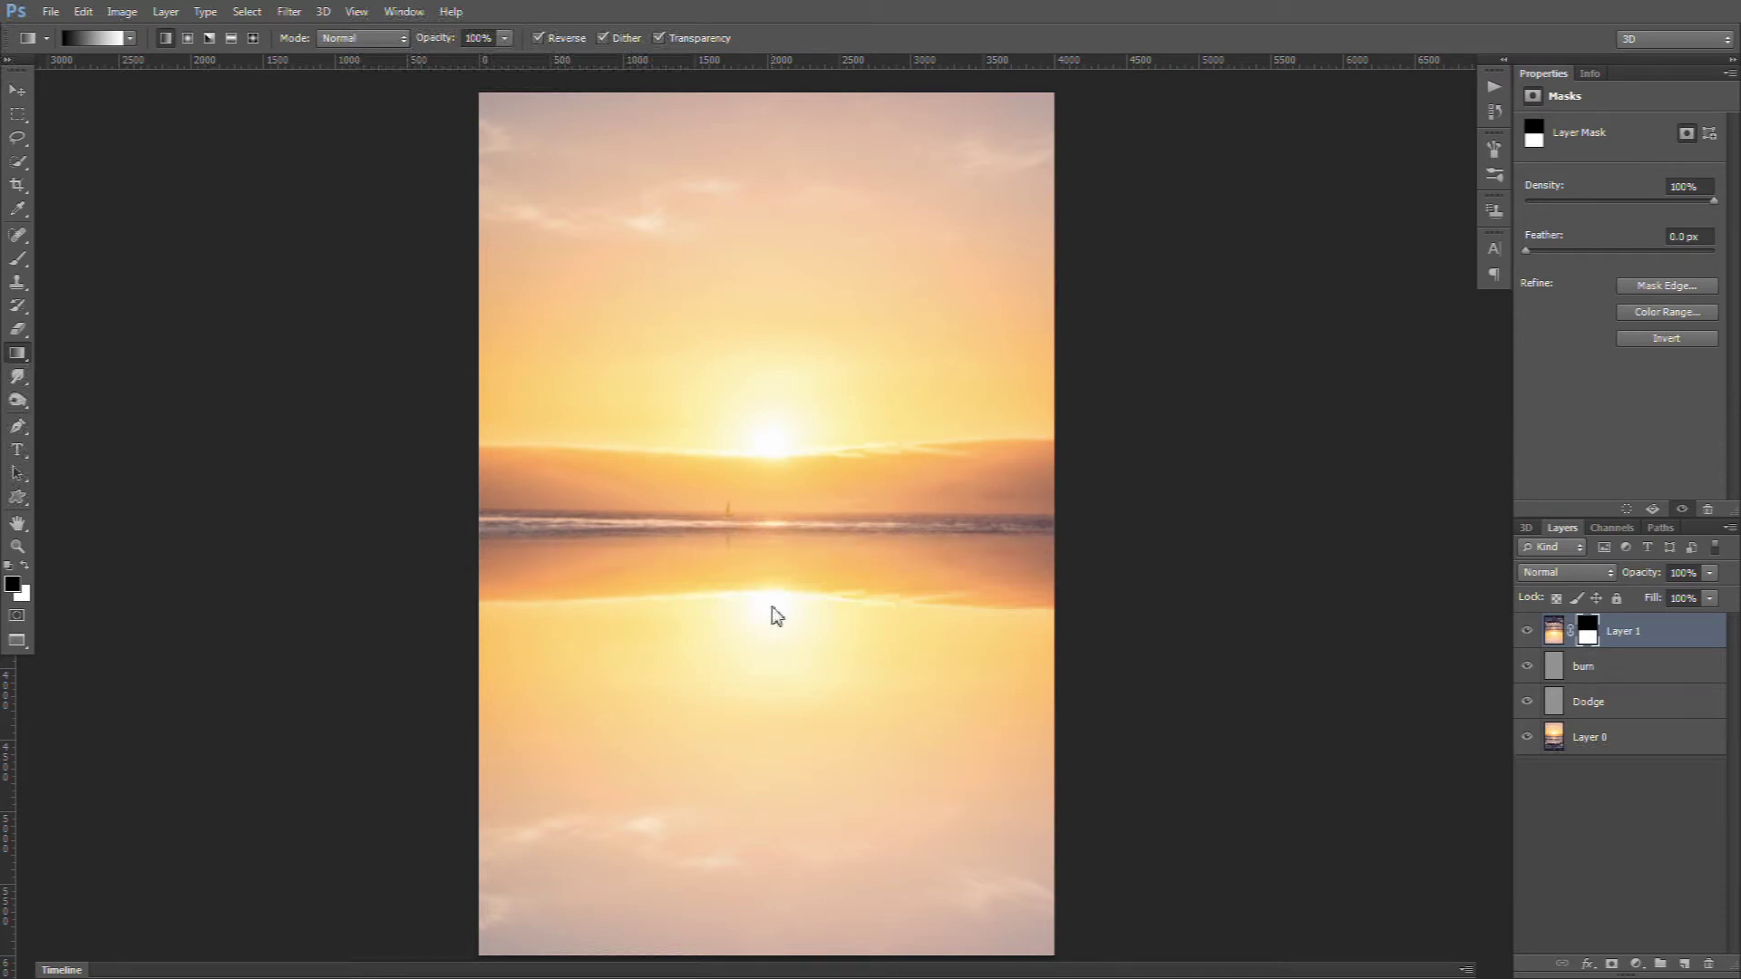
pyautogui.press('h')
pyautogui.scroll(-1, 777, 617)
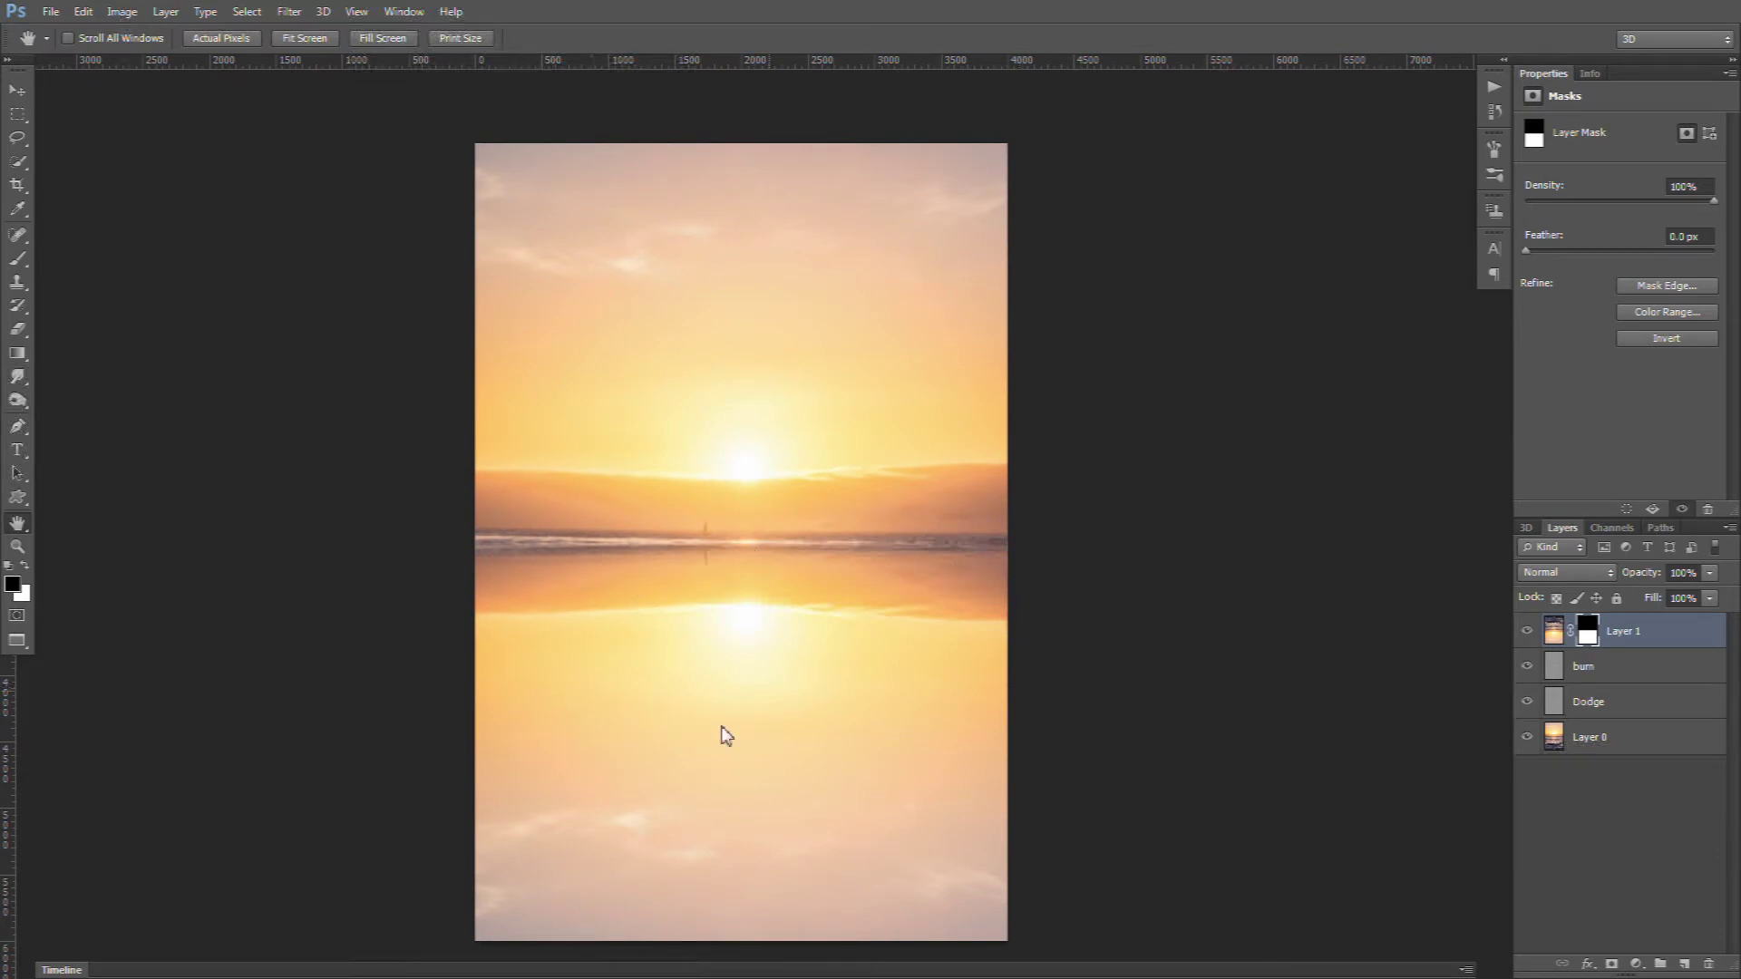
pyautogui.click(1614, 739)
# Duplicate Layer 0 to the top, blend it as Lighter Color at 47% opacity, and save
pyautogui.hotkey('ctrl', 'j')
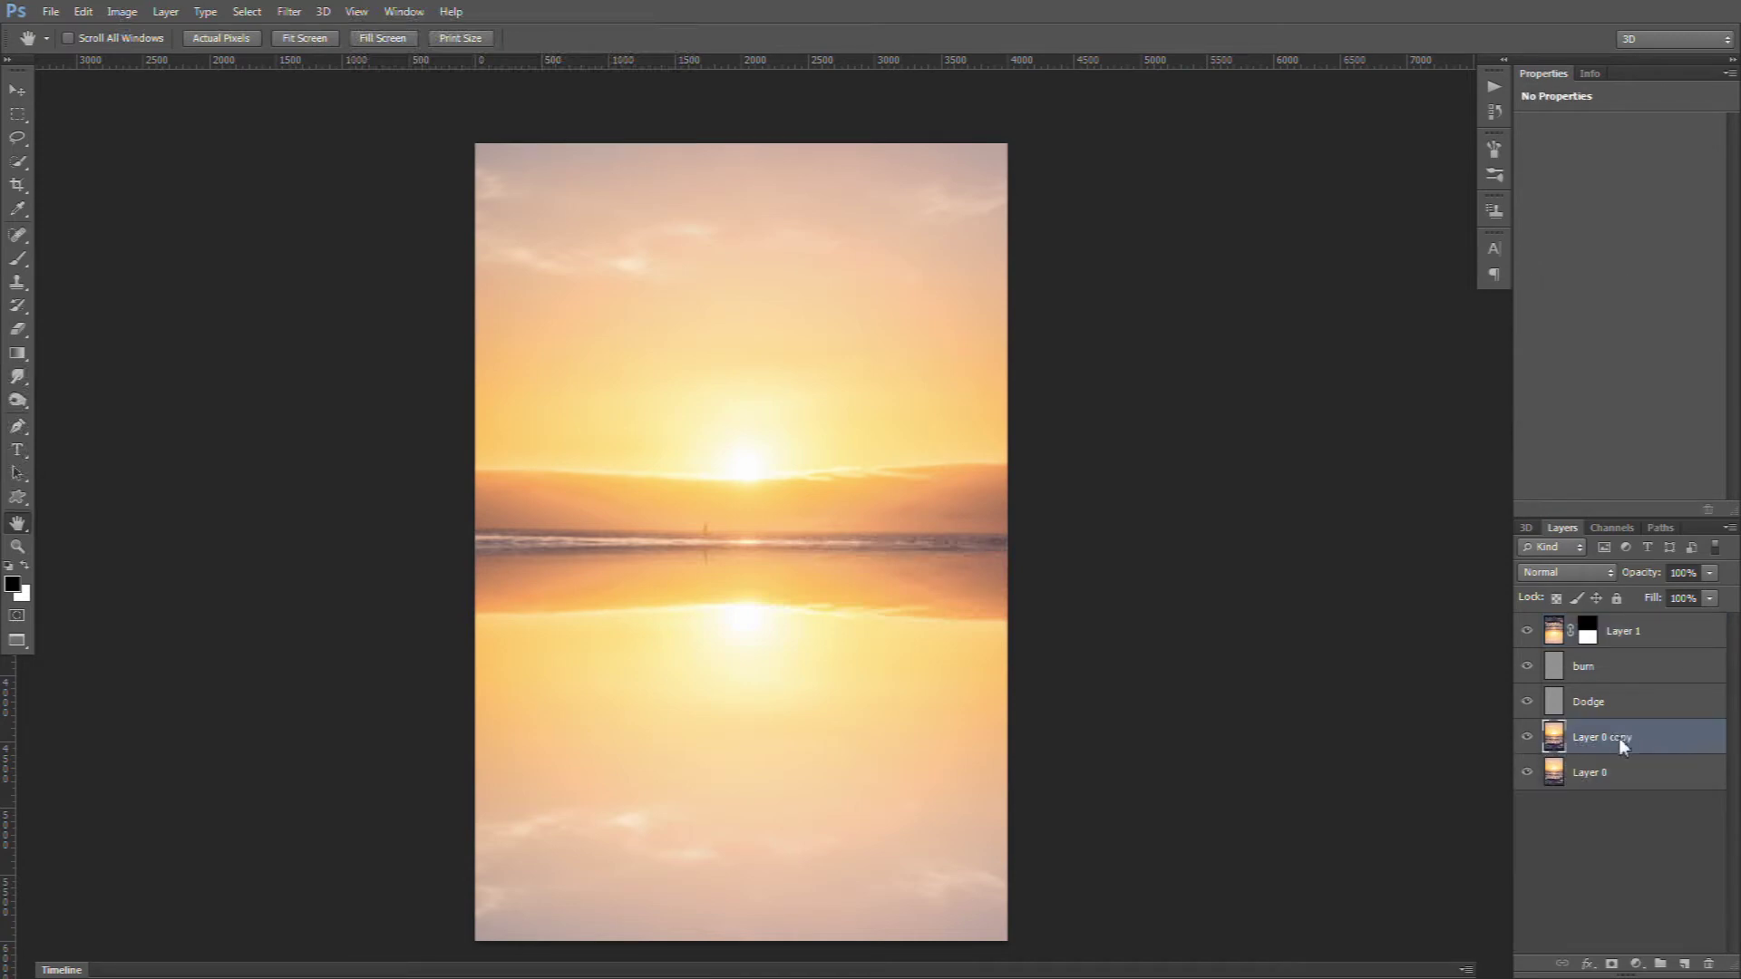
pyautogui.moveTo(1619, 738); pyautogui.dragTo(1627, 630)
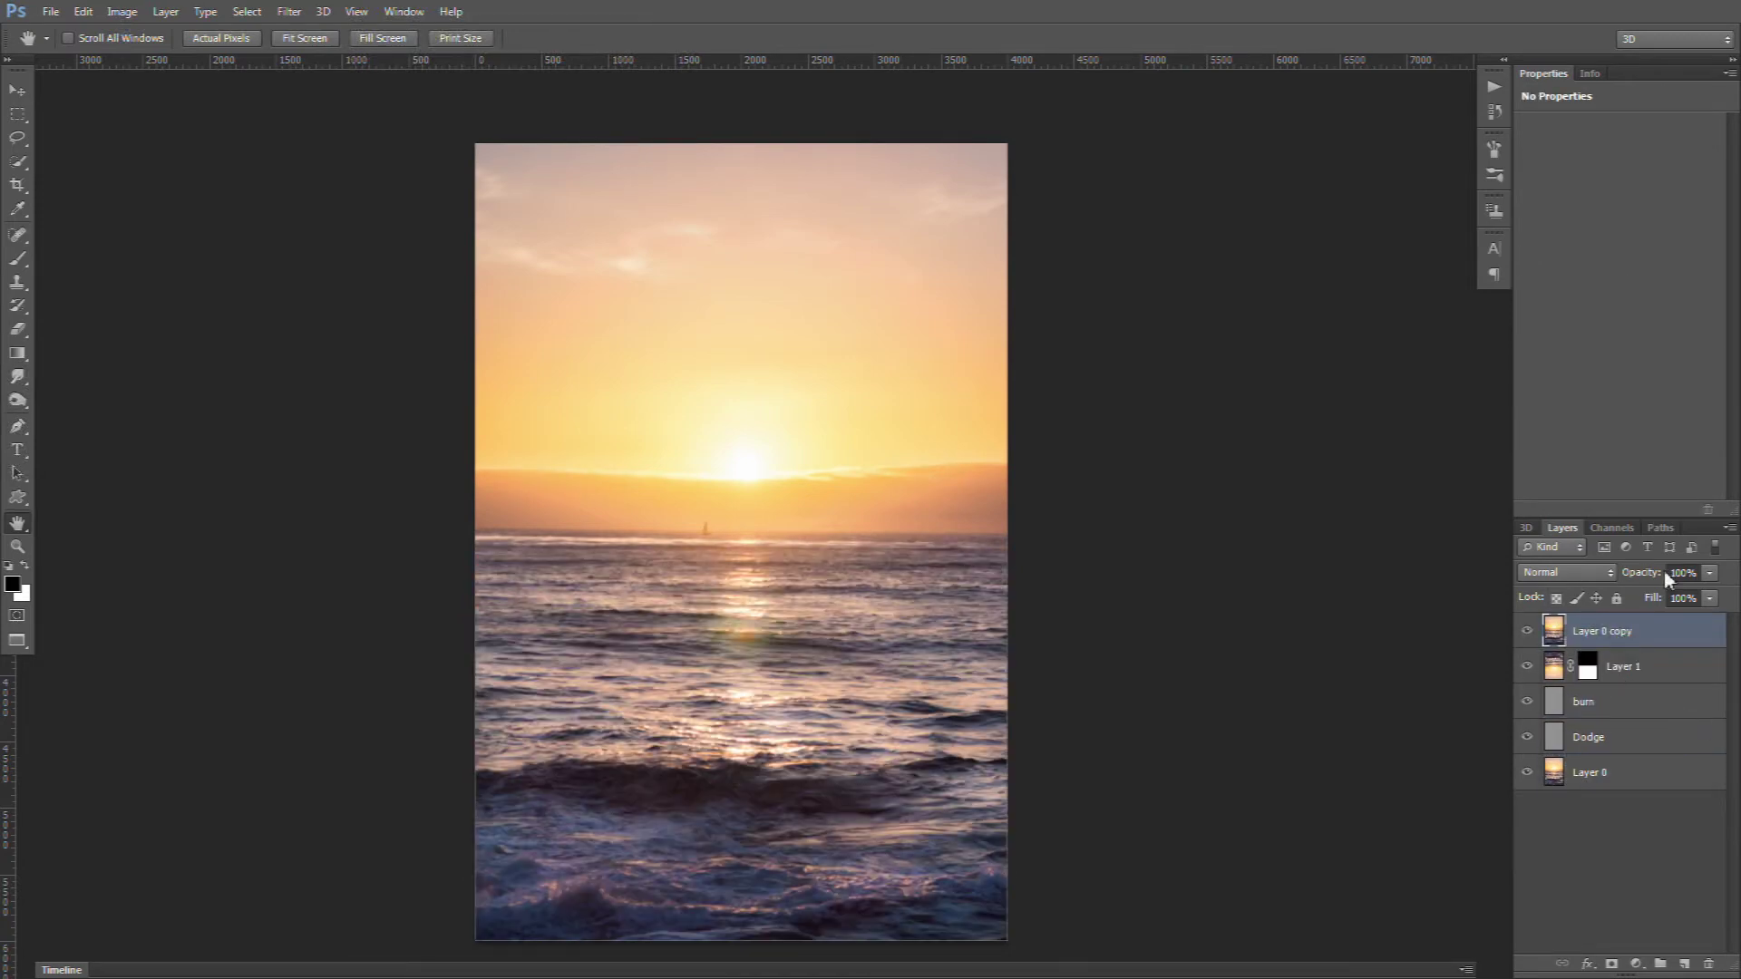
pyautogui.click(1565, 575)
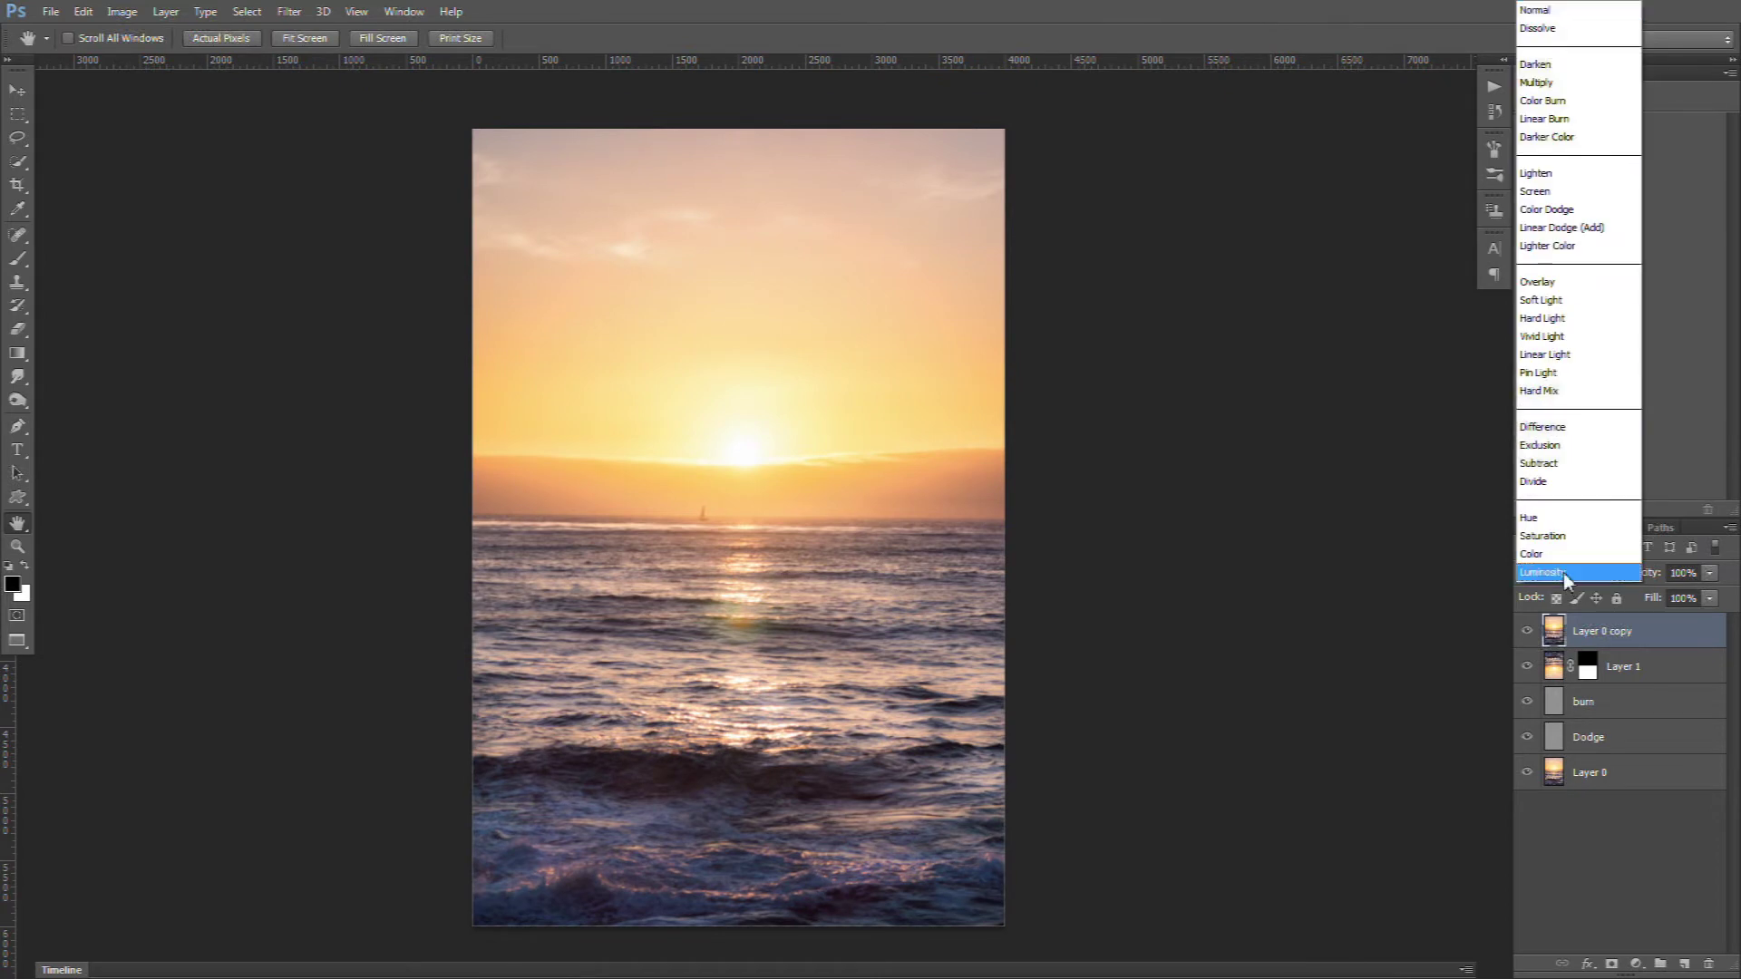
pyautogui.click(1552, 245)
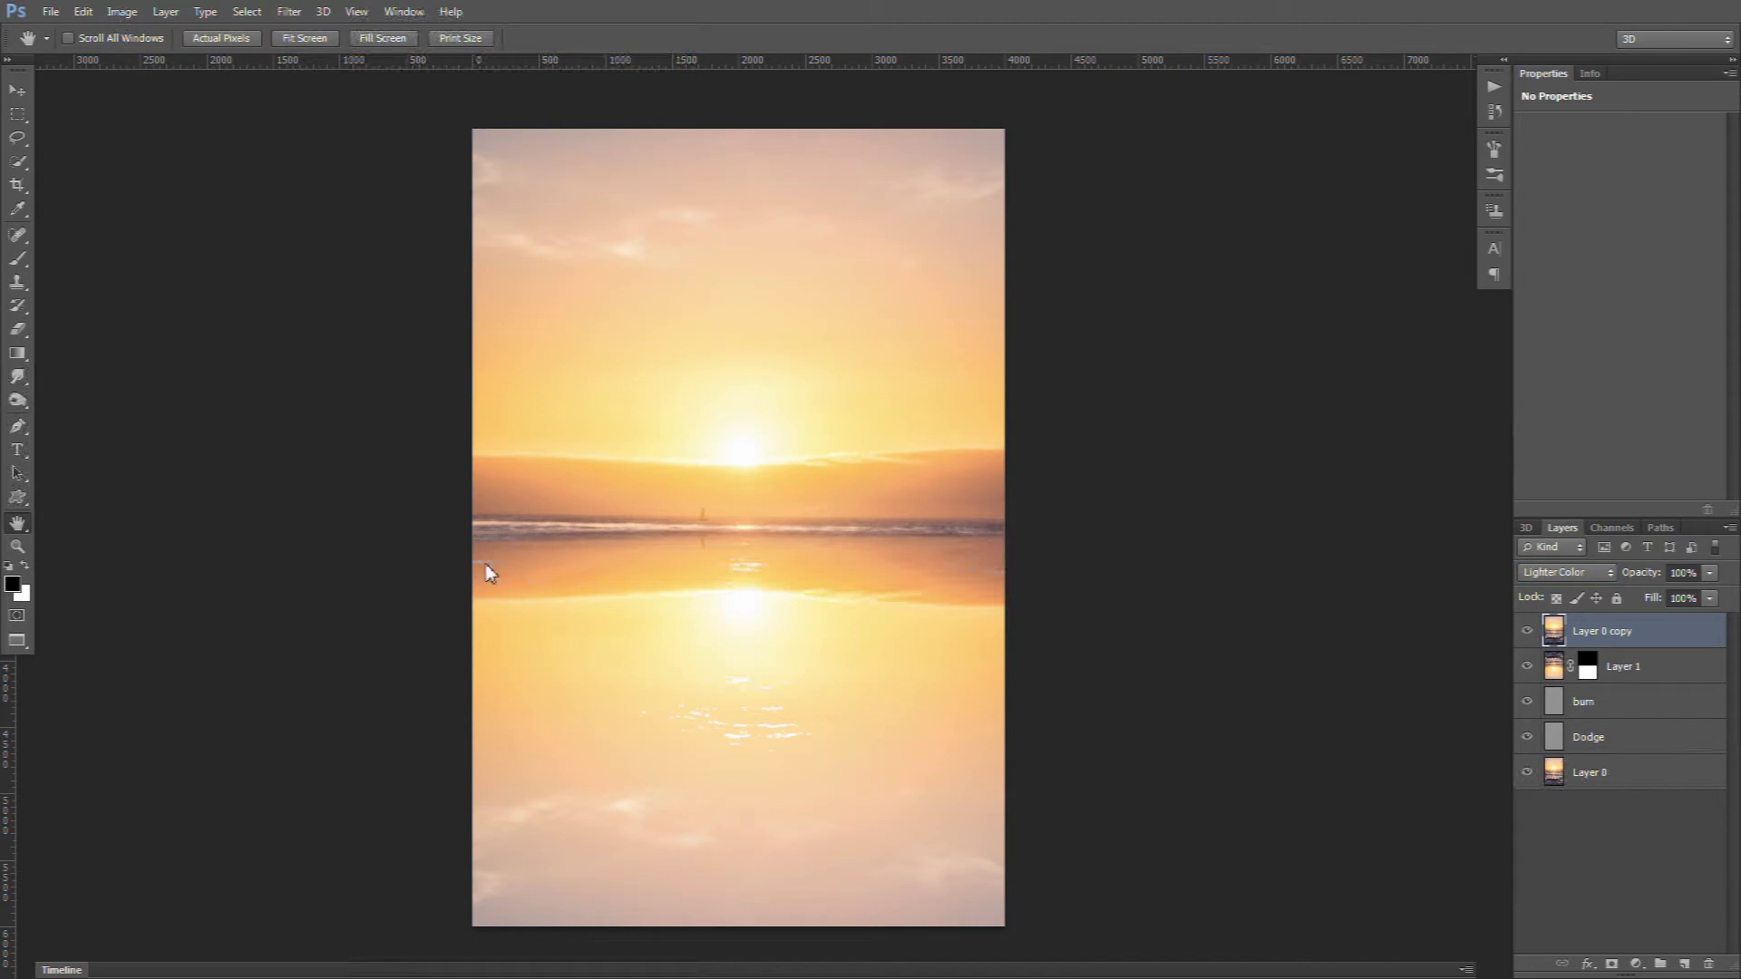
pyautogui.click(1710, 597)
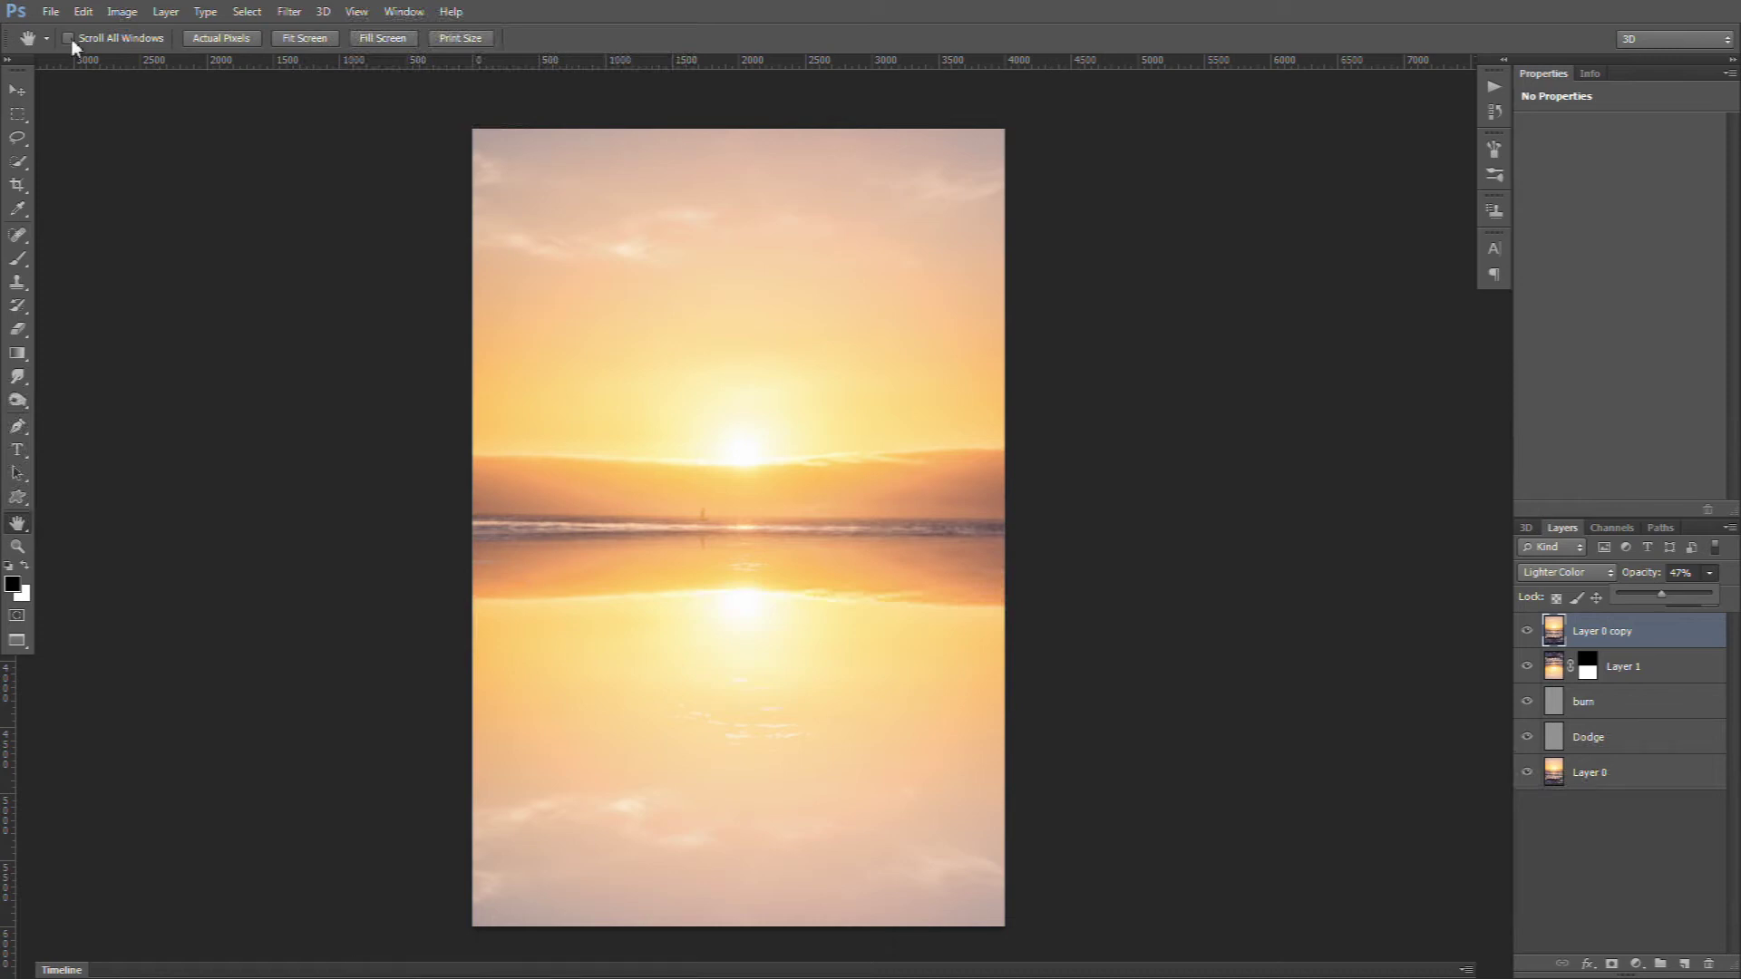
pyautogui.click(51, 11)
pyautogui.click(75, 265)
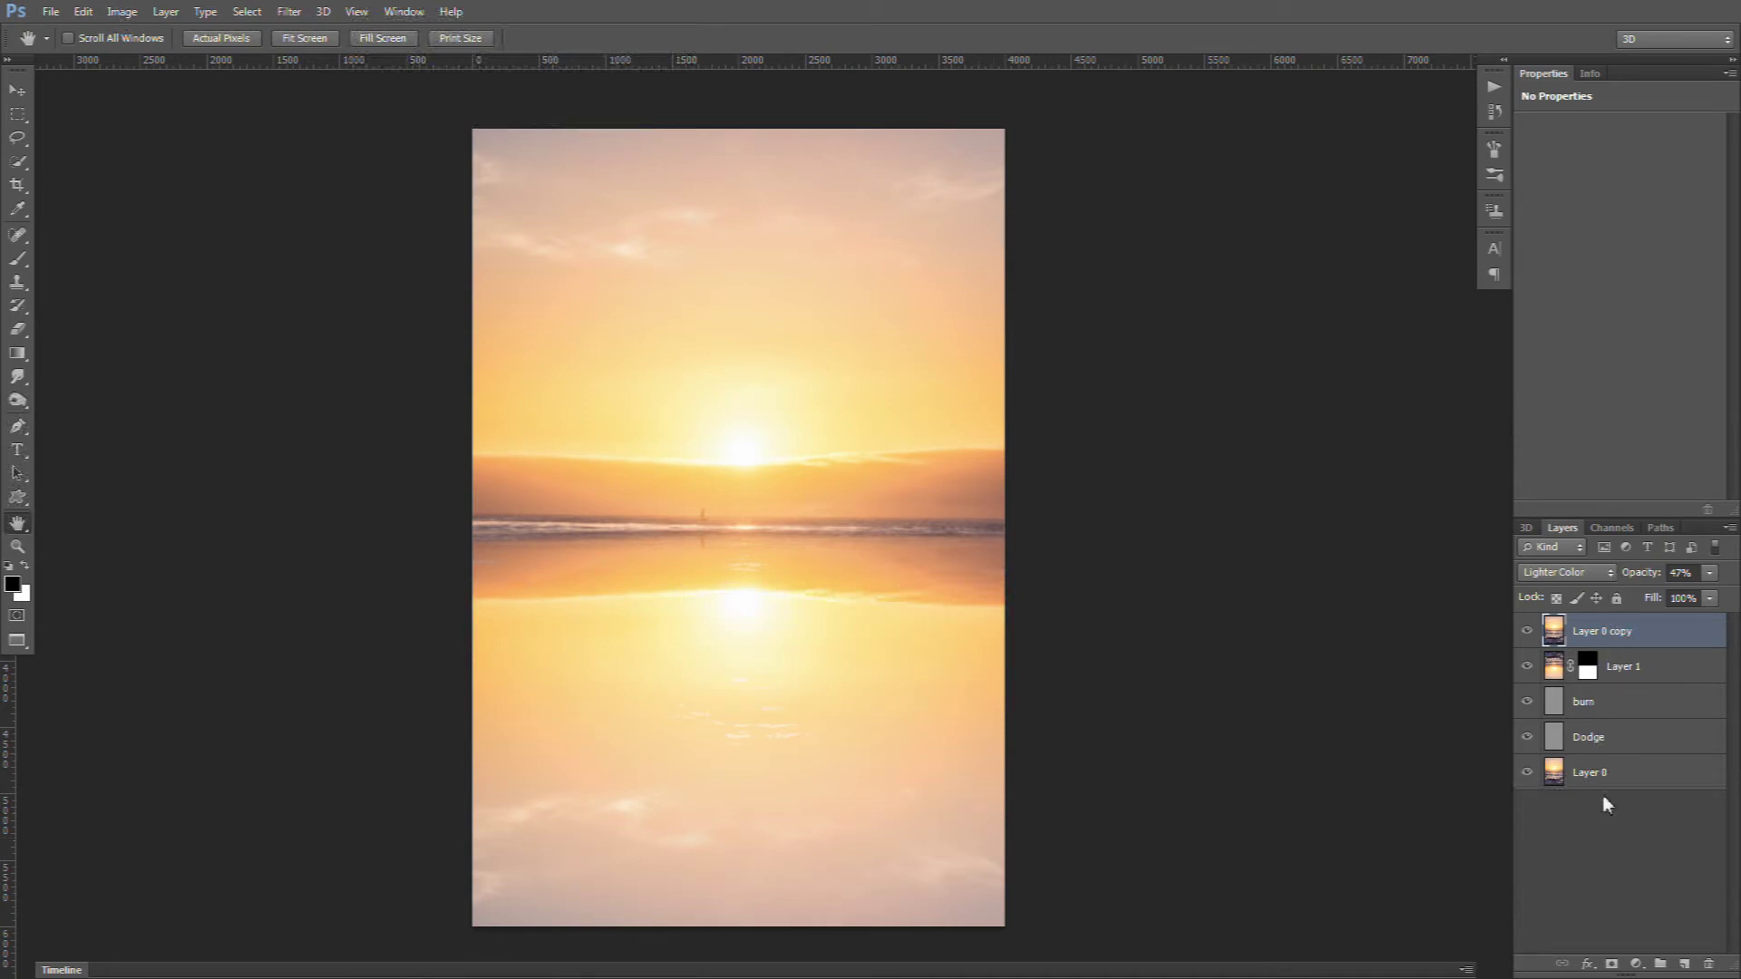
# Duplicate Layer 0 into a new document and fit the photo on screen
pyautogui.rightClick(1593, 773)
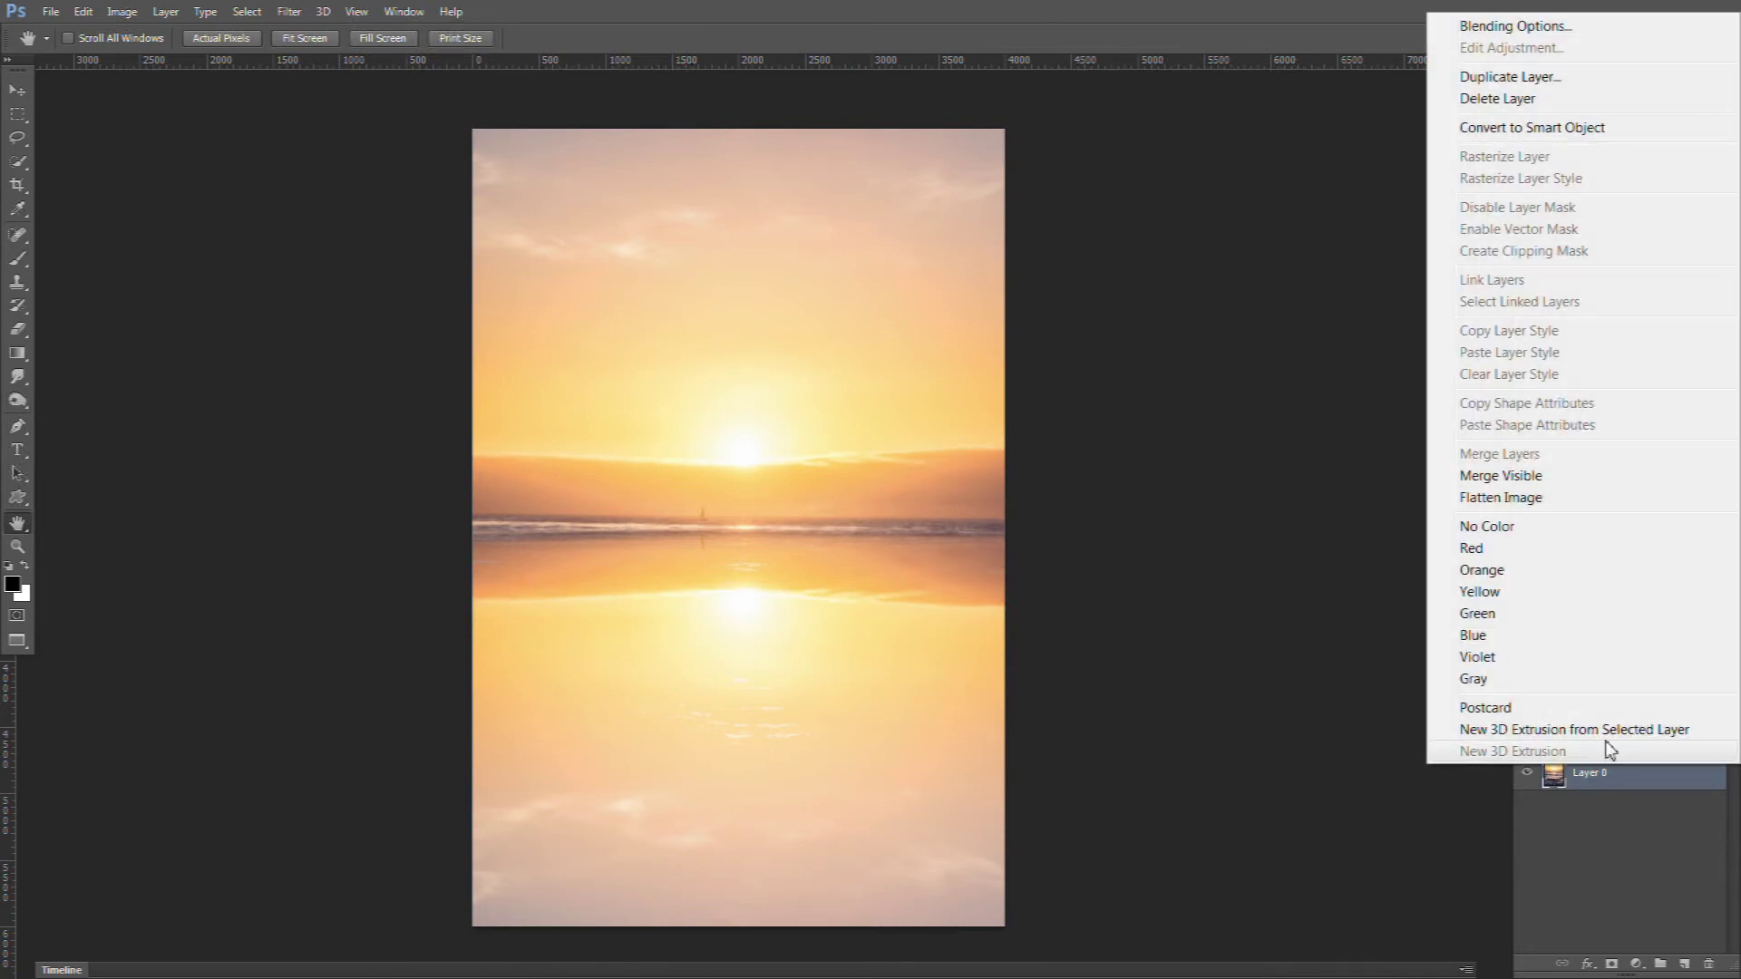
pyautogui.click(1509, 76)
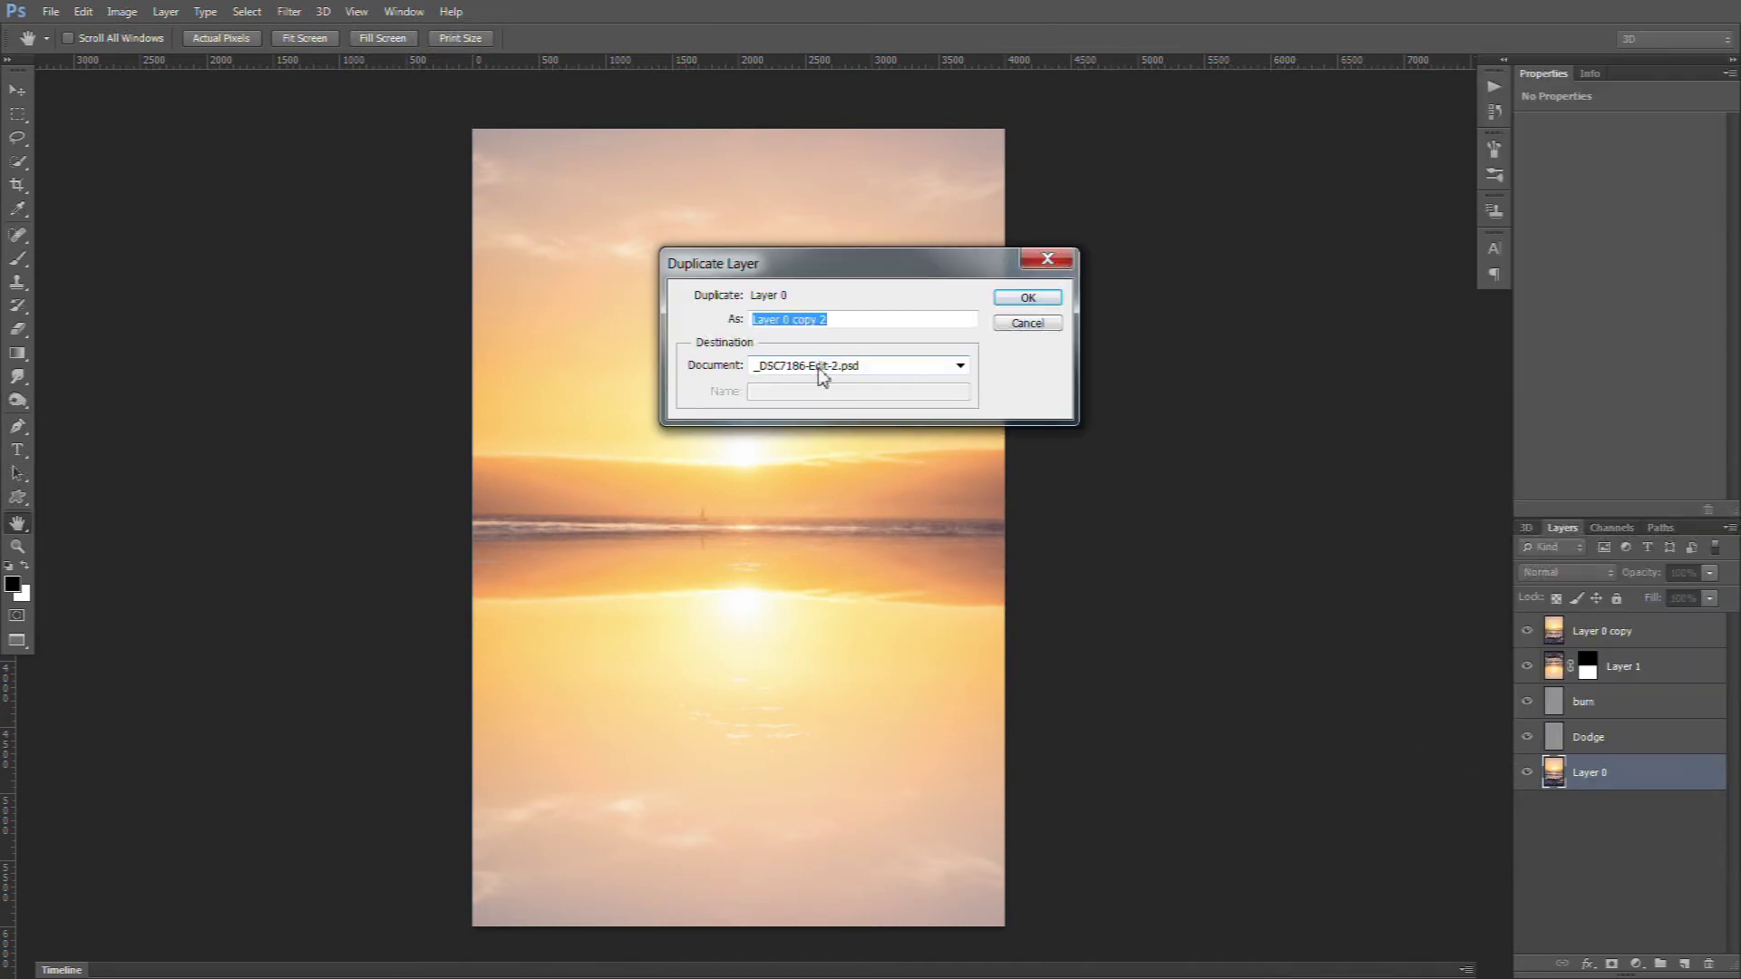
pyautogui.click(820, 367)
pyautogui.click(811, 422)
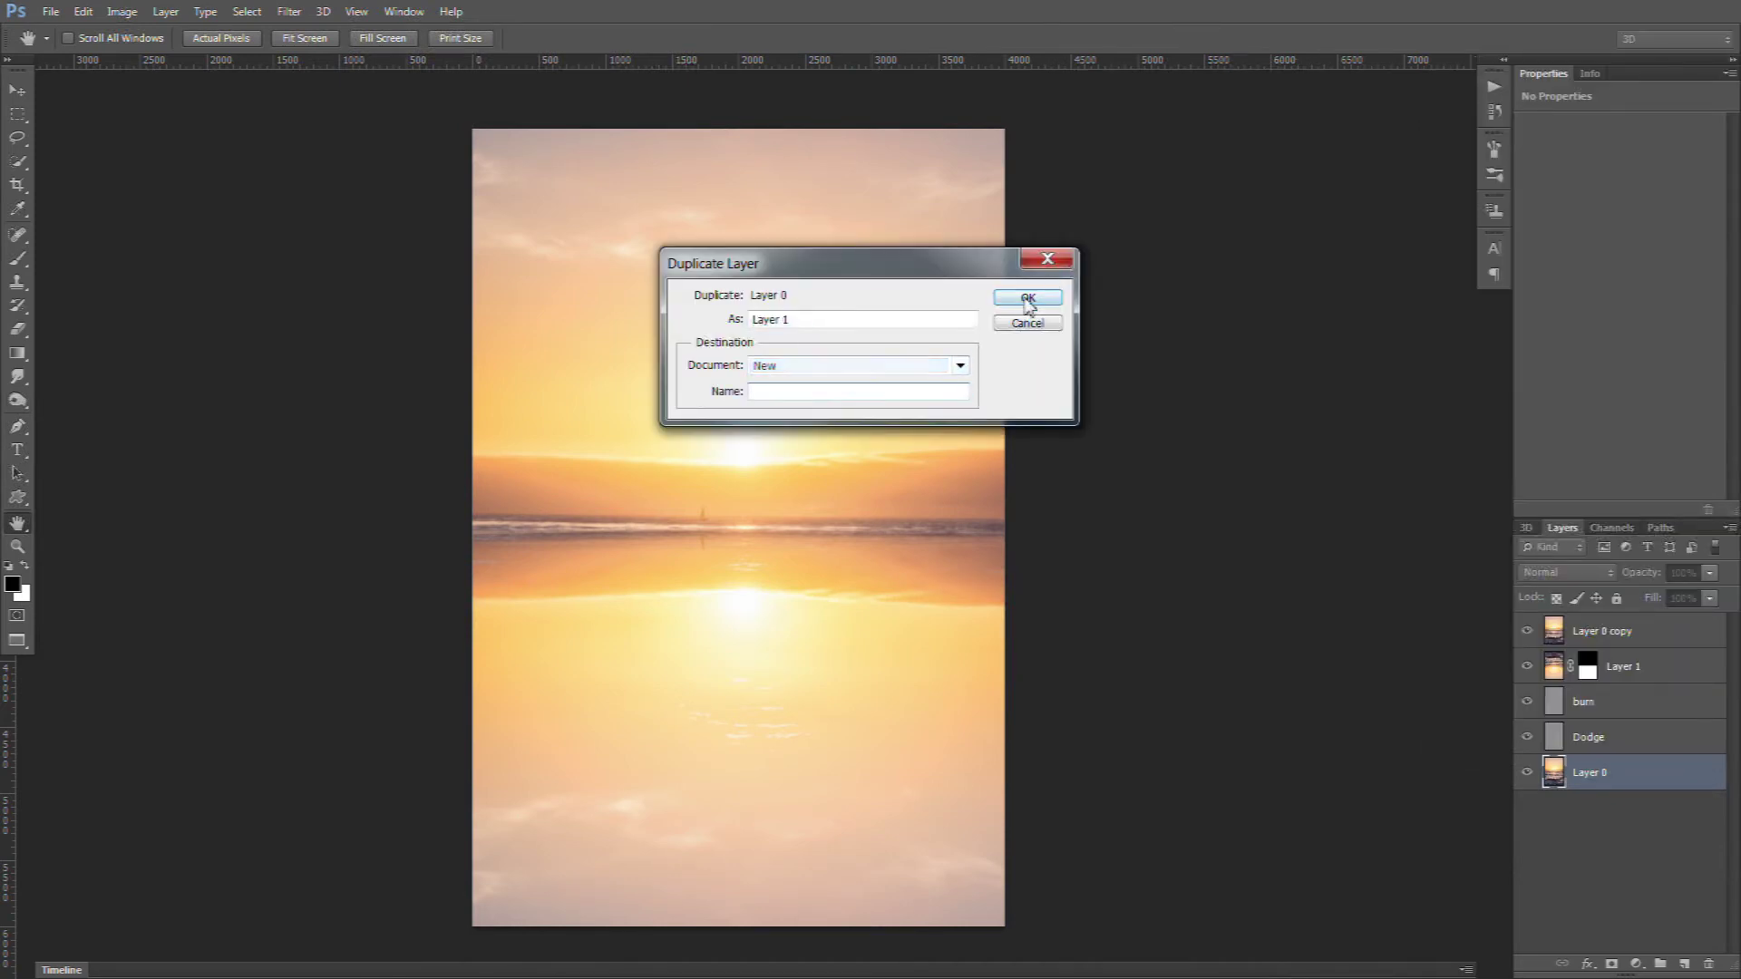
pyautogui.click(1028, 299)
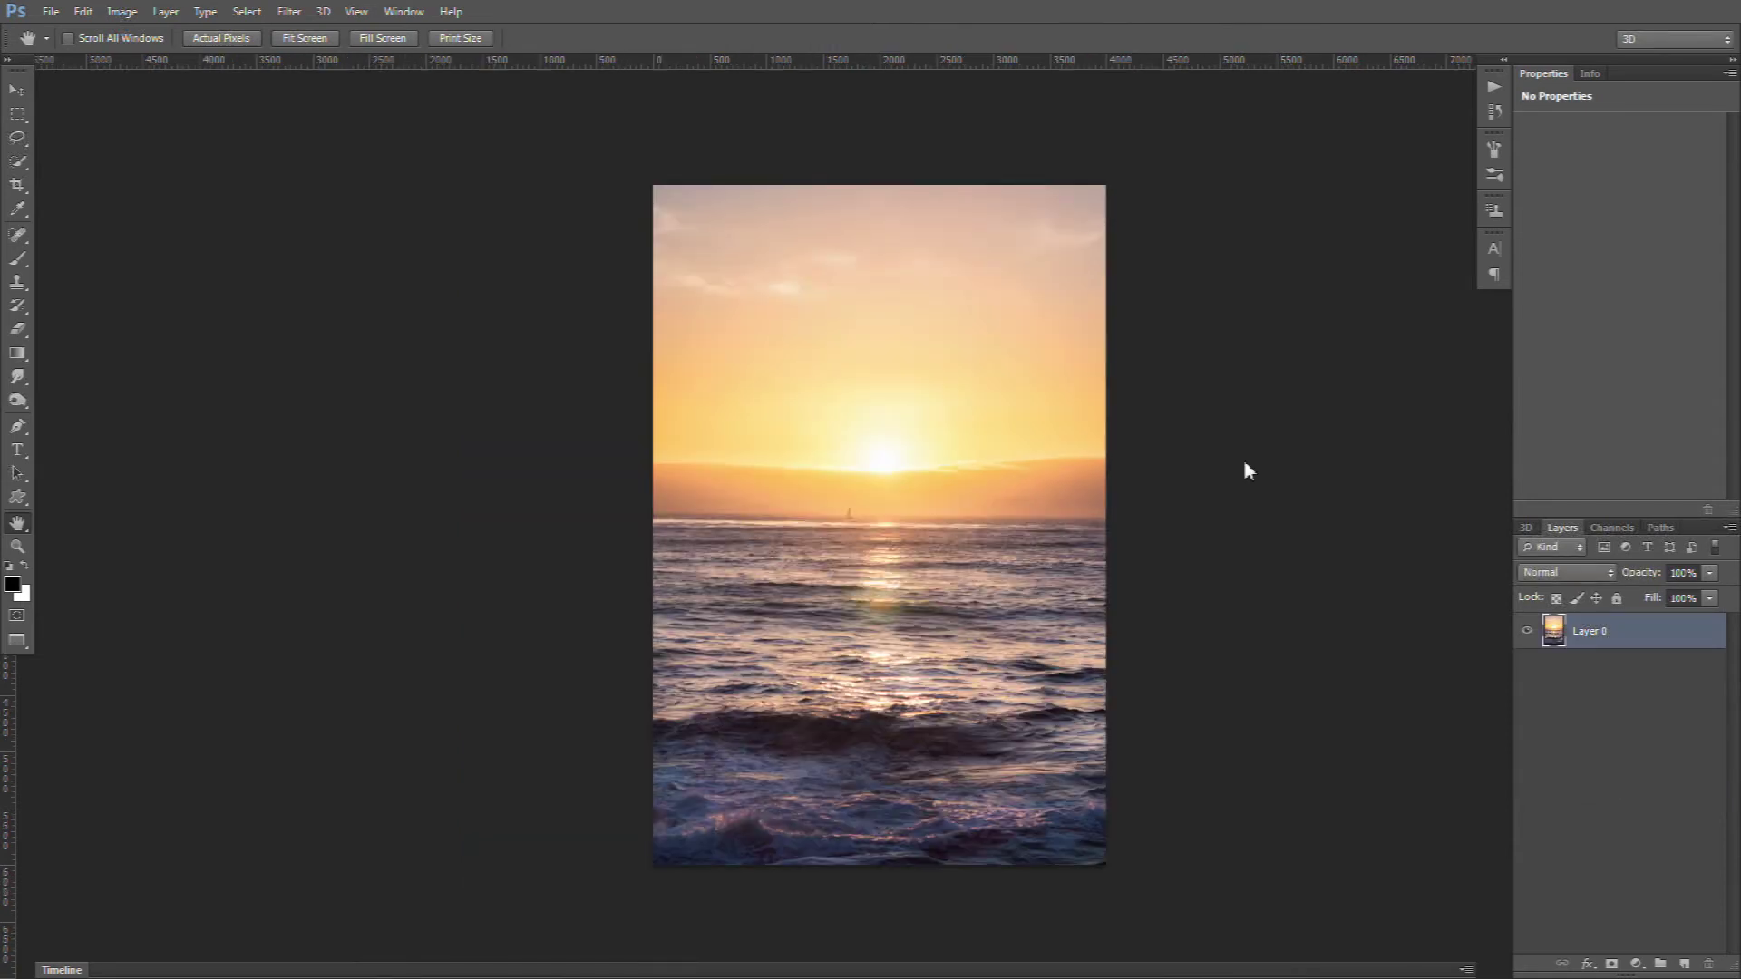
pyautogui.moveTo(956, 467); pyautogui.dragTo(813, 455)
pyautogui.hotkey('ctrl', '0')
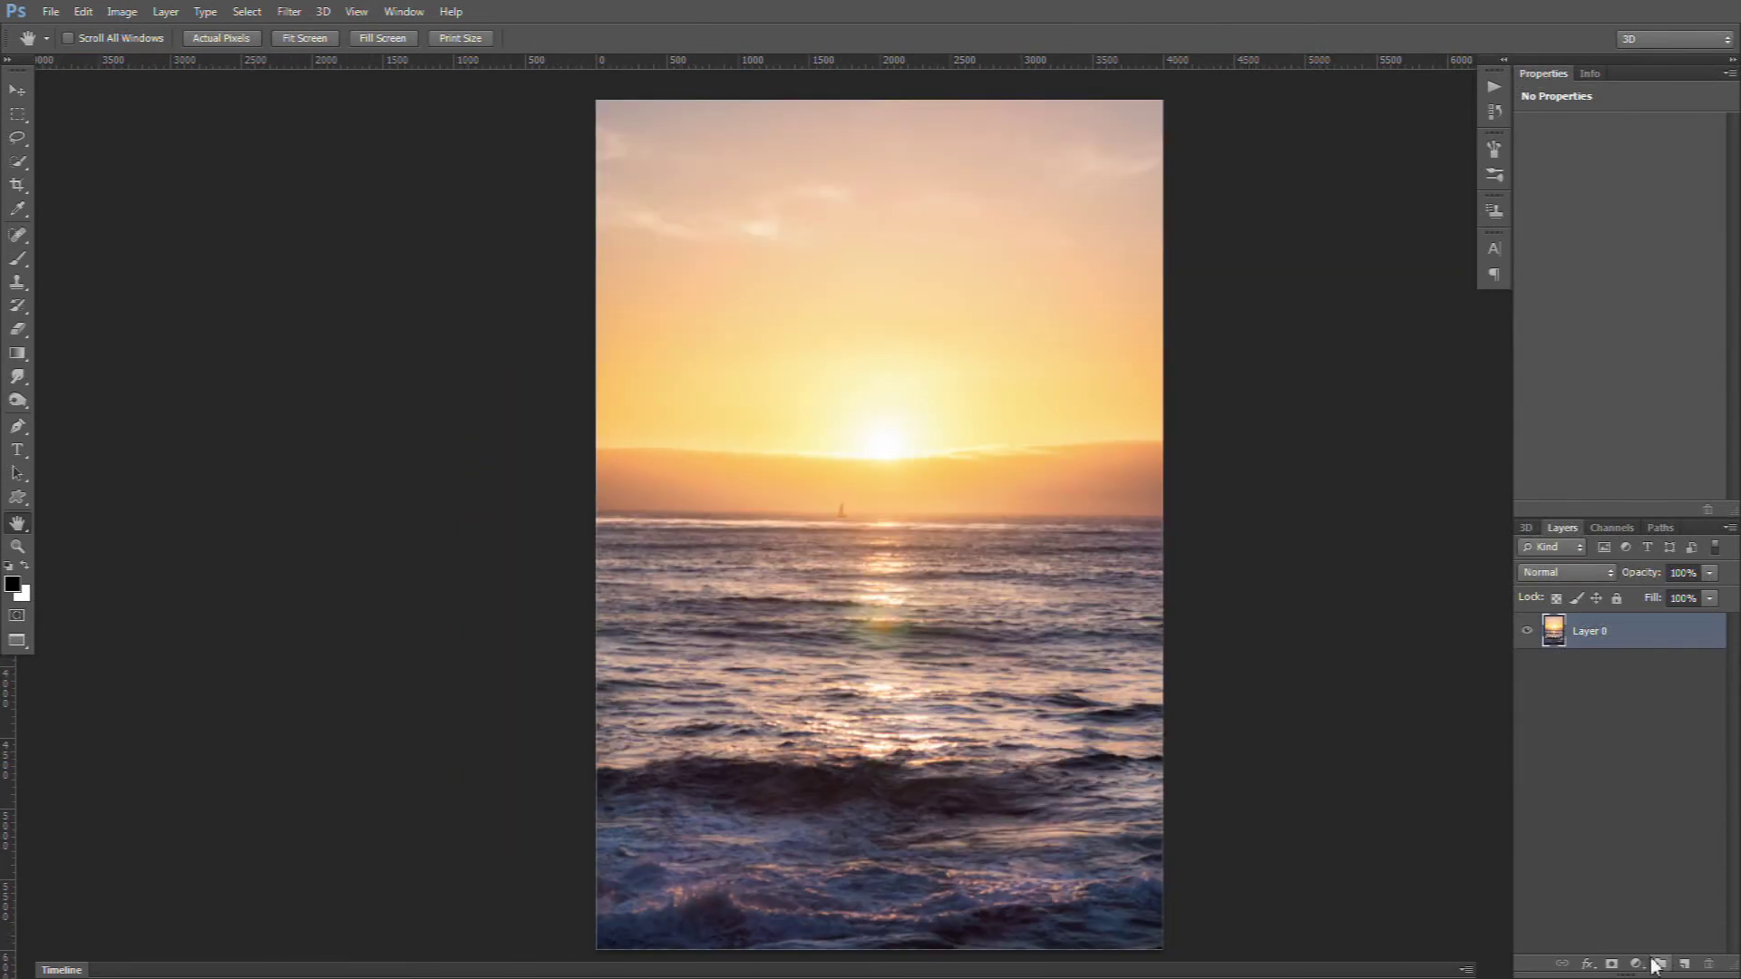
# Add Black & White and Levels adjustment layers, tightening input levels to 1.30 gamma and 239 white
pyautogui.click(1635, 964)
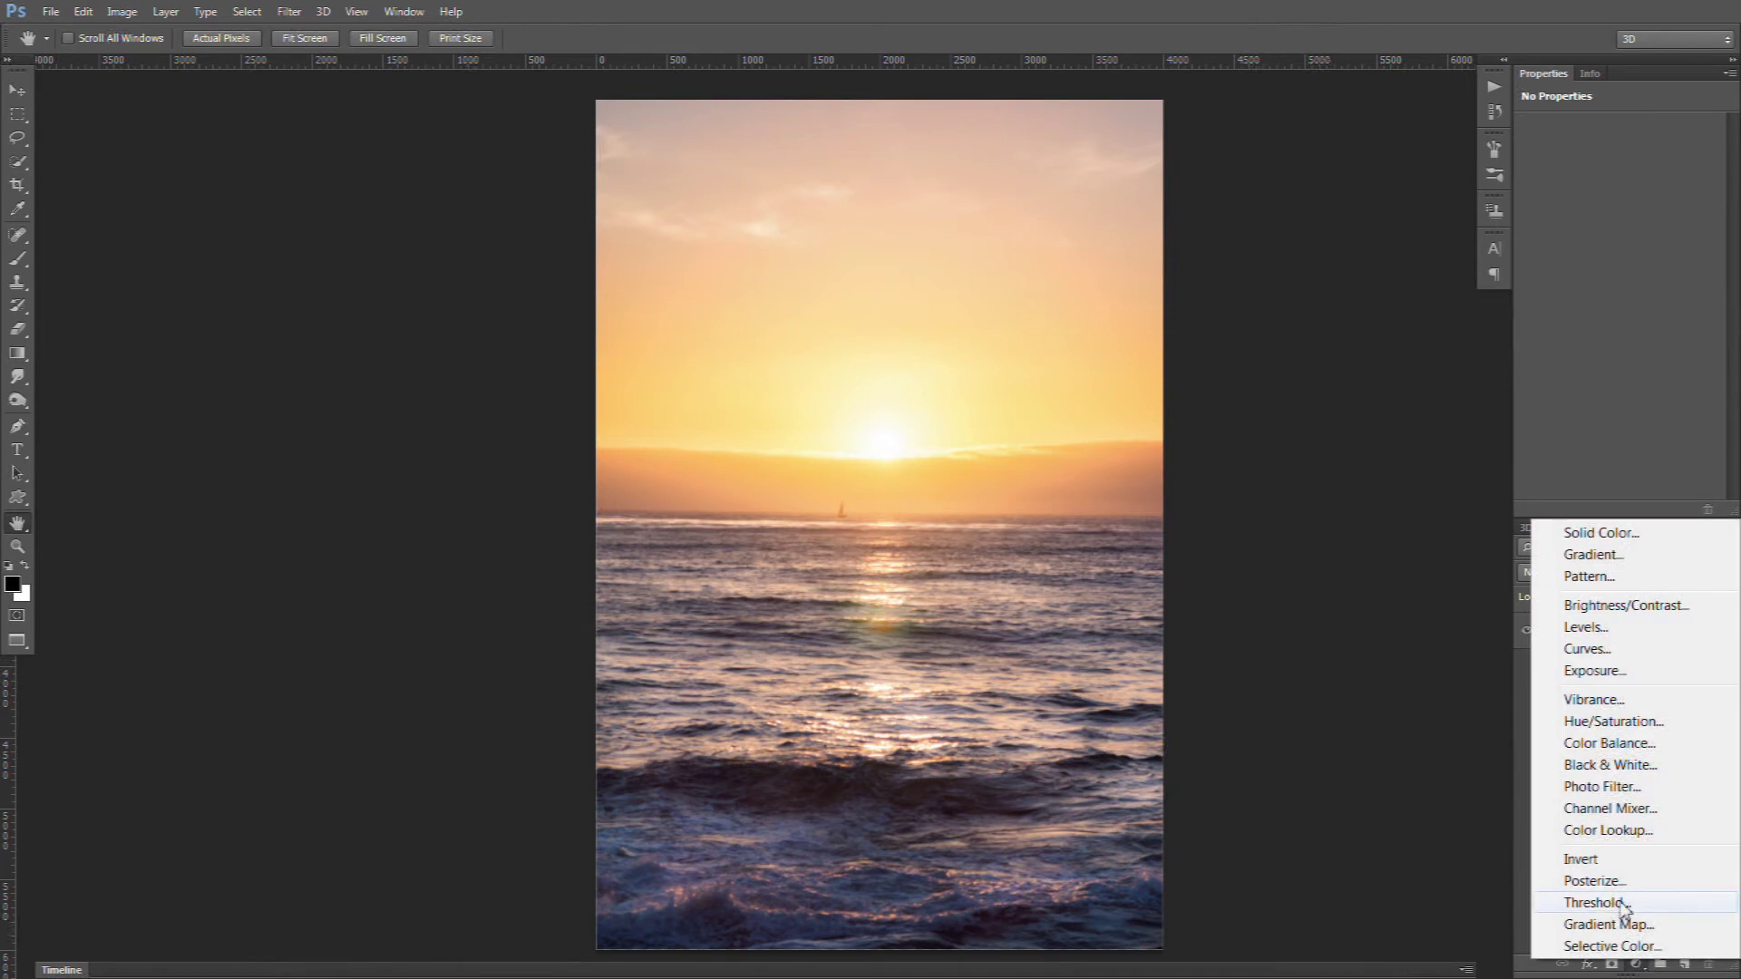
pyautogui.click(1611, 764)
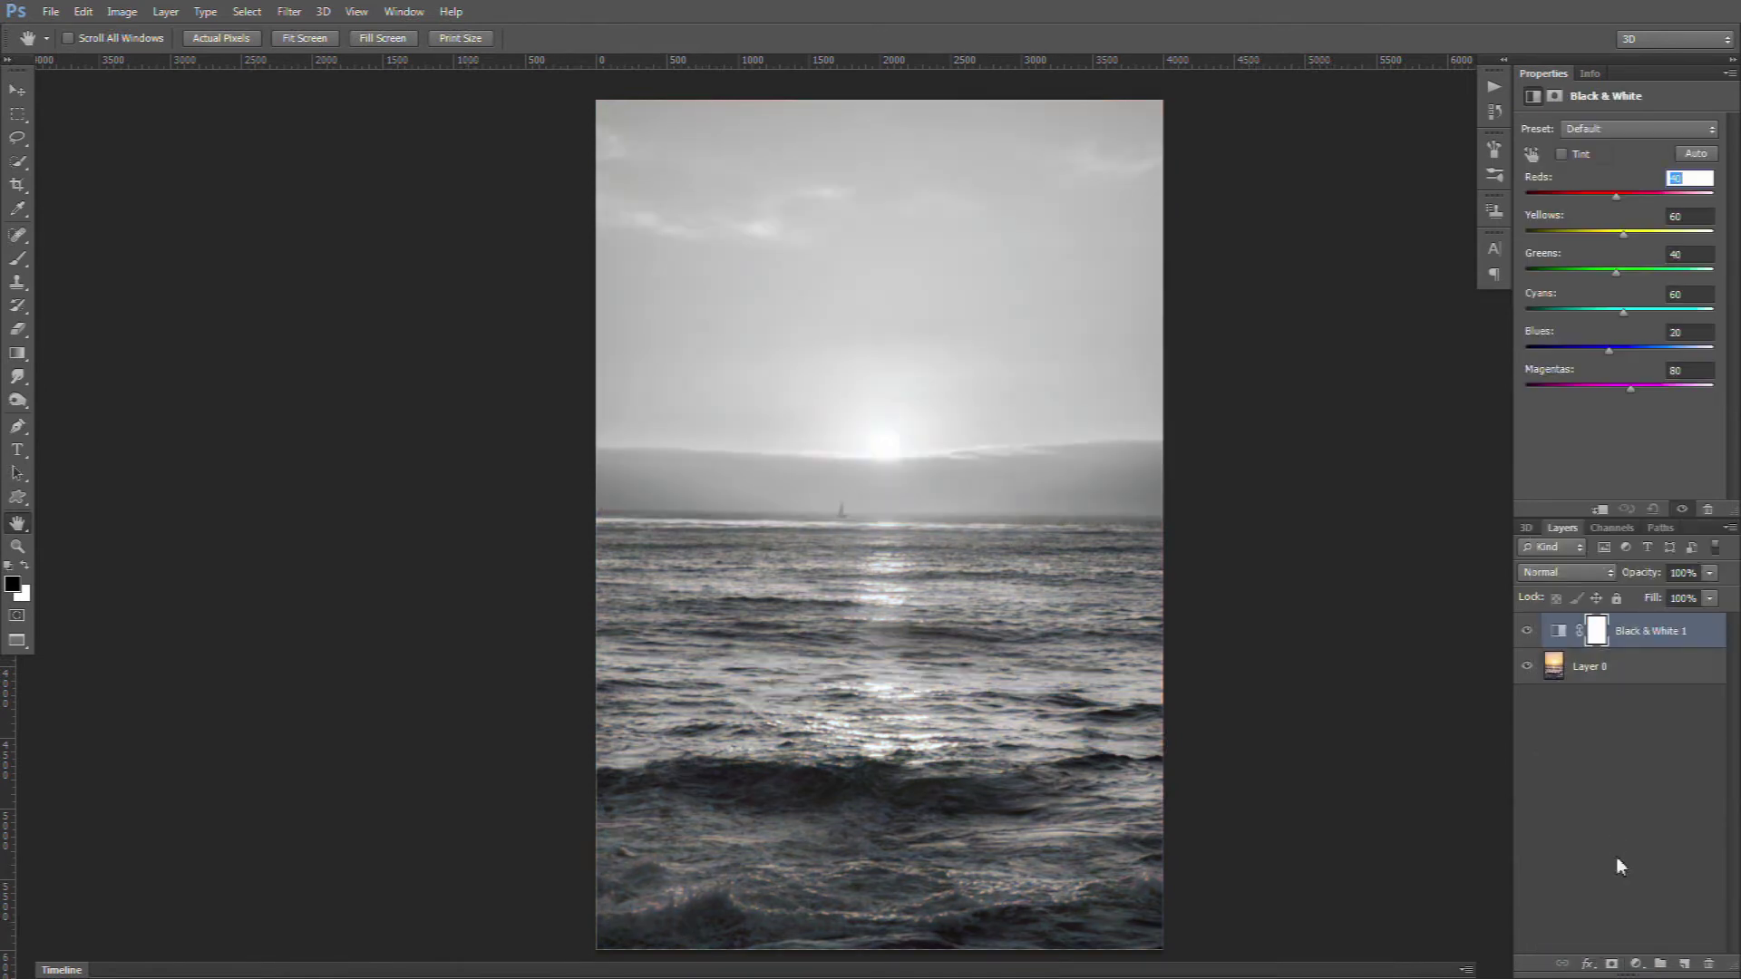
pyautogui.click(1637, 966)
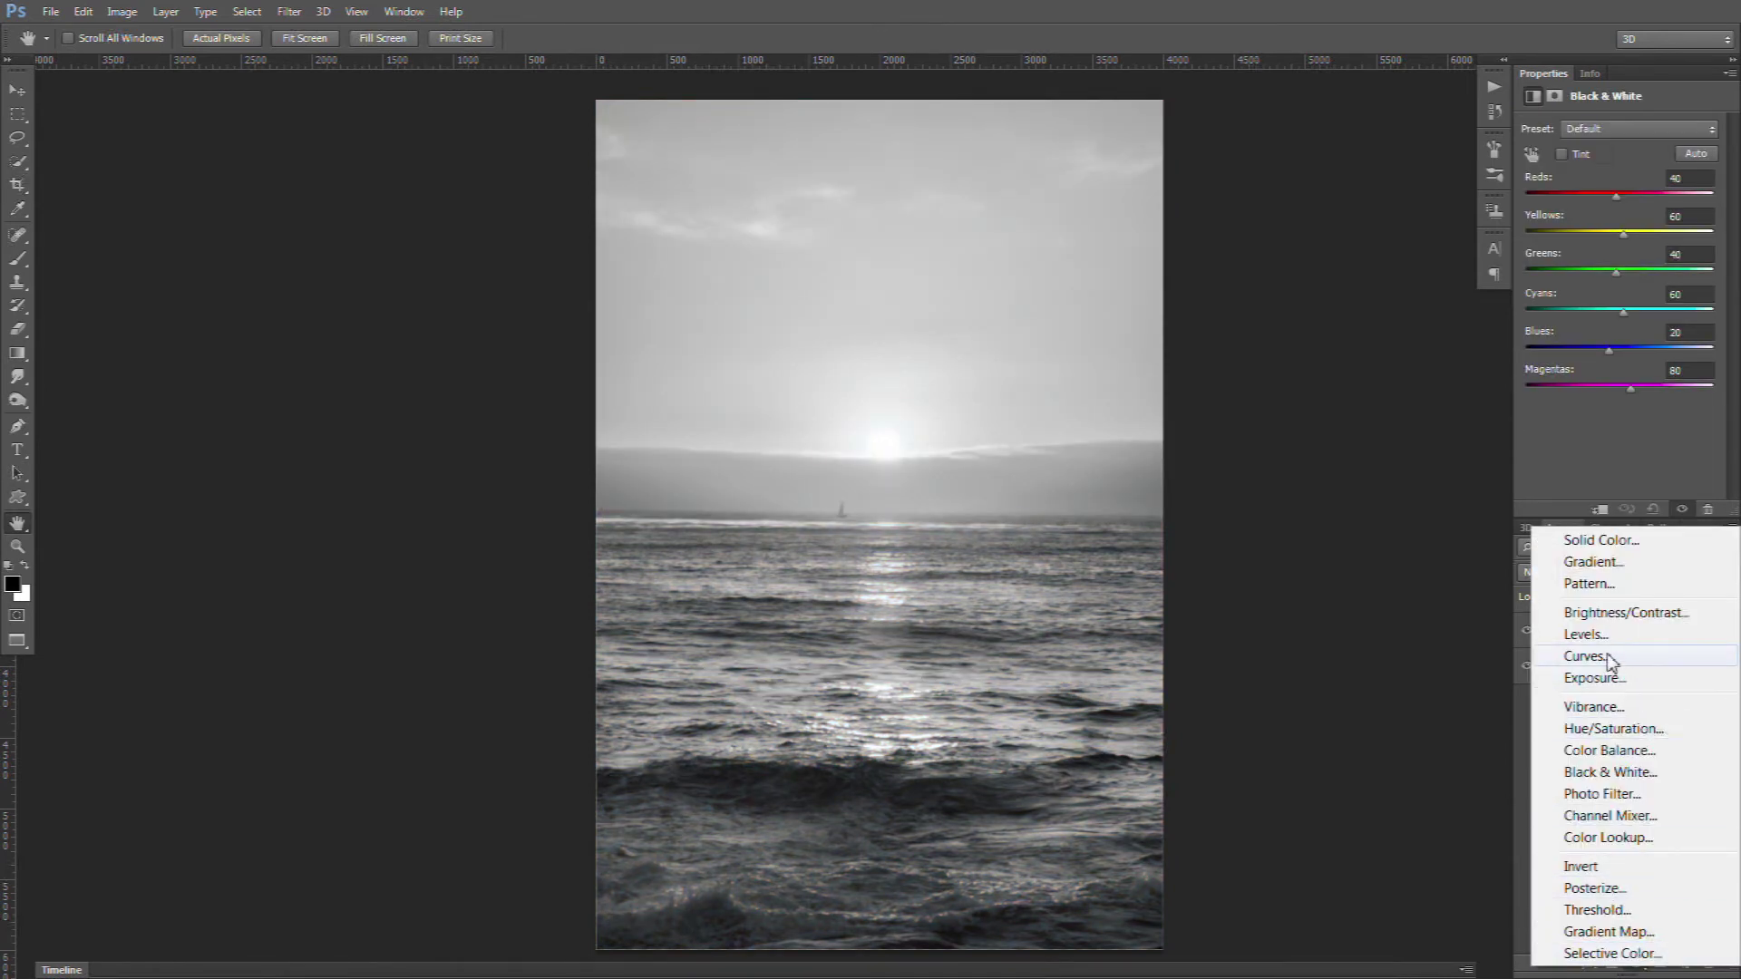
pyautogui.click(1585, 634)
pyautogui.moveTo(1549, 262); pyautogui.dragTo(1583, 265)
pyautogui.moveTo(1715, 261); pyautogui.dragTo(1629, 270)
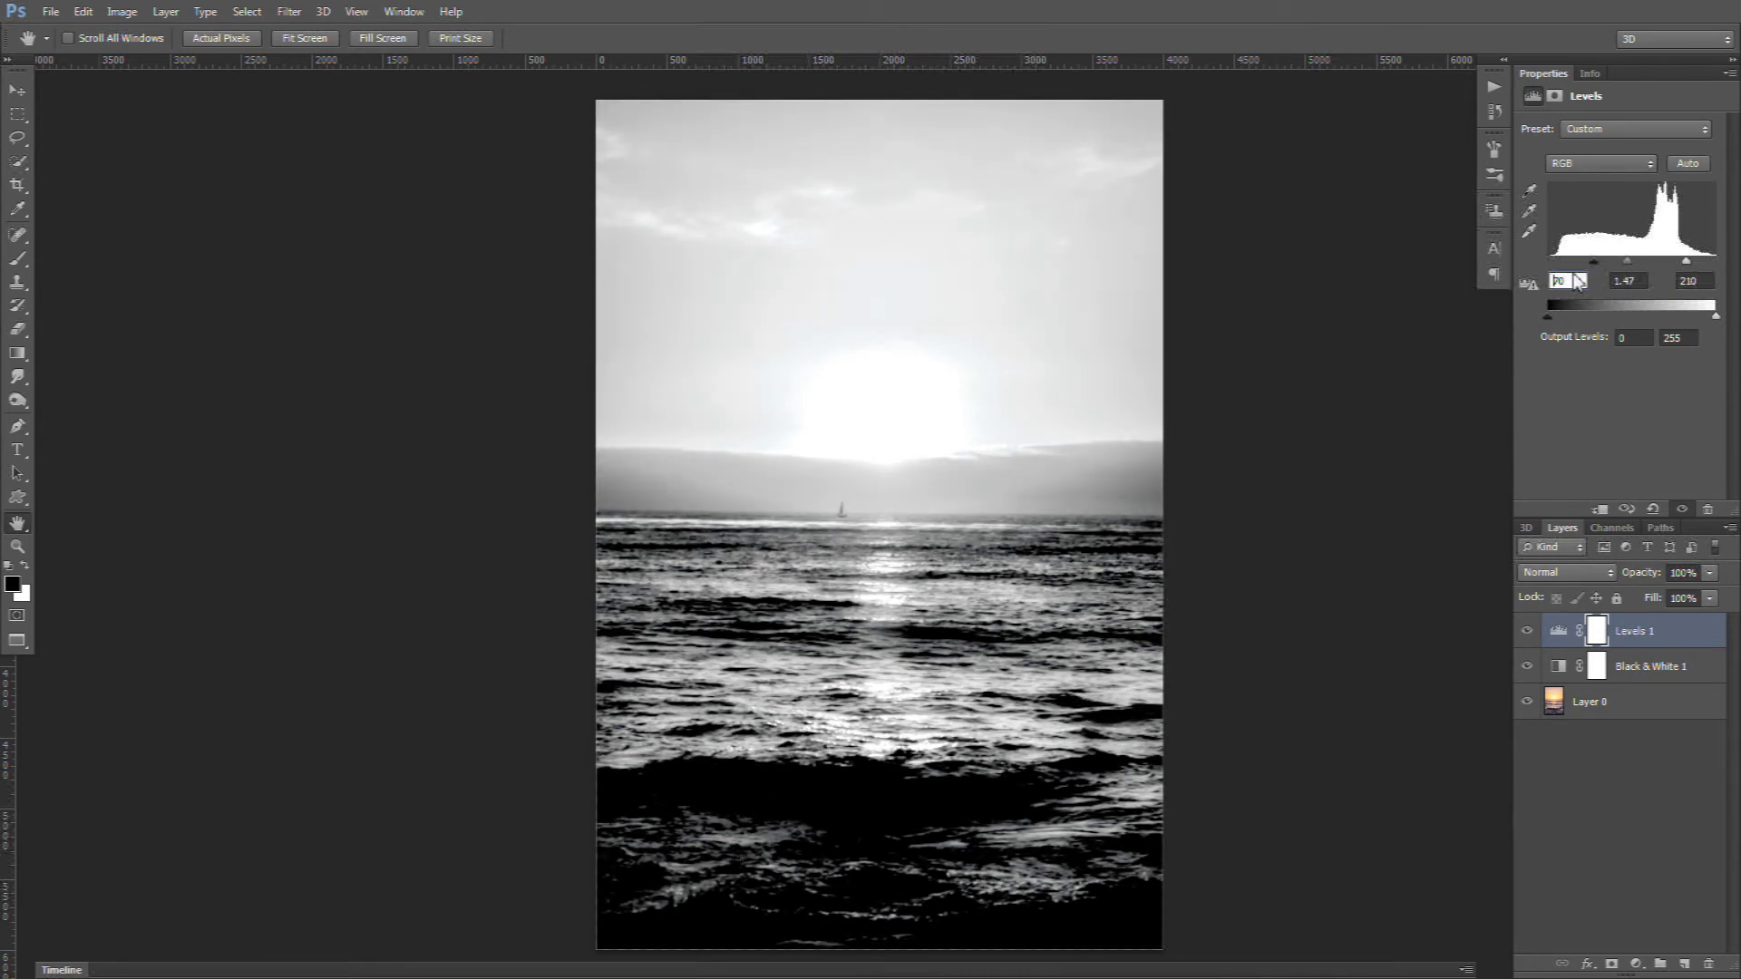
pyautogui.moveTo(1597, 263); pyautogui.dragTo(1642, 271)
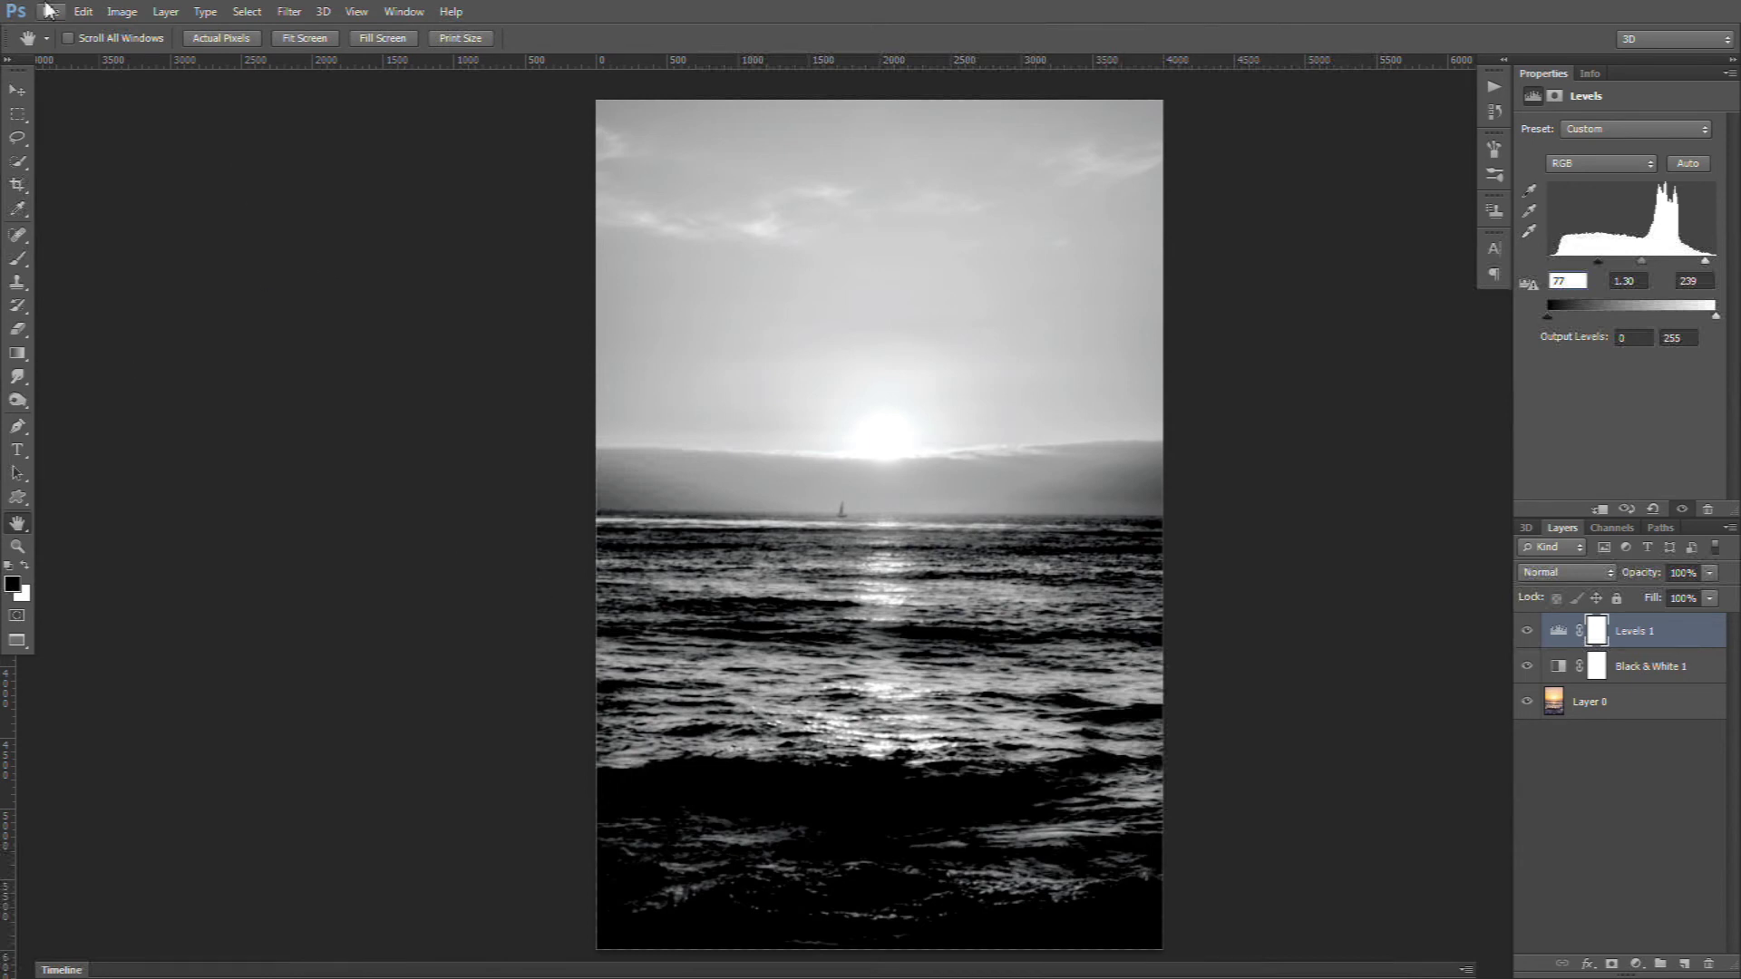
pyautogui.click(51, 11)
# Save the grayscale image as displace map.psd
pyautogui.click(109, 283)
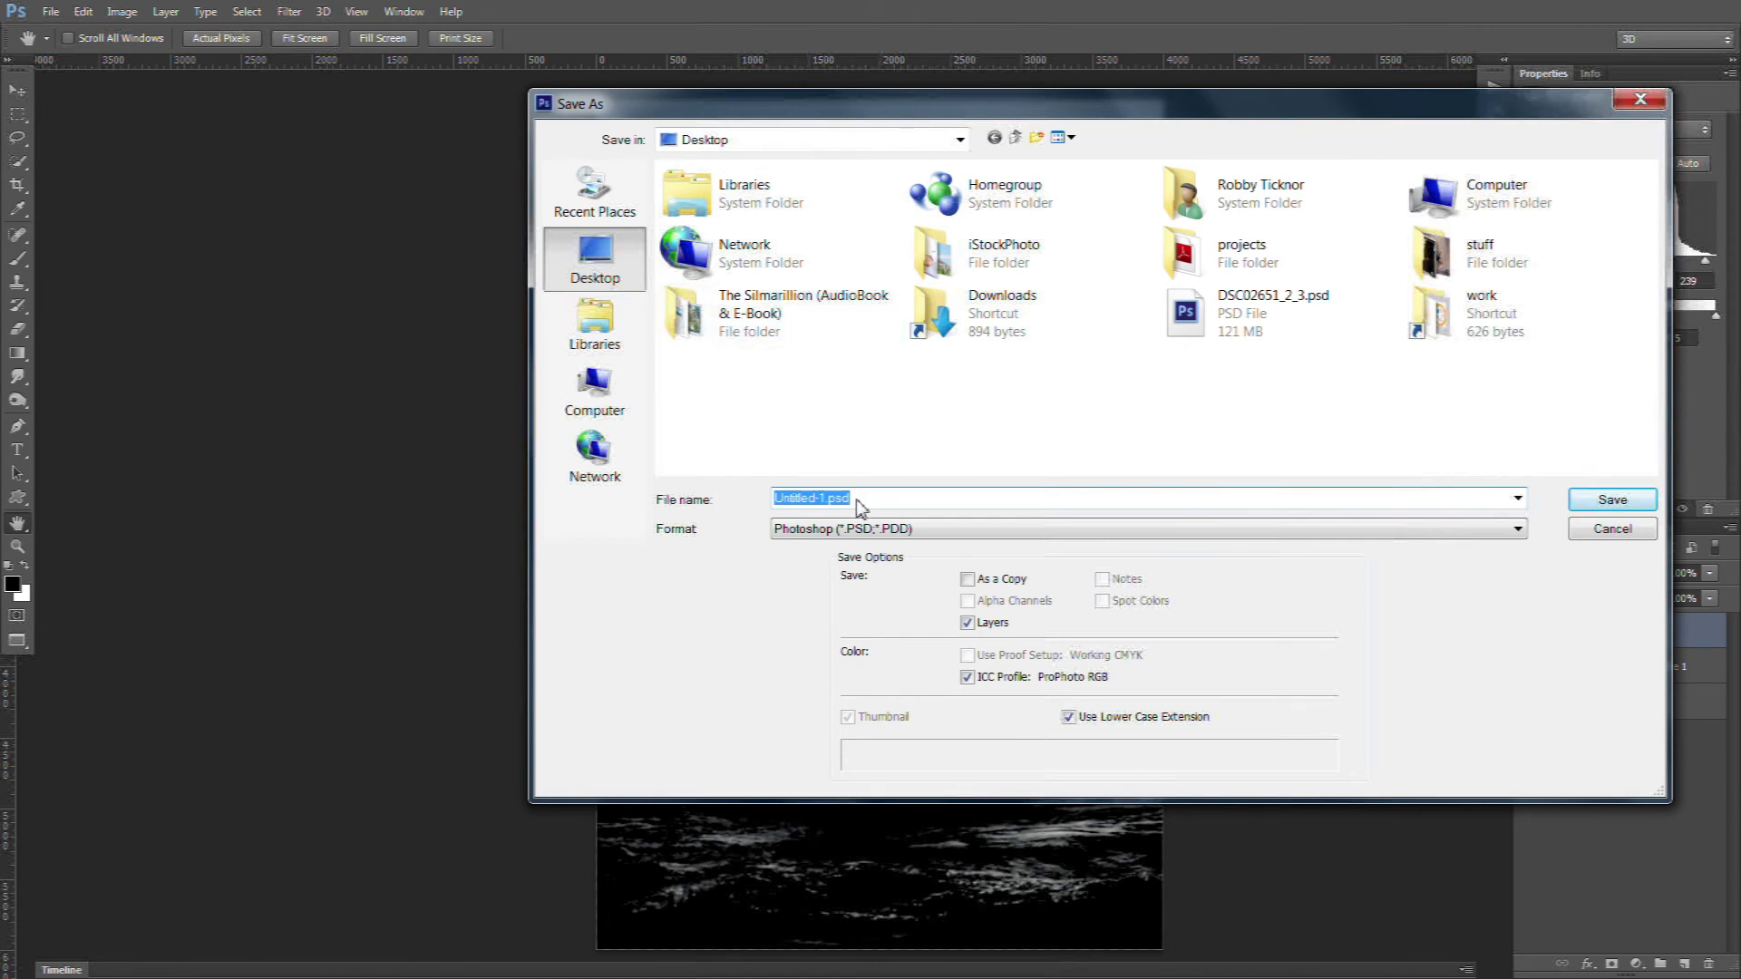
pyautogui.click(825, 500)
pyautogui.moveTo(825, 500); pyautogui.dragTo(712, 517)
pyautogui.write('displace')
pyautogui.press('Return')
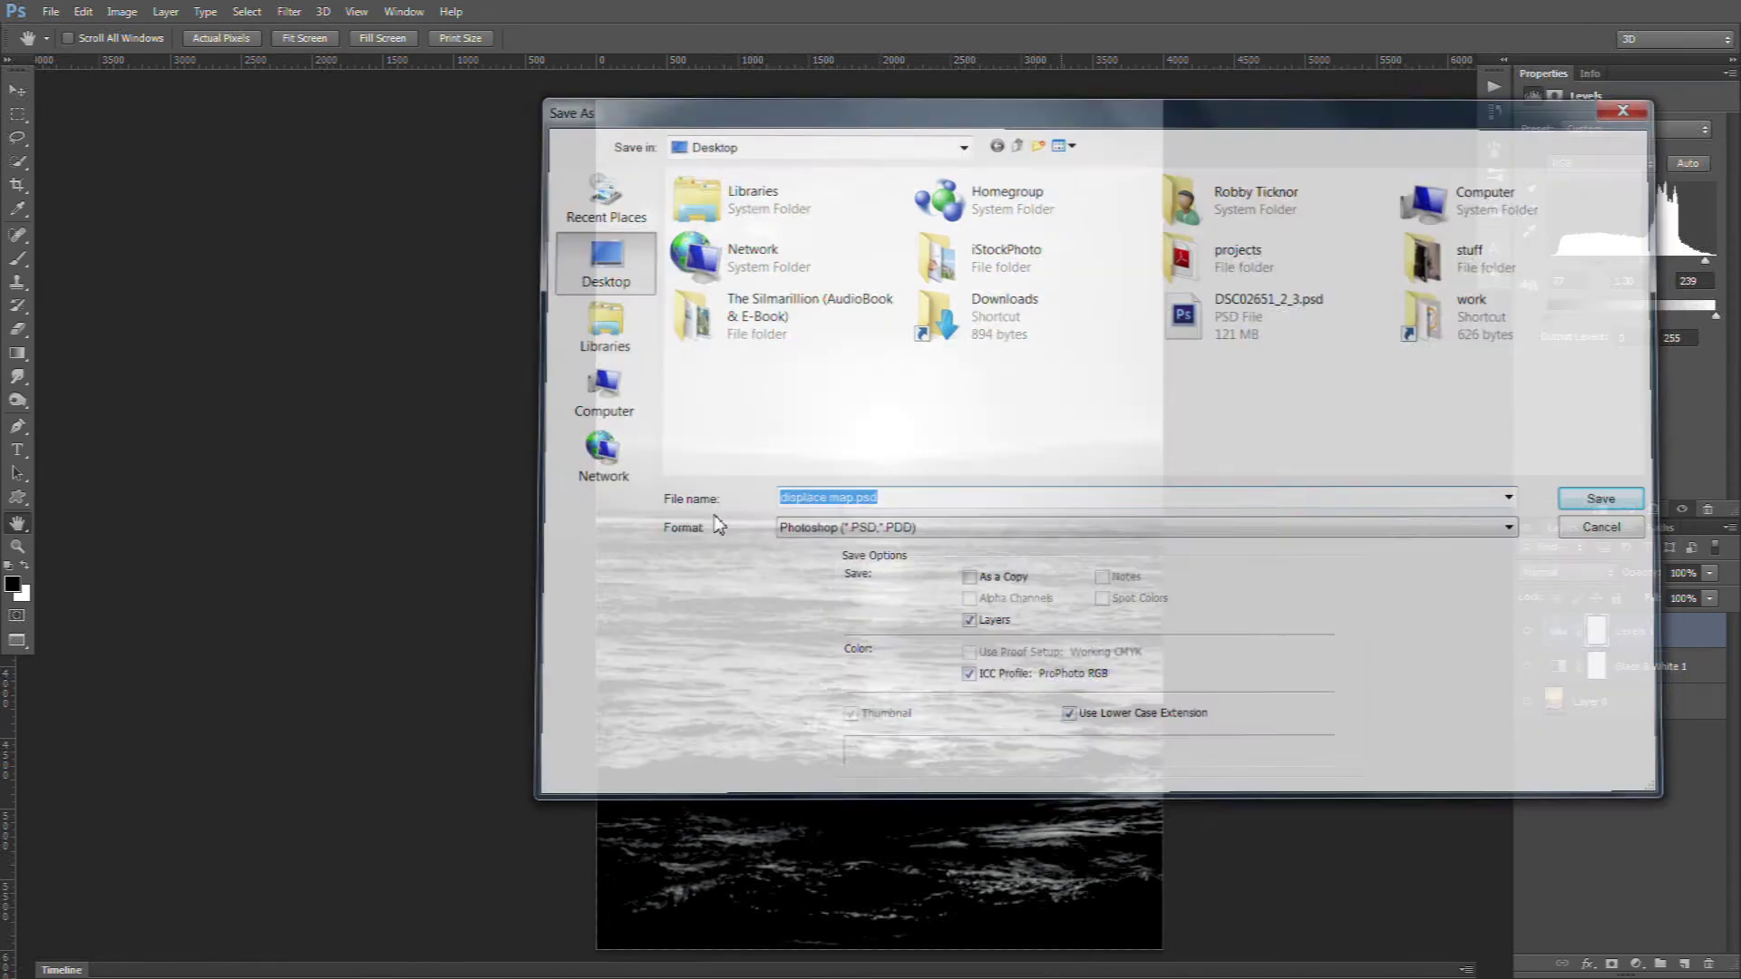
# Return to the sunset document and stamp all visible layers into a new top Layer 2
pyautogui.click(404, 10)
pyautogui.click(487, 776)
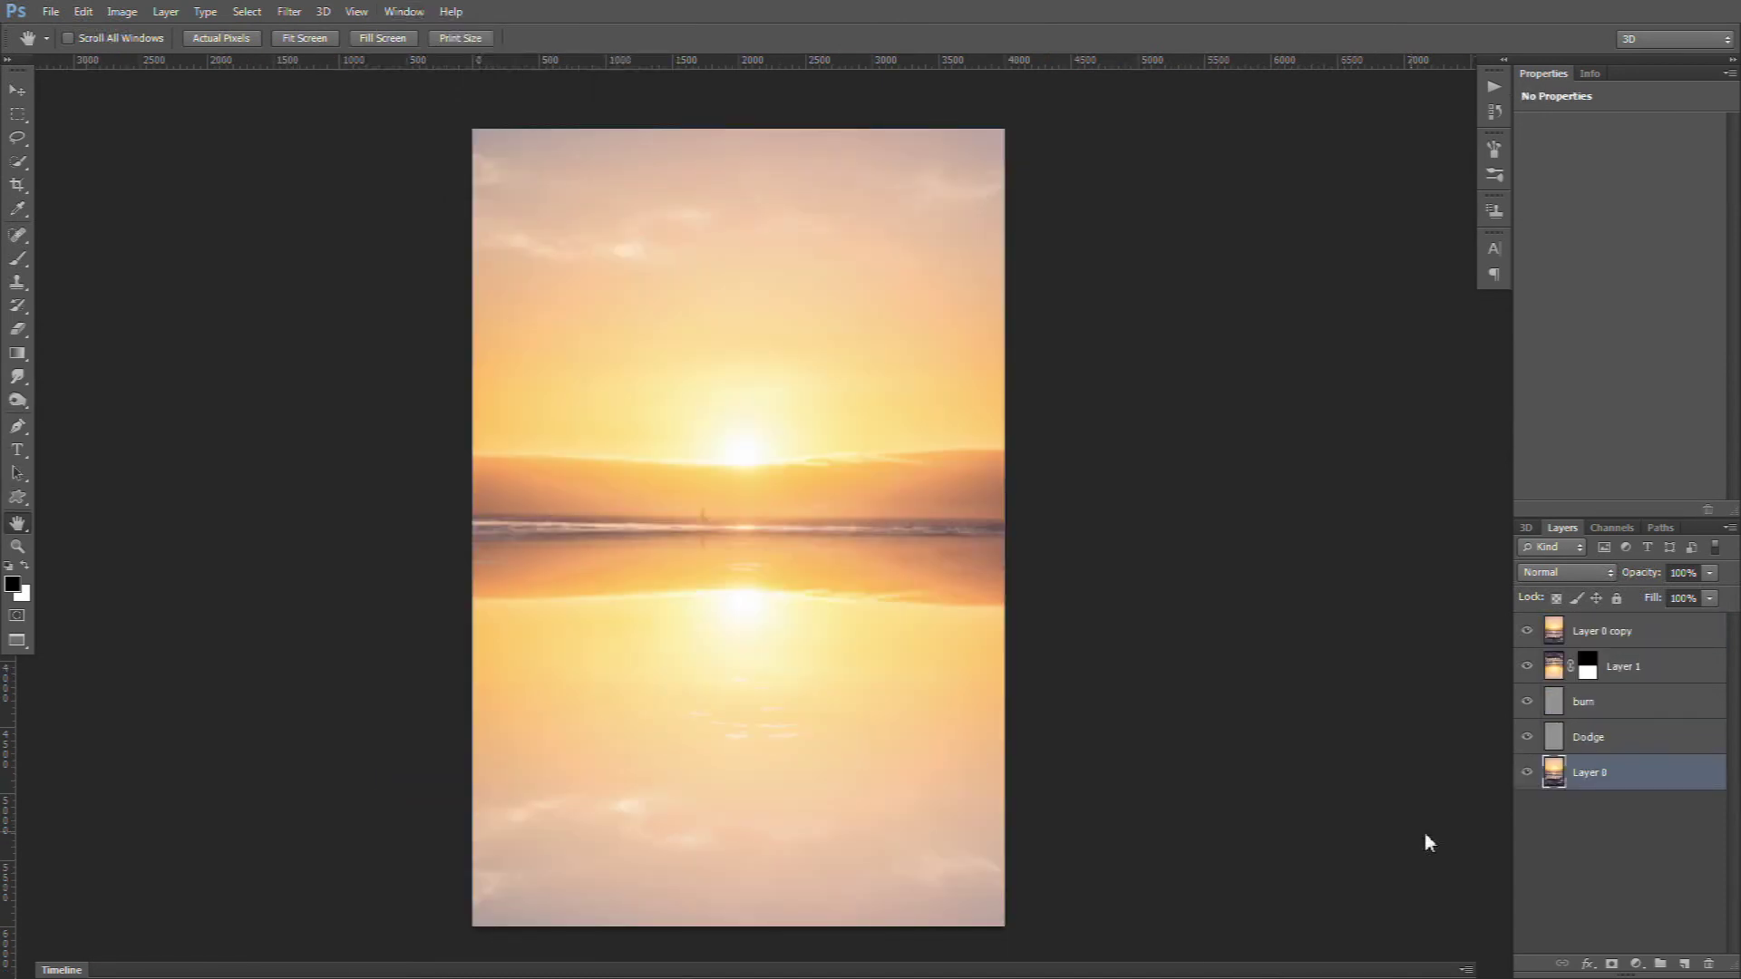
pyautogui.click(1615, 631)
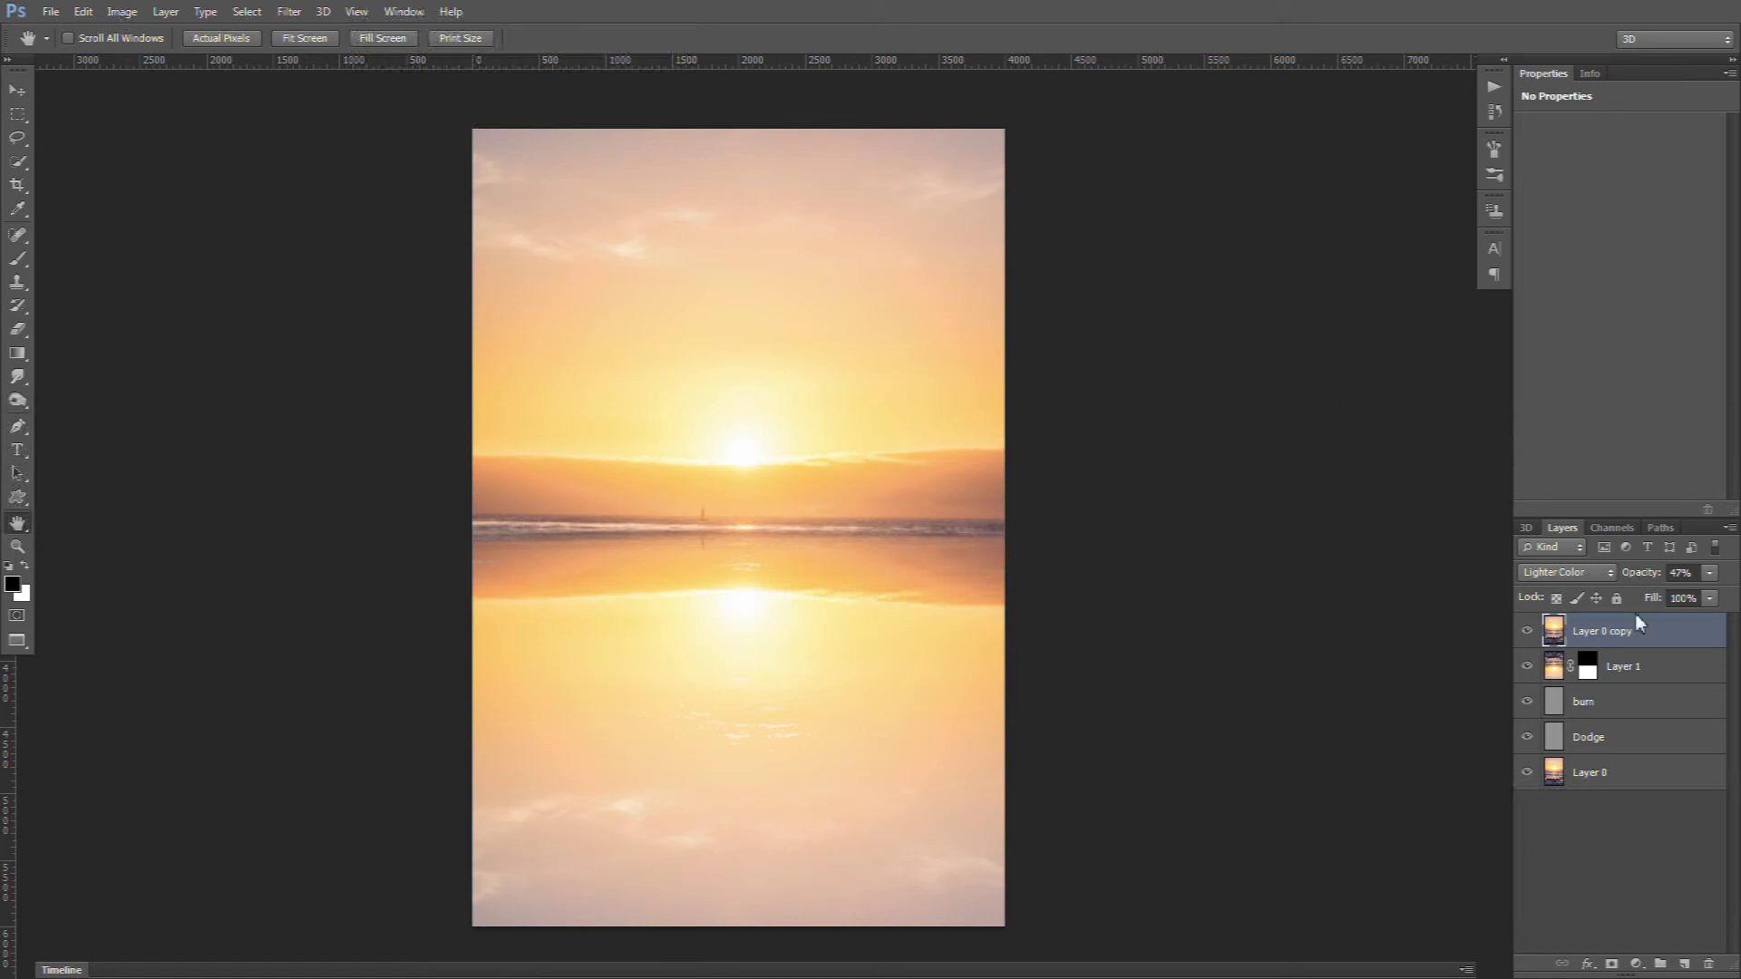
pyautogui.hotkey('ctrl', 'shift', 'alt', 'e')
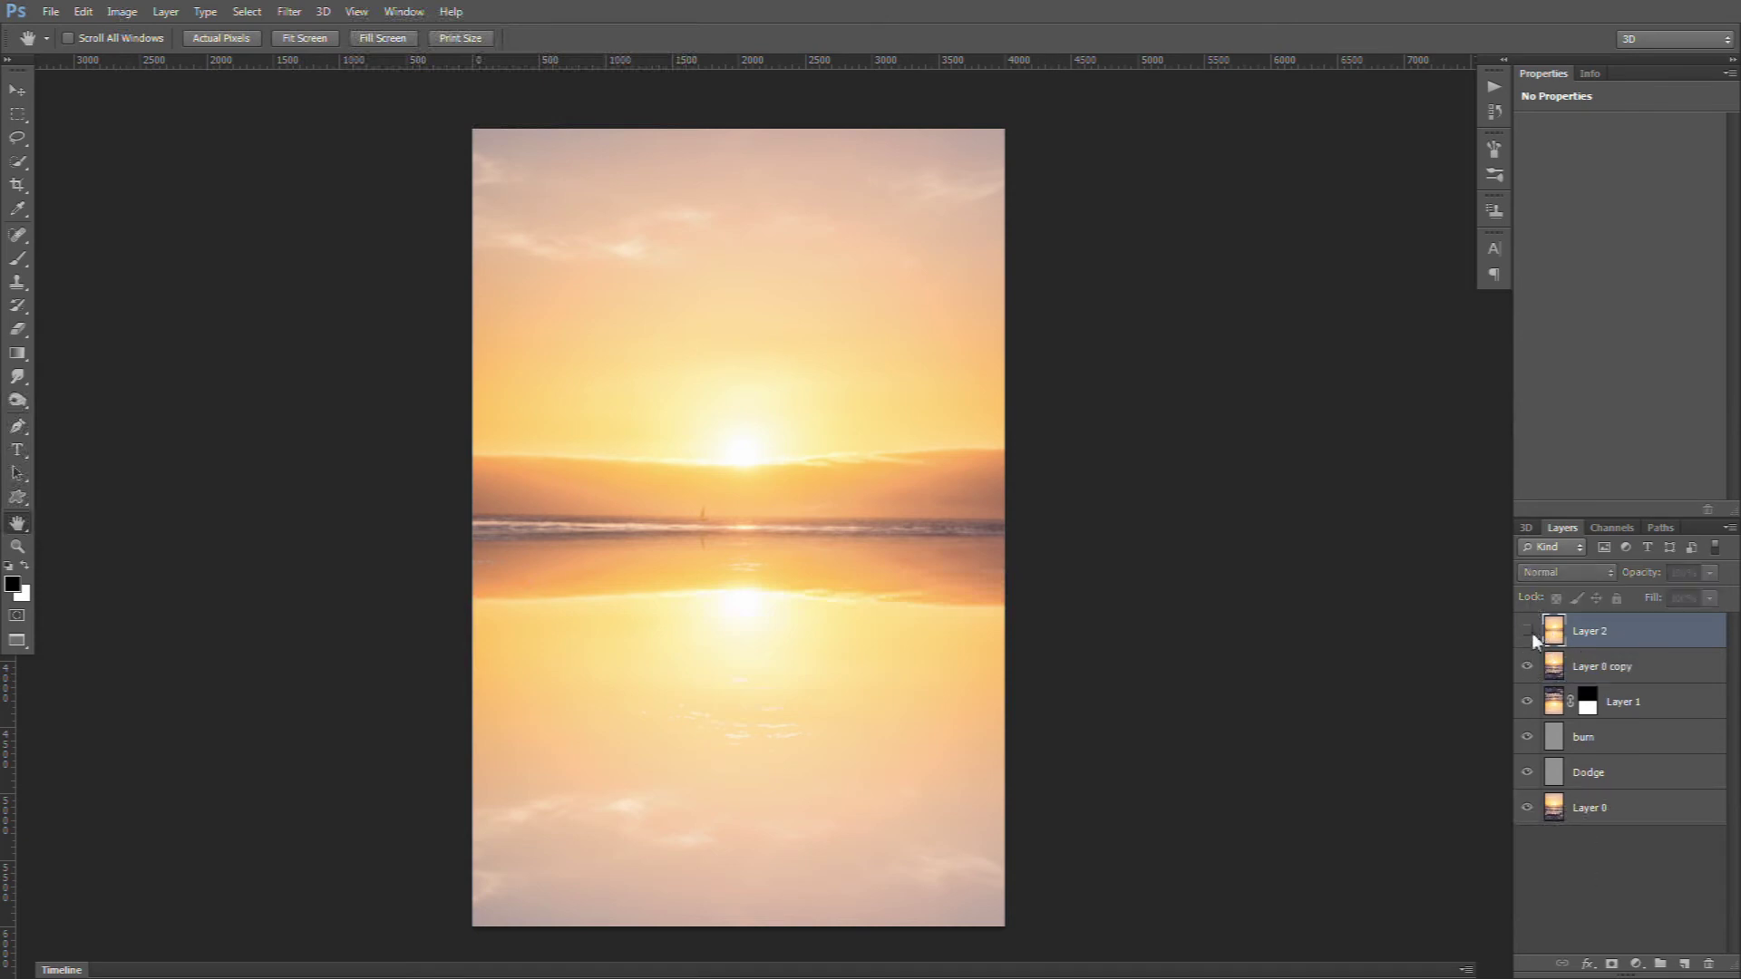
# Save the current document
pyautogui.click(288, 11)
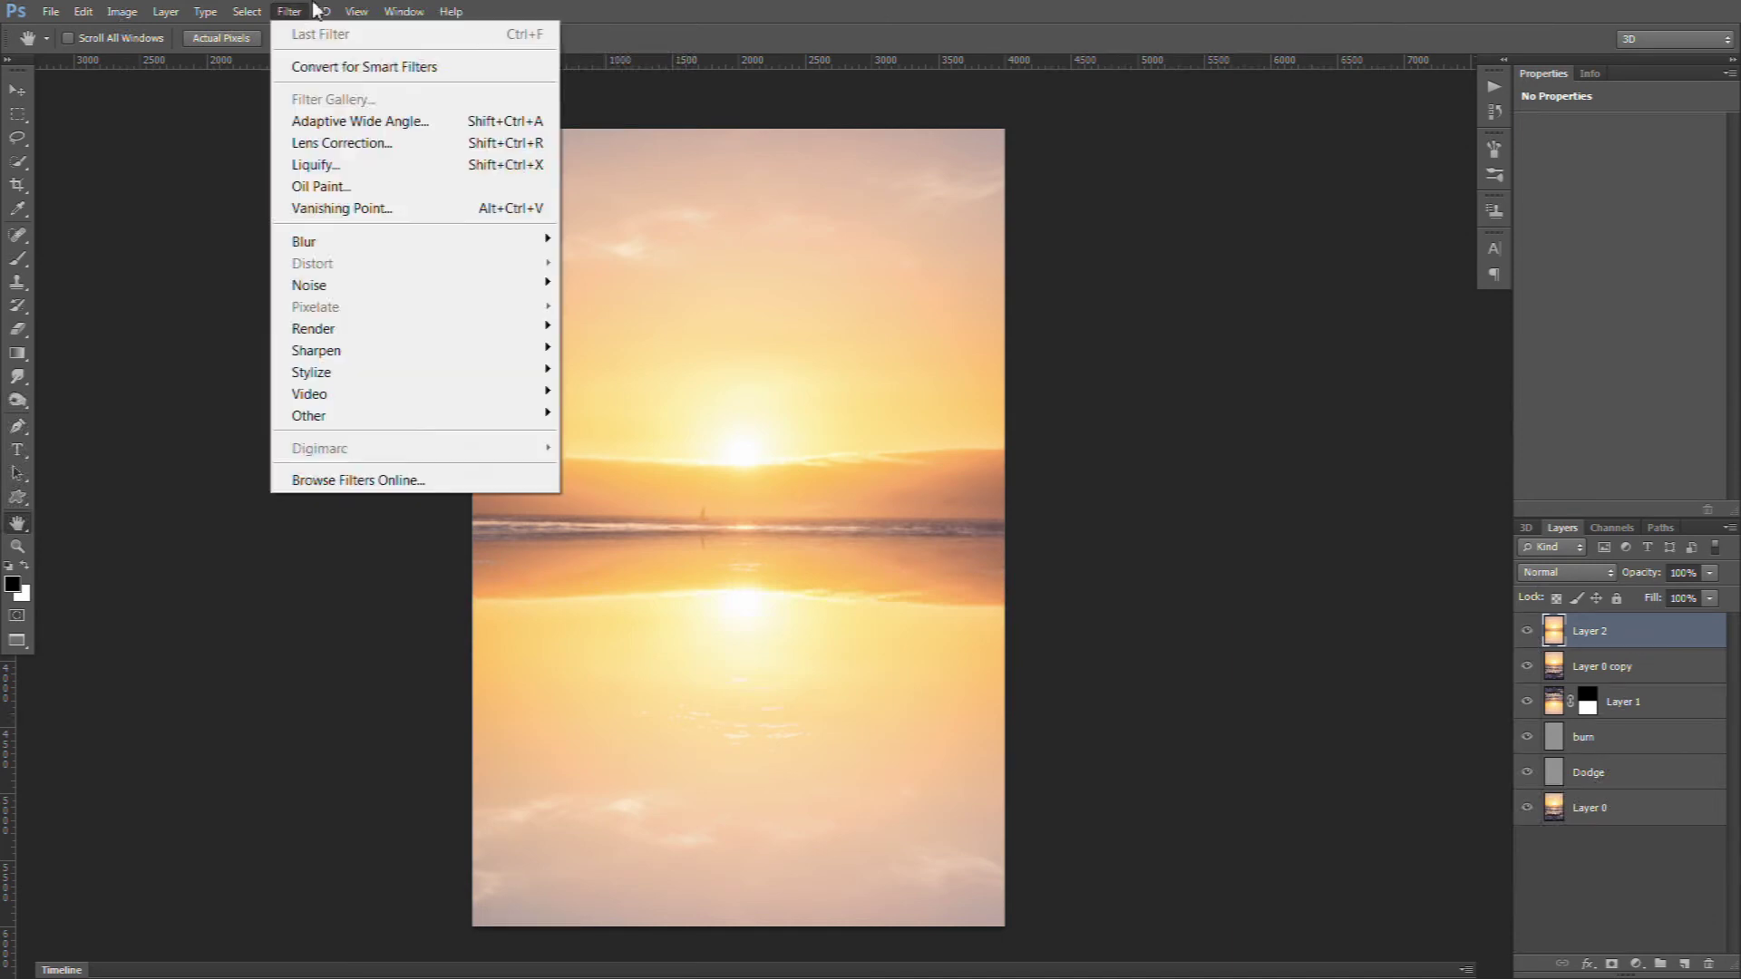
pyautogui.press('Escape')
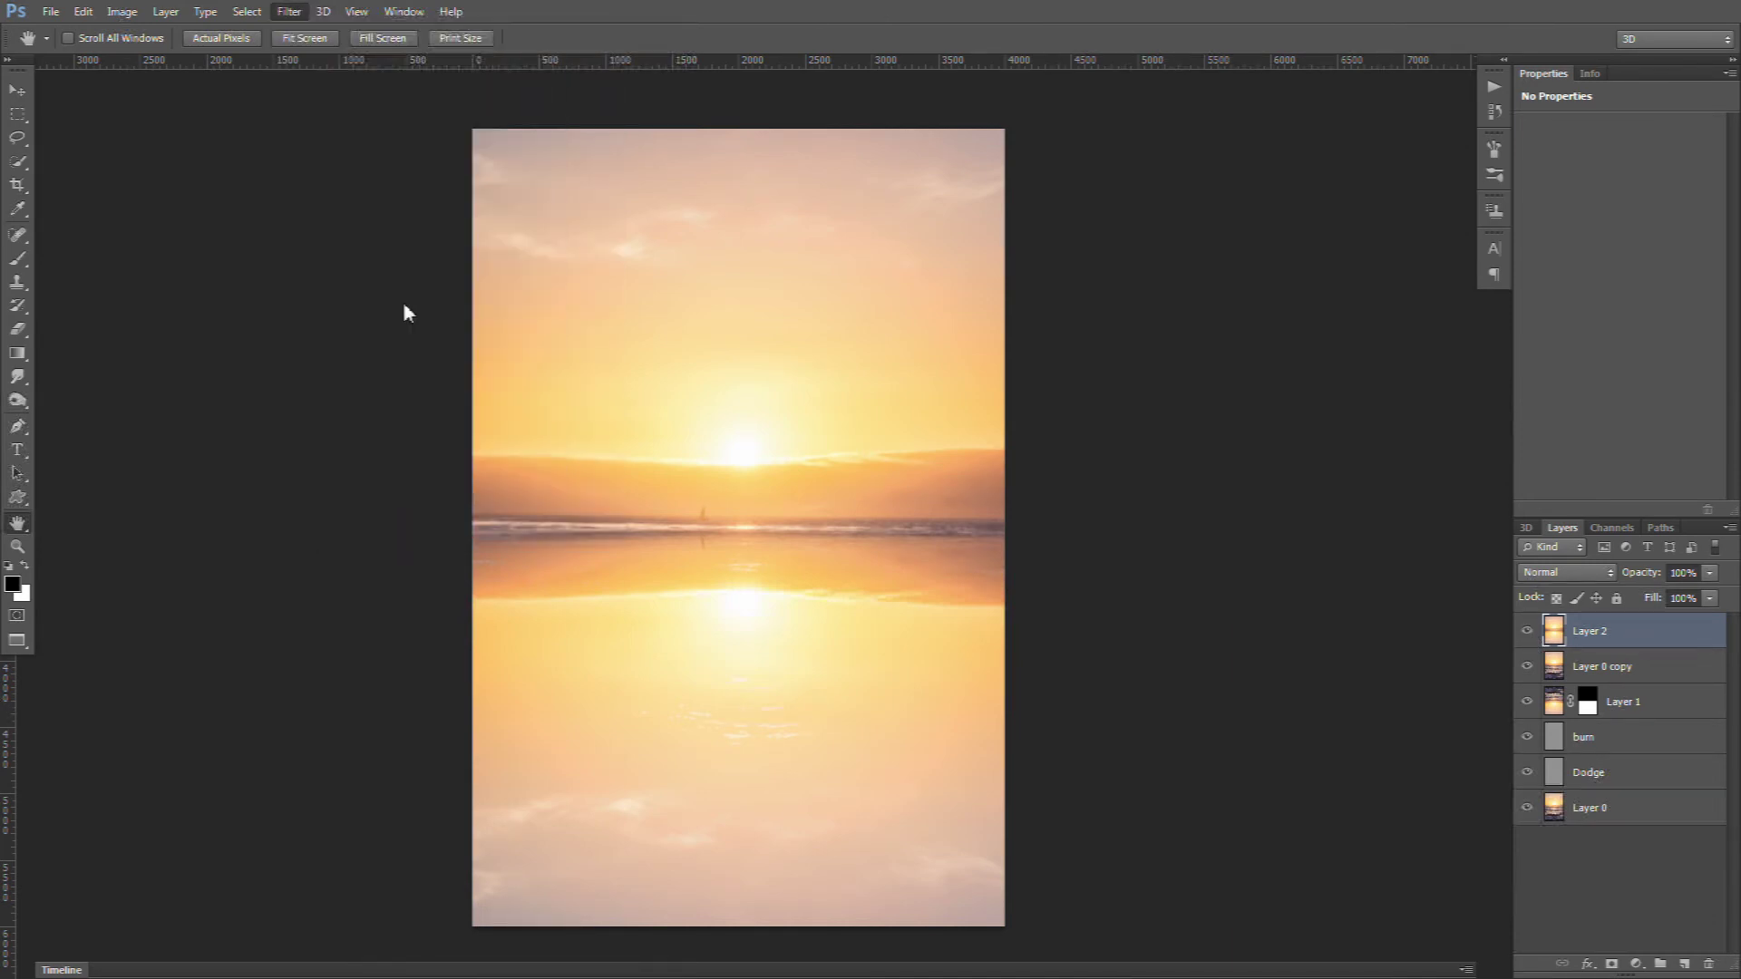
pyautogui.press('Escape')
pyautogui.hotkey('ctrl', 's')
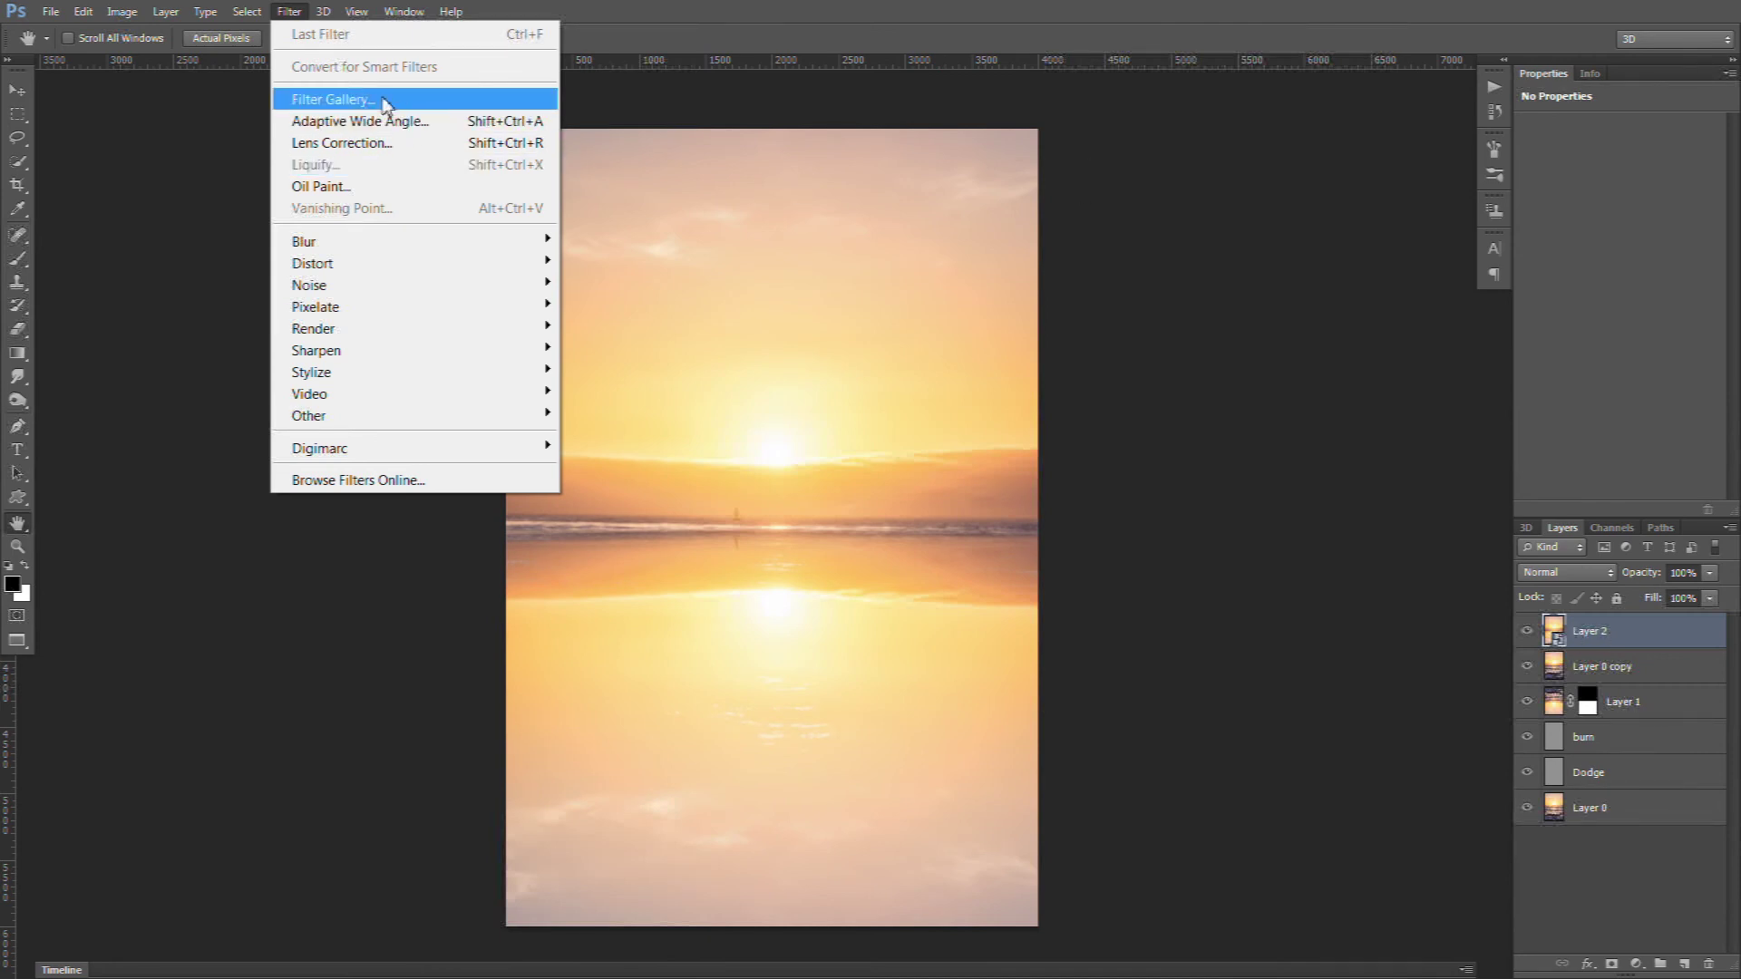
# Displace Layer 2 with vertical scale 50 using displace map.psd, then hide it to compare
pyautogui.moveTo(345, 275)
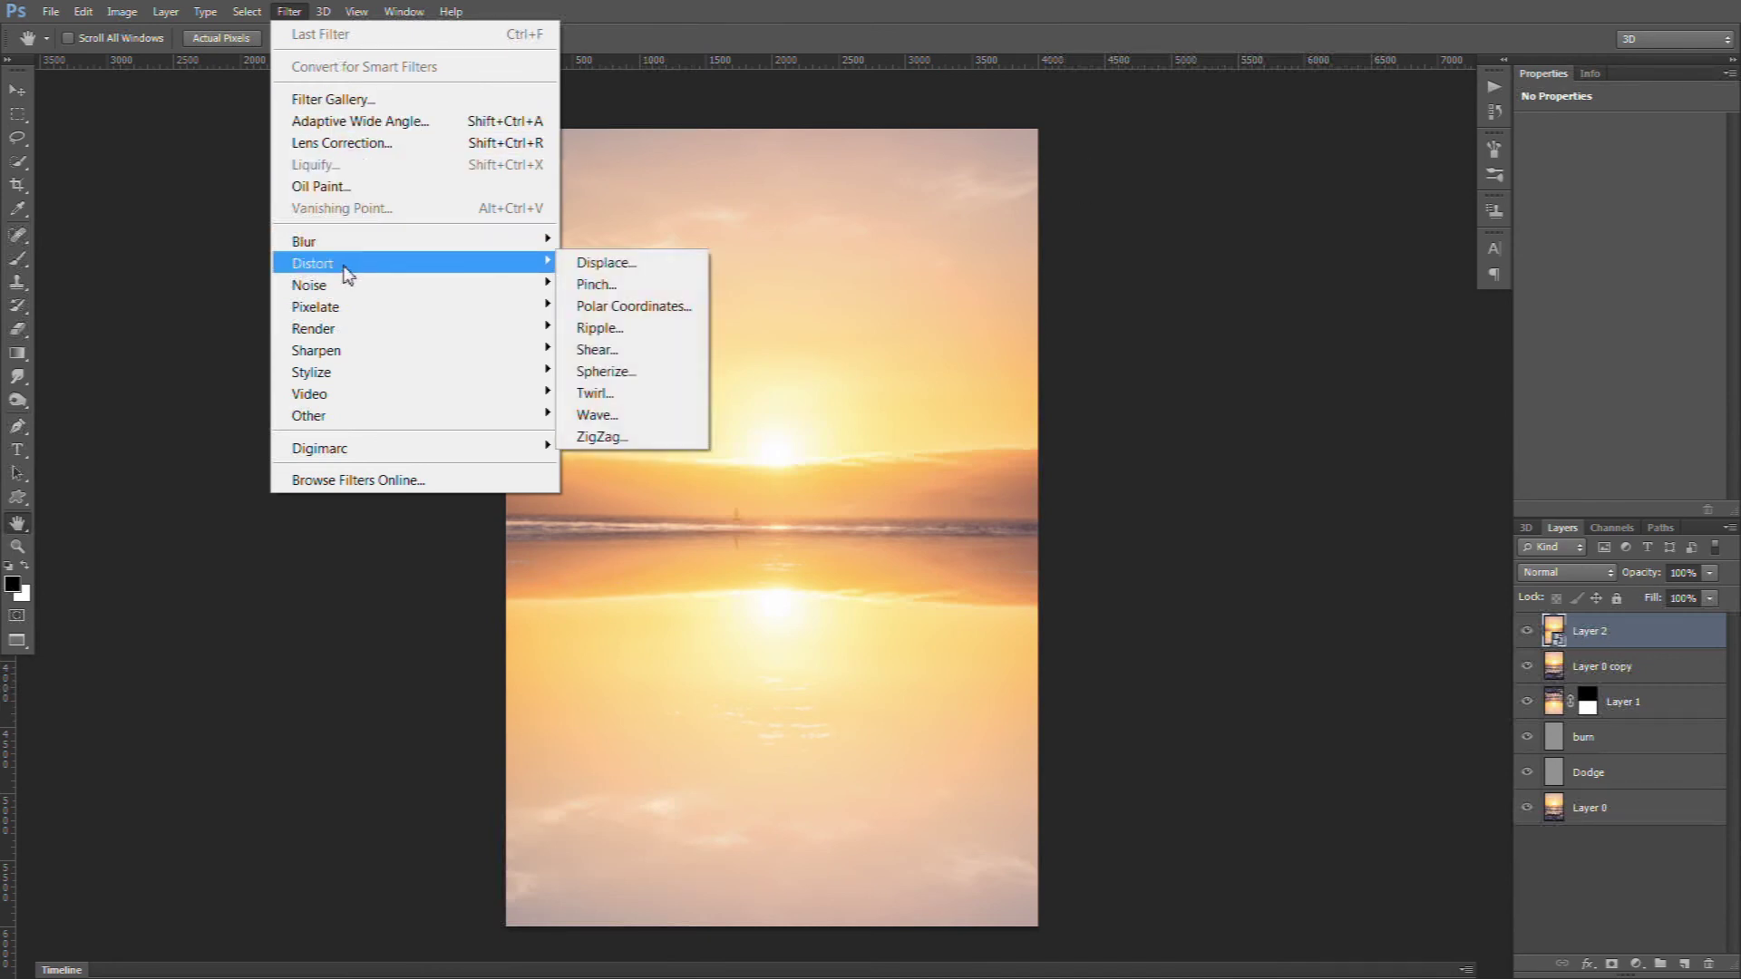
pyautogui.click(634, 263)
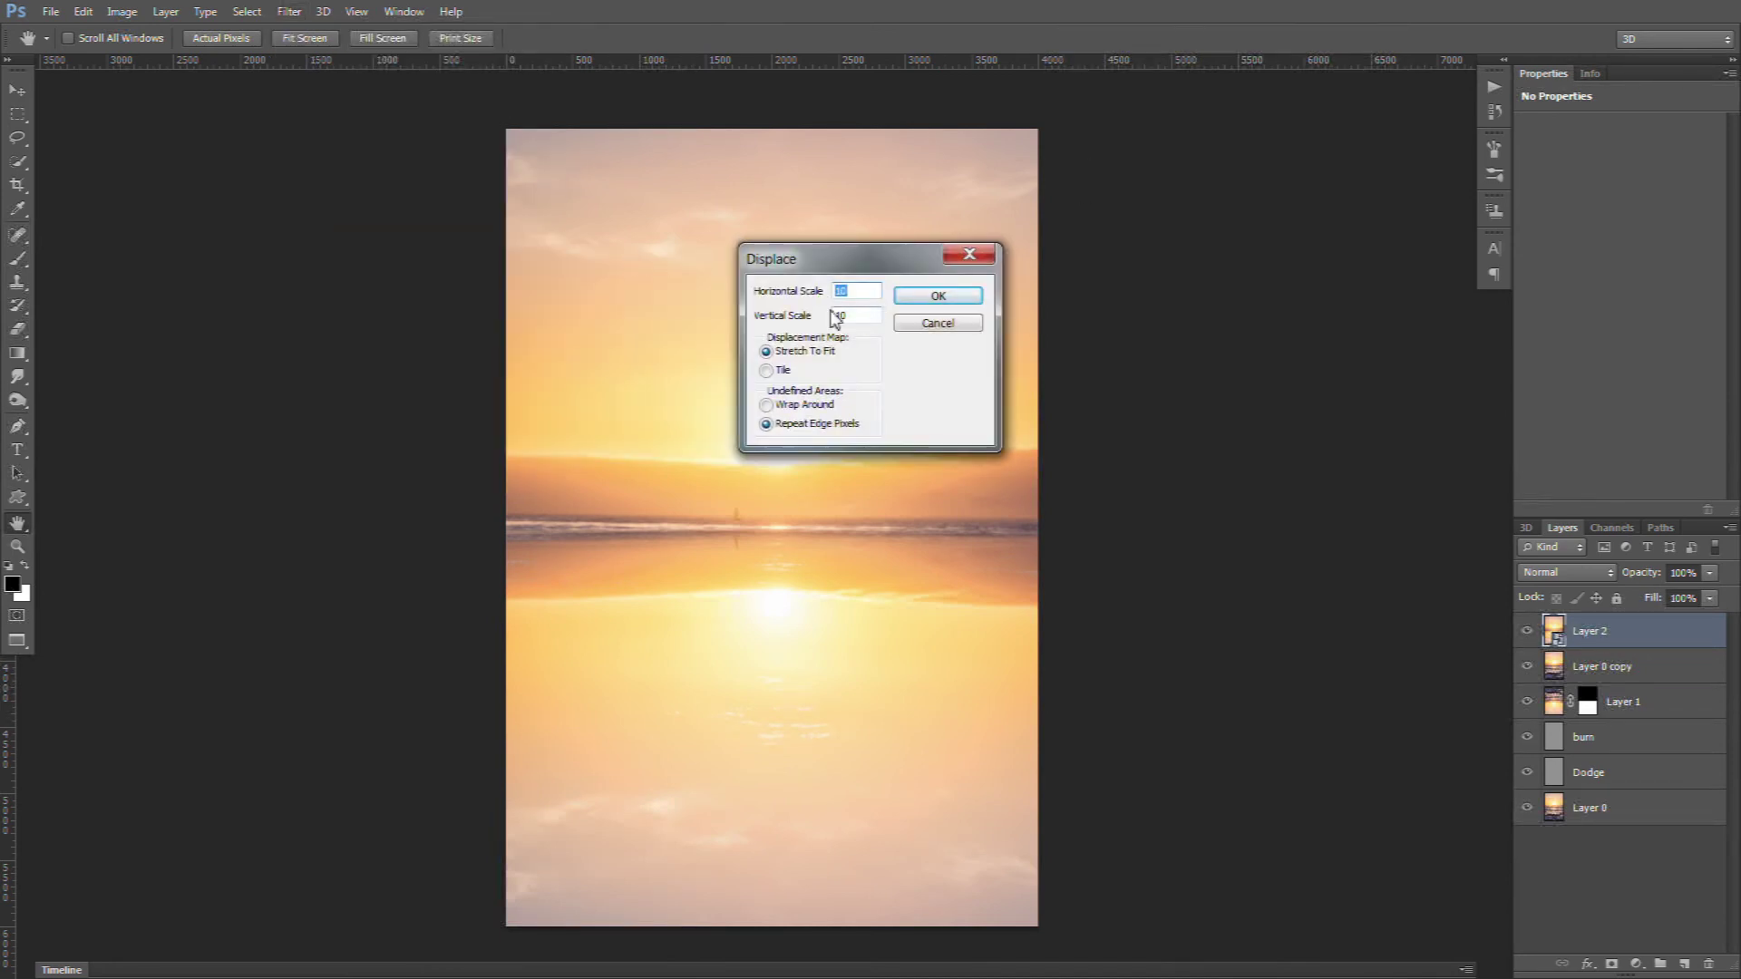
pyautogui.doubleClick(839, 315)
pyautogui.write('50')
pyautogui.click(938, 297)
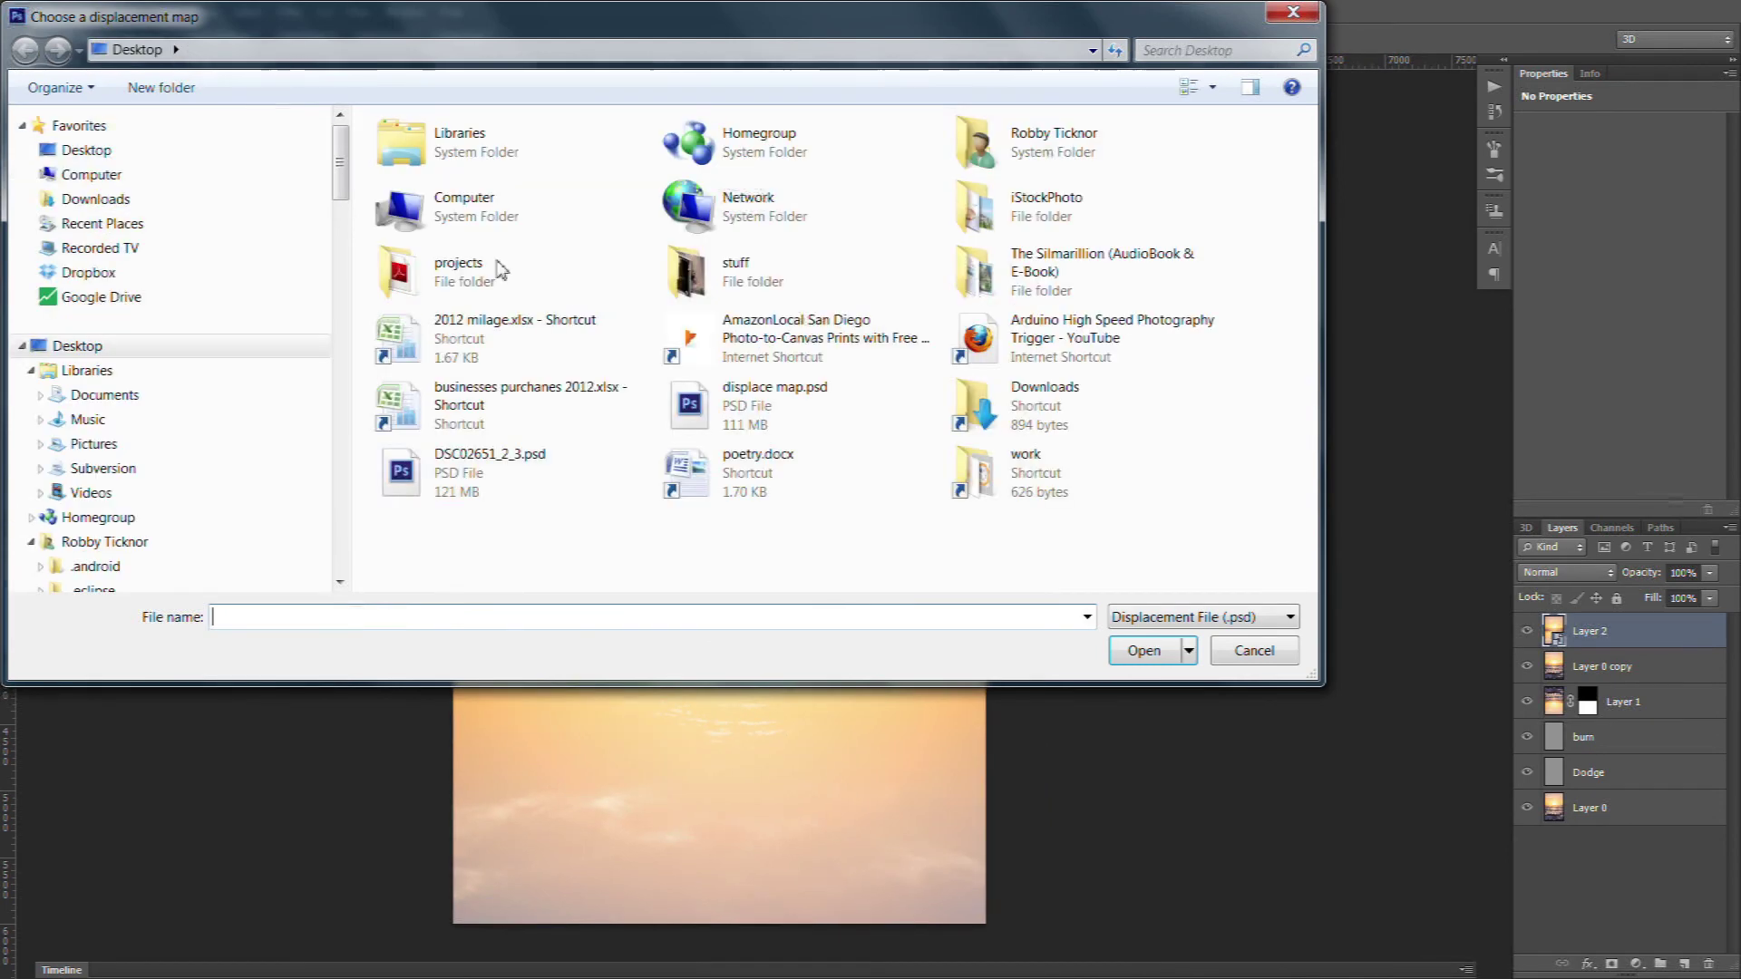
pyautogui.click(760, 409)
pyautogui.doubleClick(760, 410)
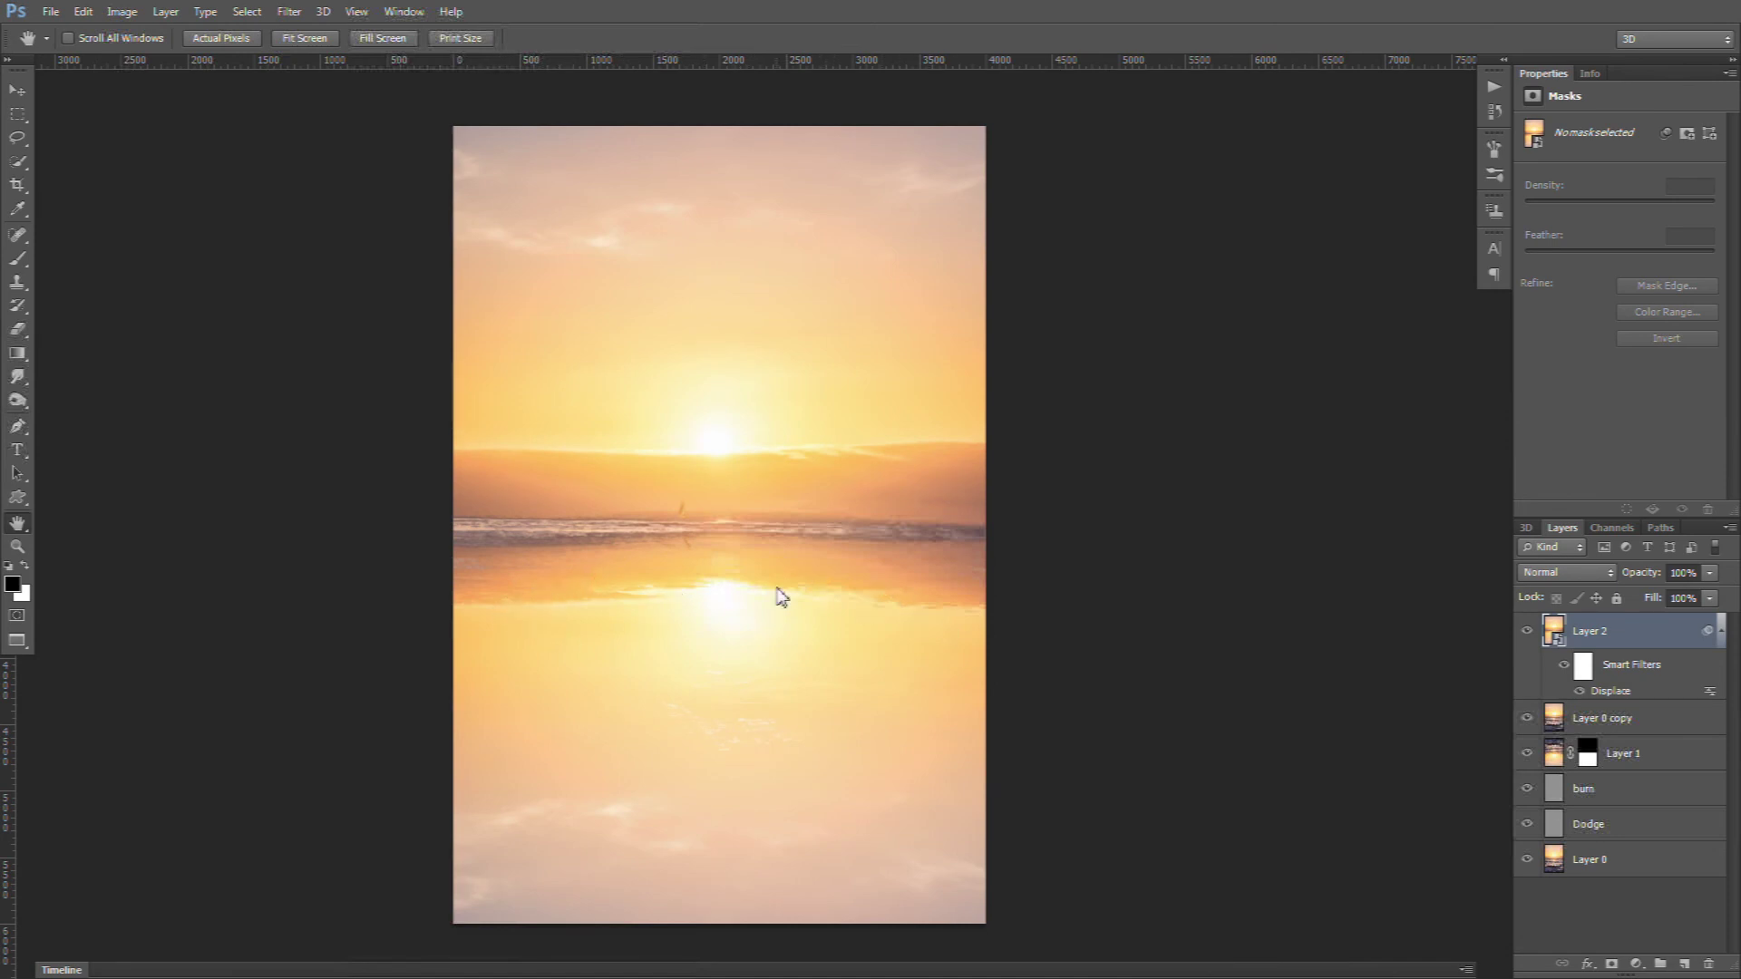
pyautogui.click(1527, 631)
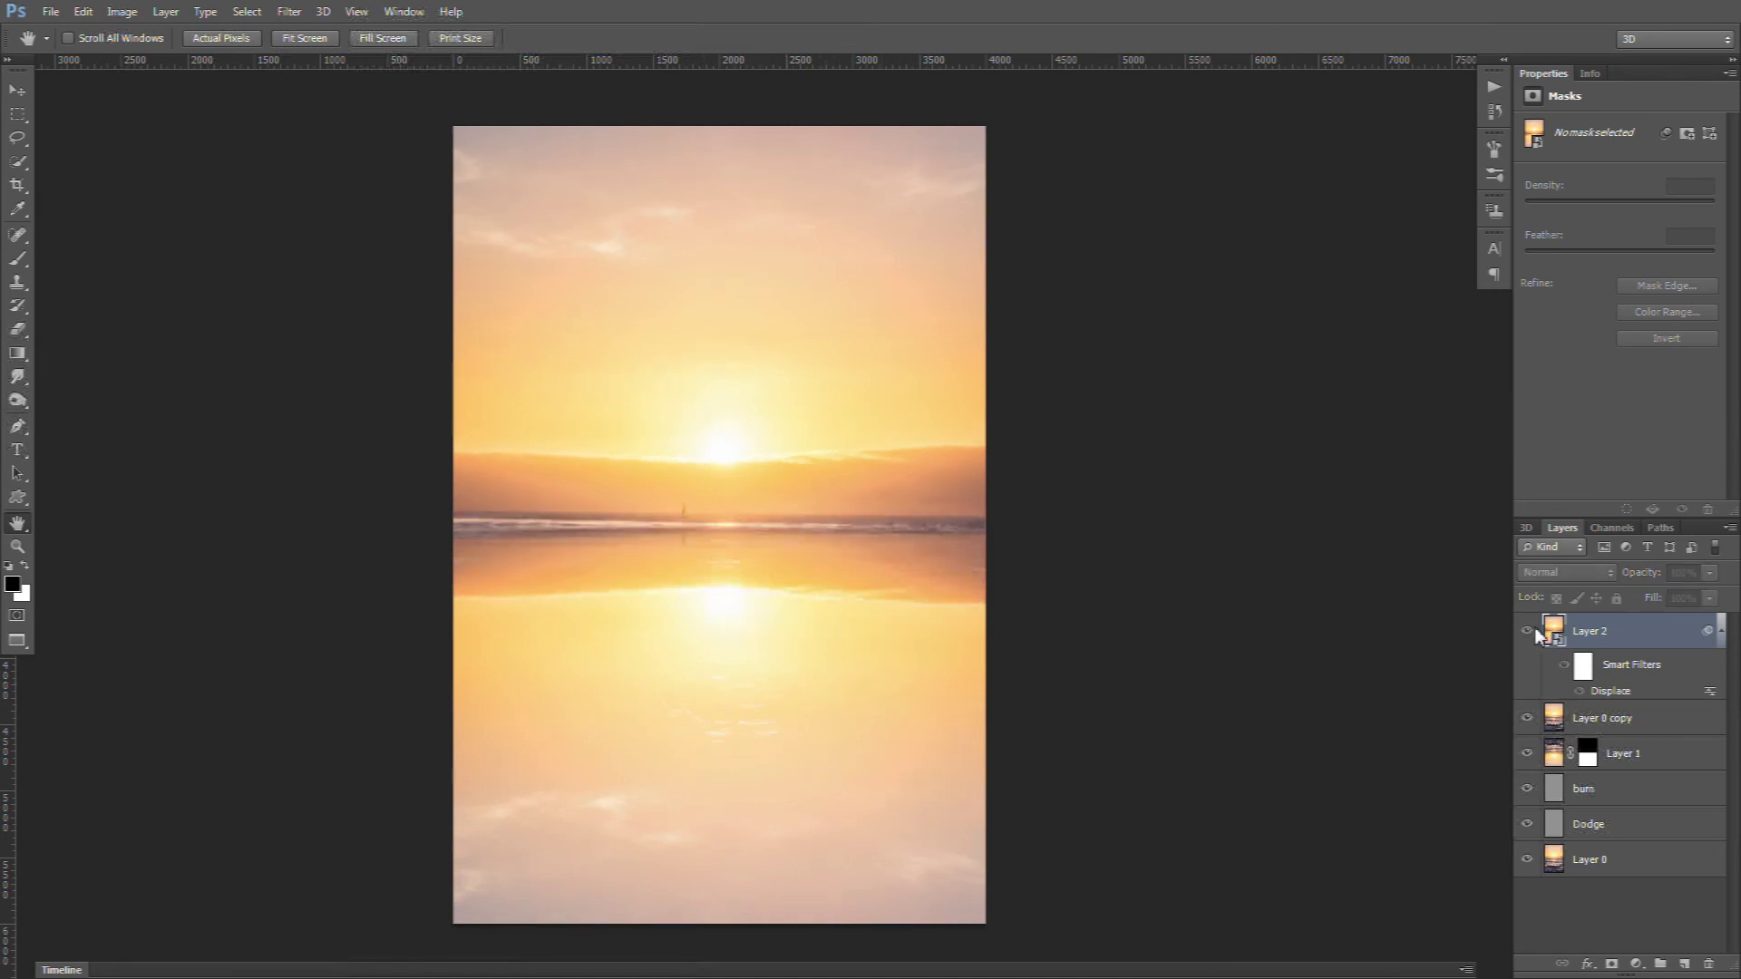
# Mask Layer 2 with a short gradient across the horizon, then zoom in on the sun's reflection
pyautogui.click(1527, 631)
pyautogui.click(1527, 631)
pyautogui.press('g')
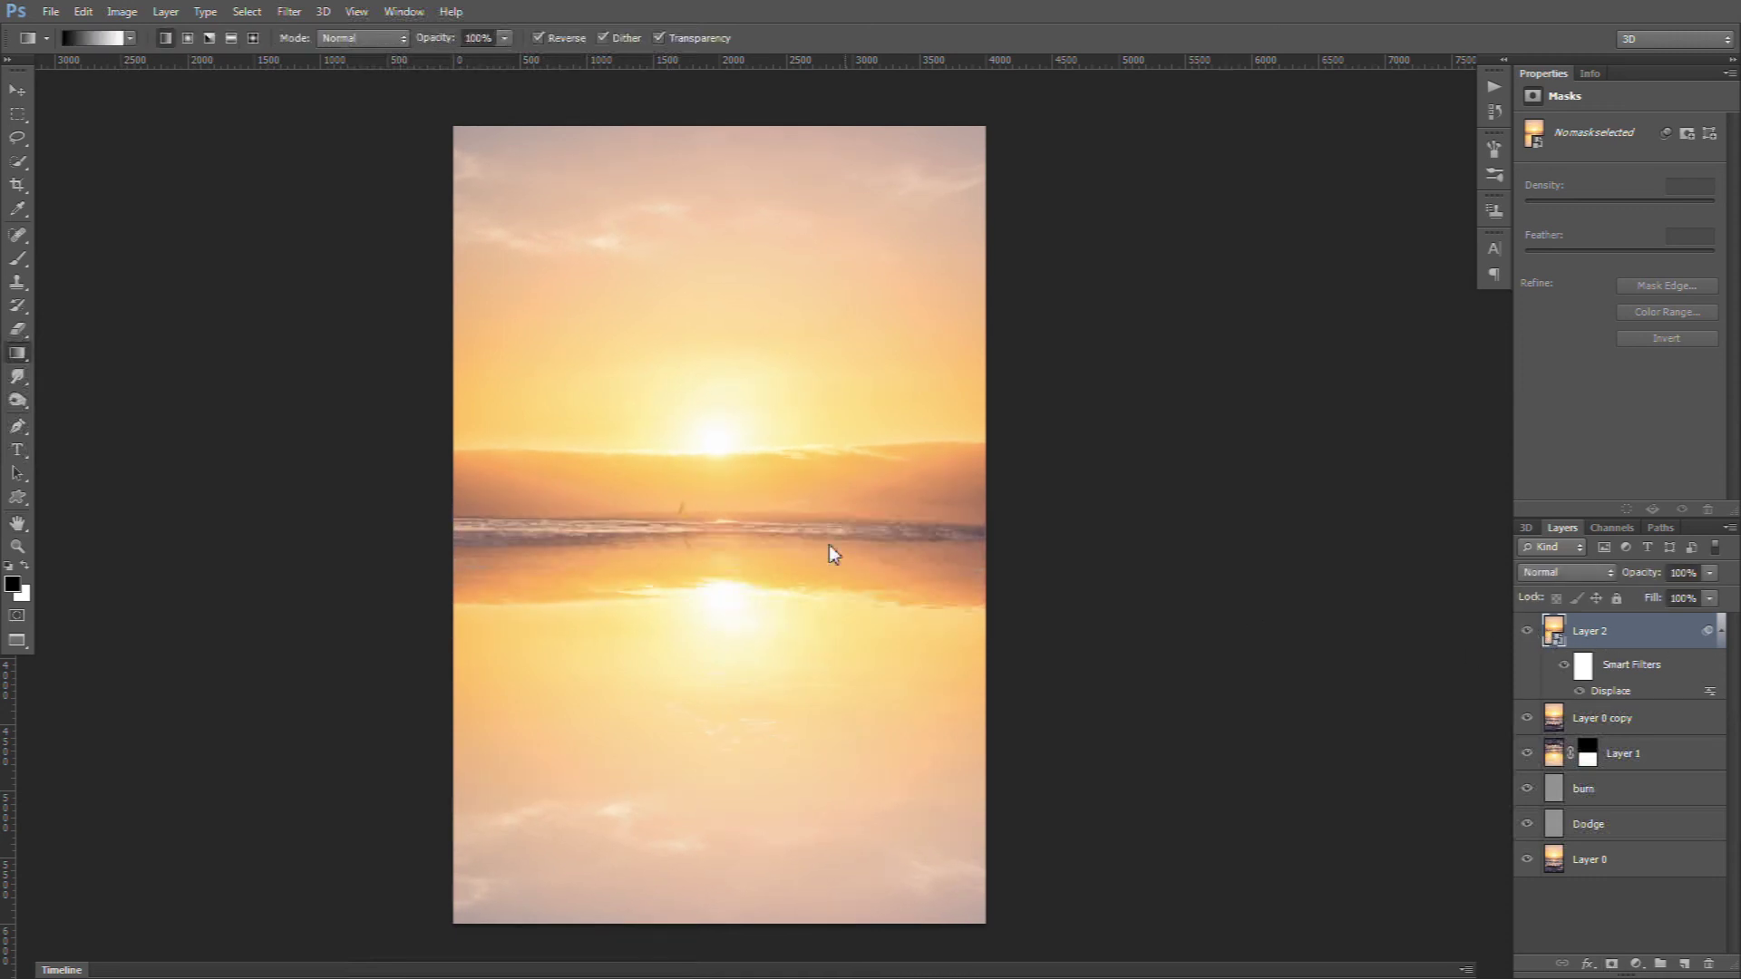
pyautogui.click(1613, 965)
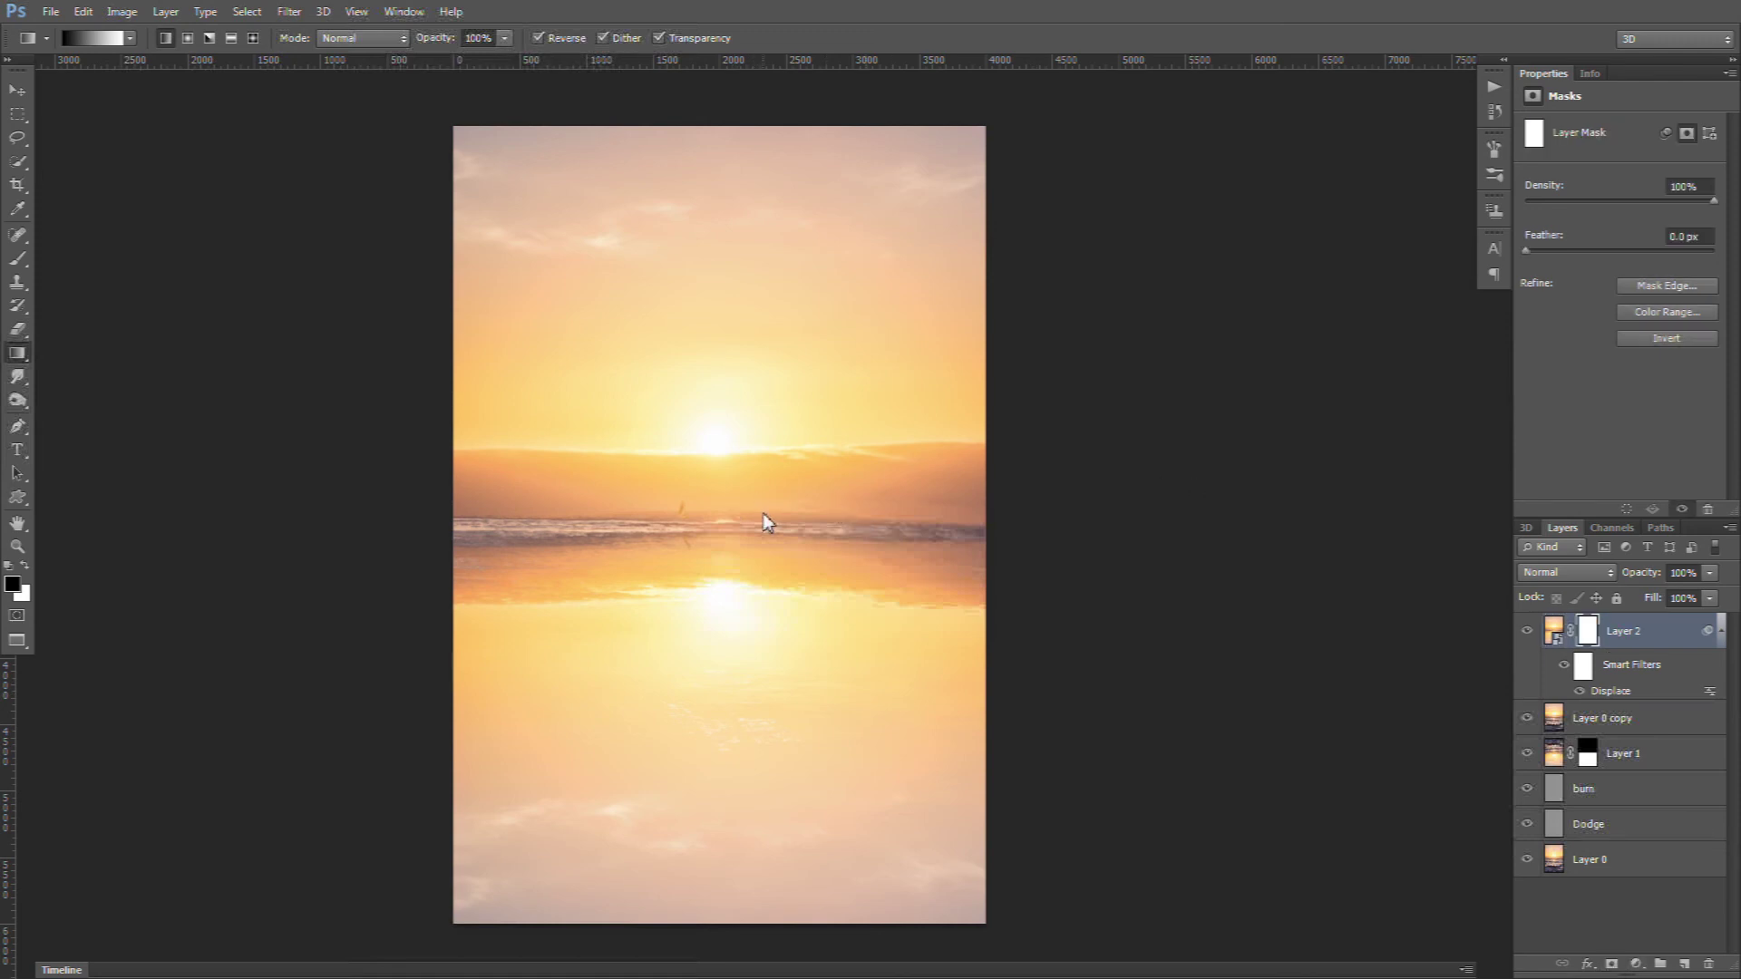
pyautogui.moveTo(710, 548); pyautogui.dragTo(705, 522)
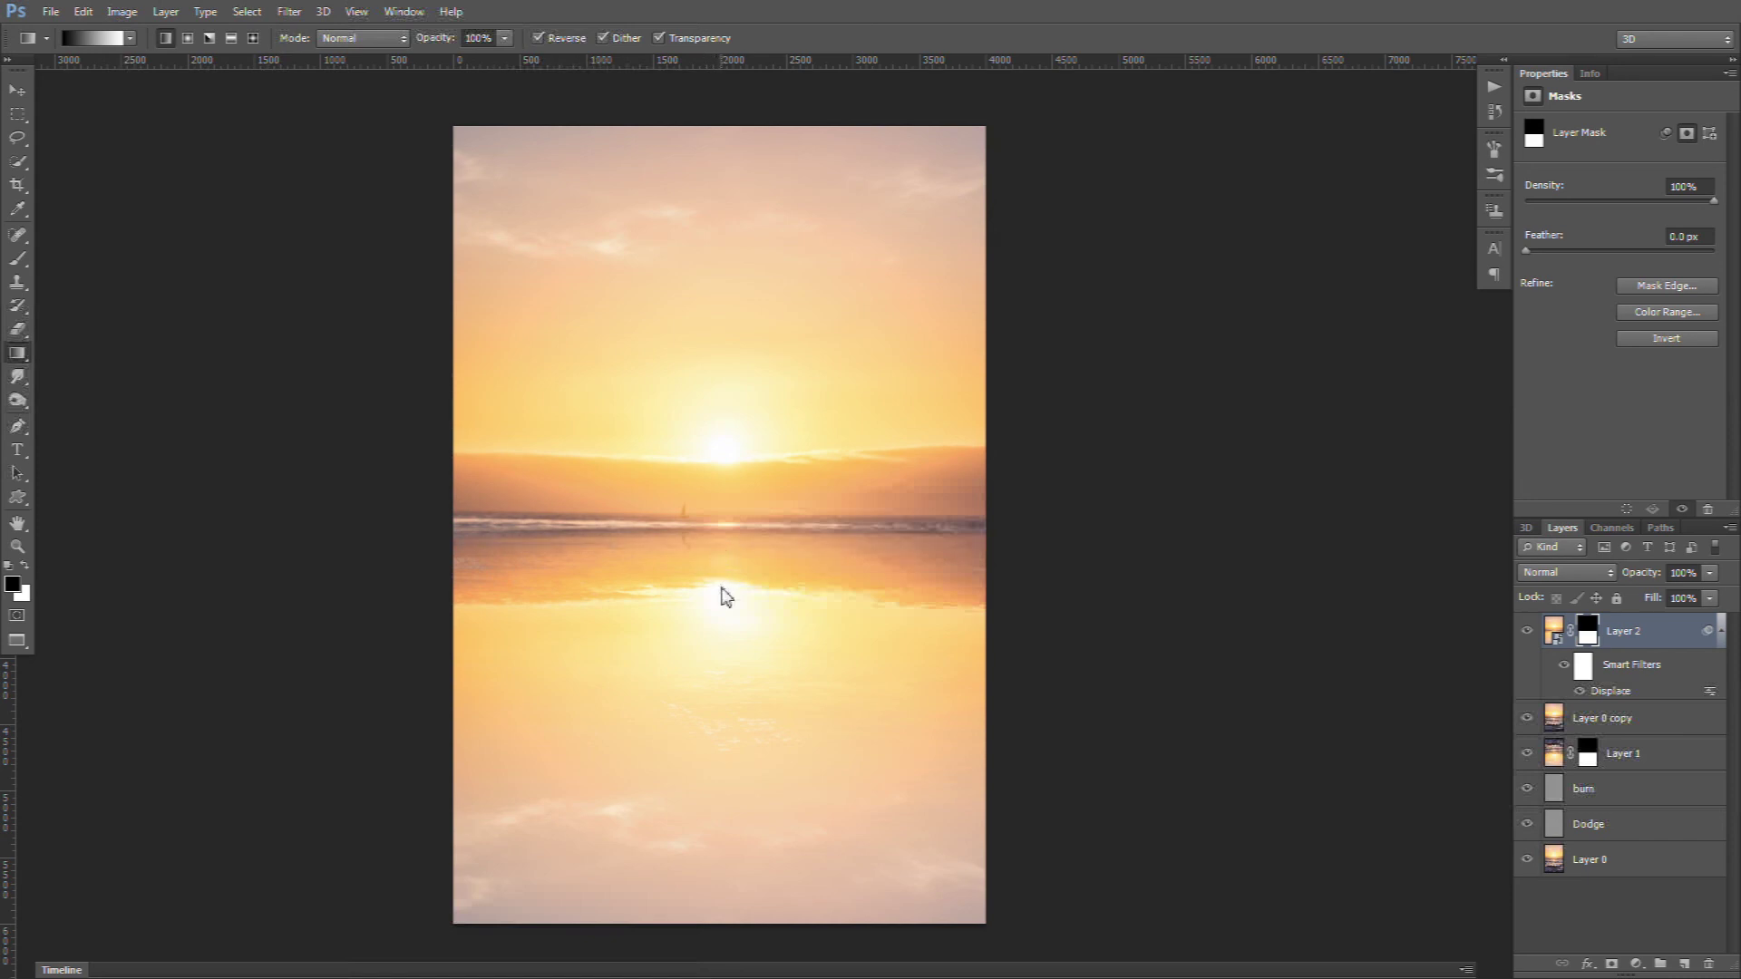
pyautogui.press('z')
pyautogui.click(790, 545)
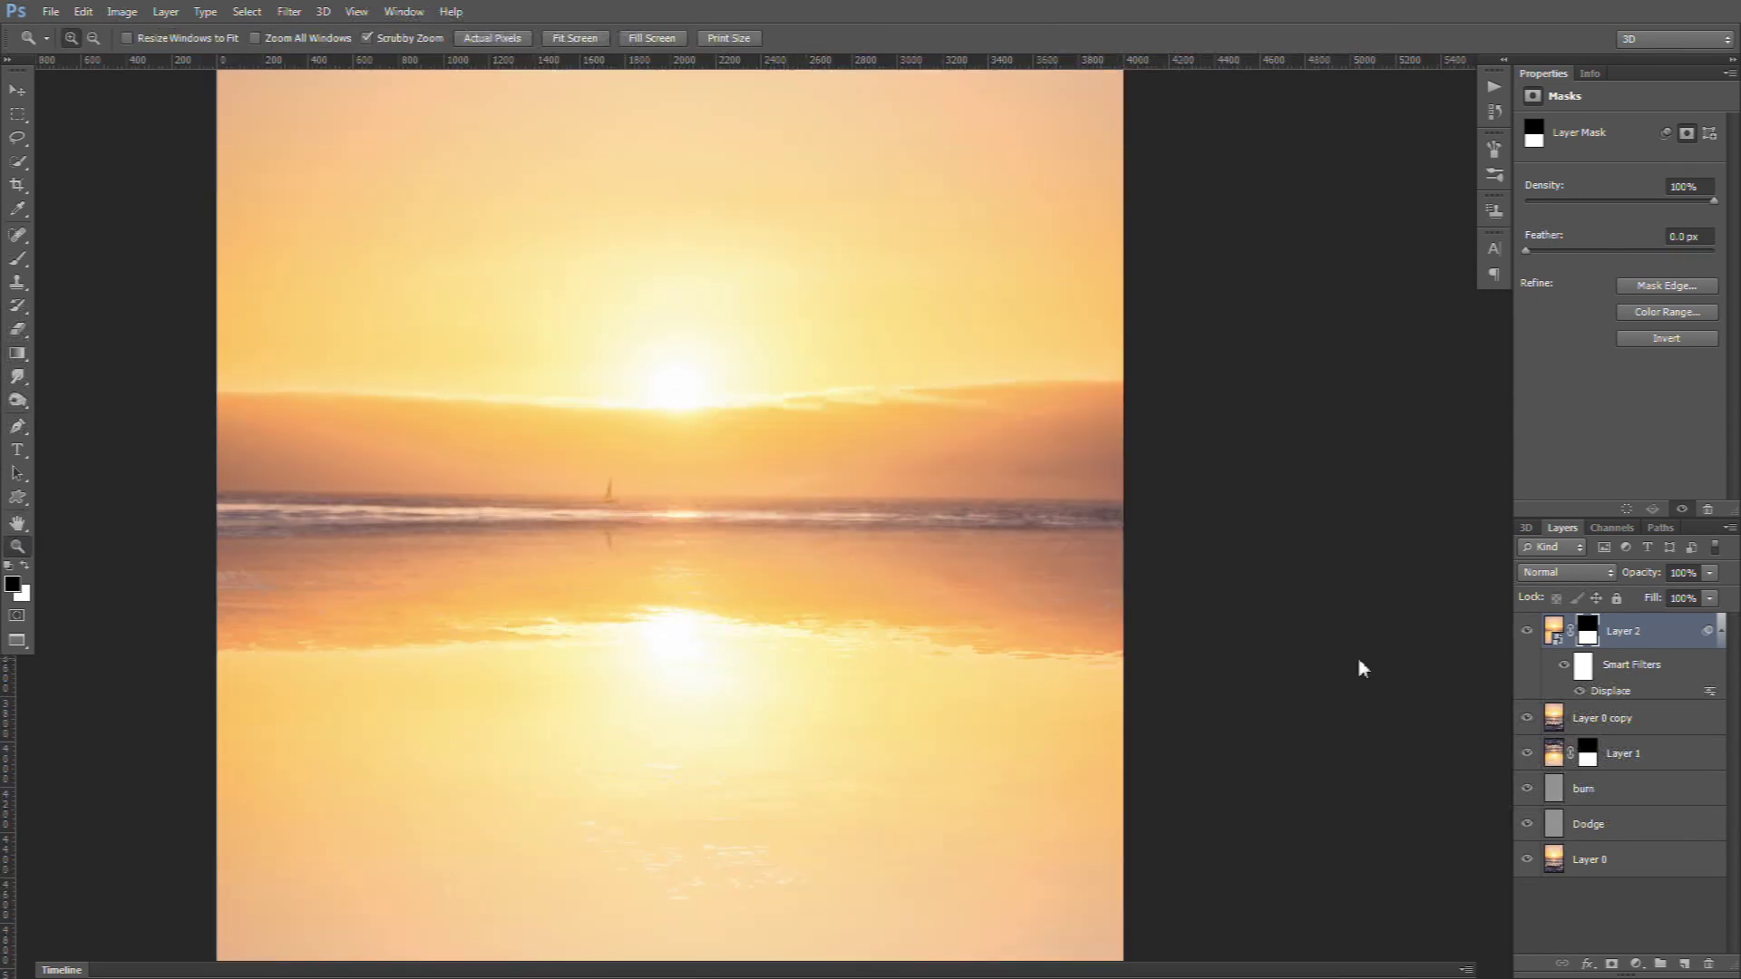
pyautogui.click(1527, 630)
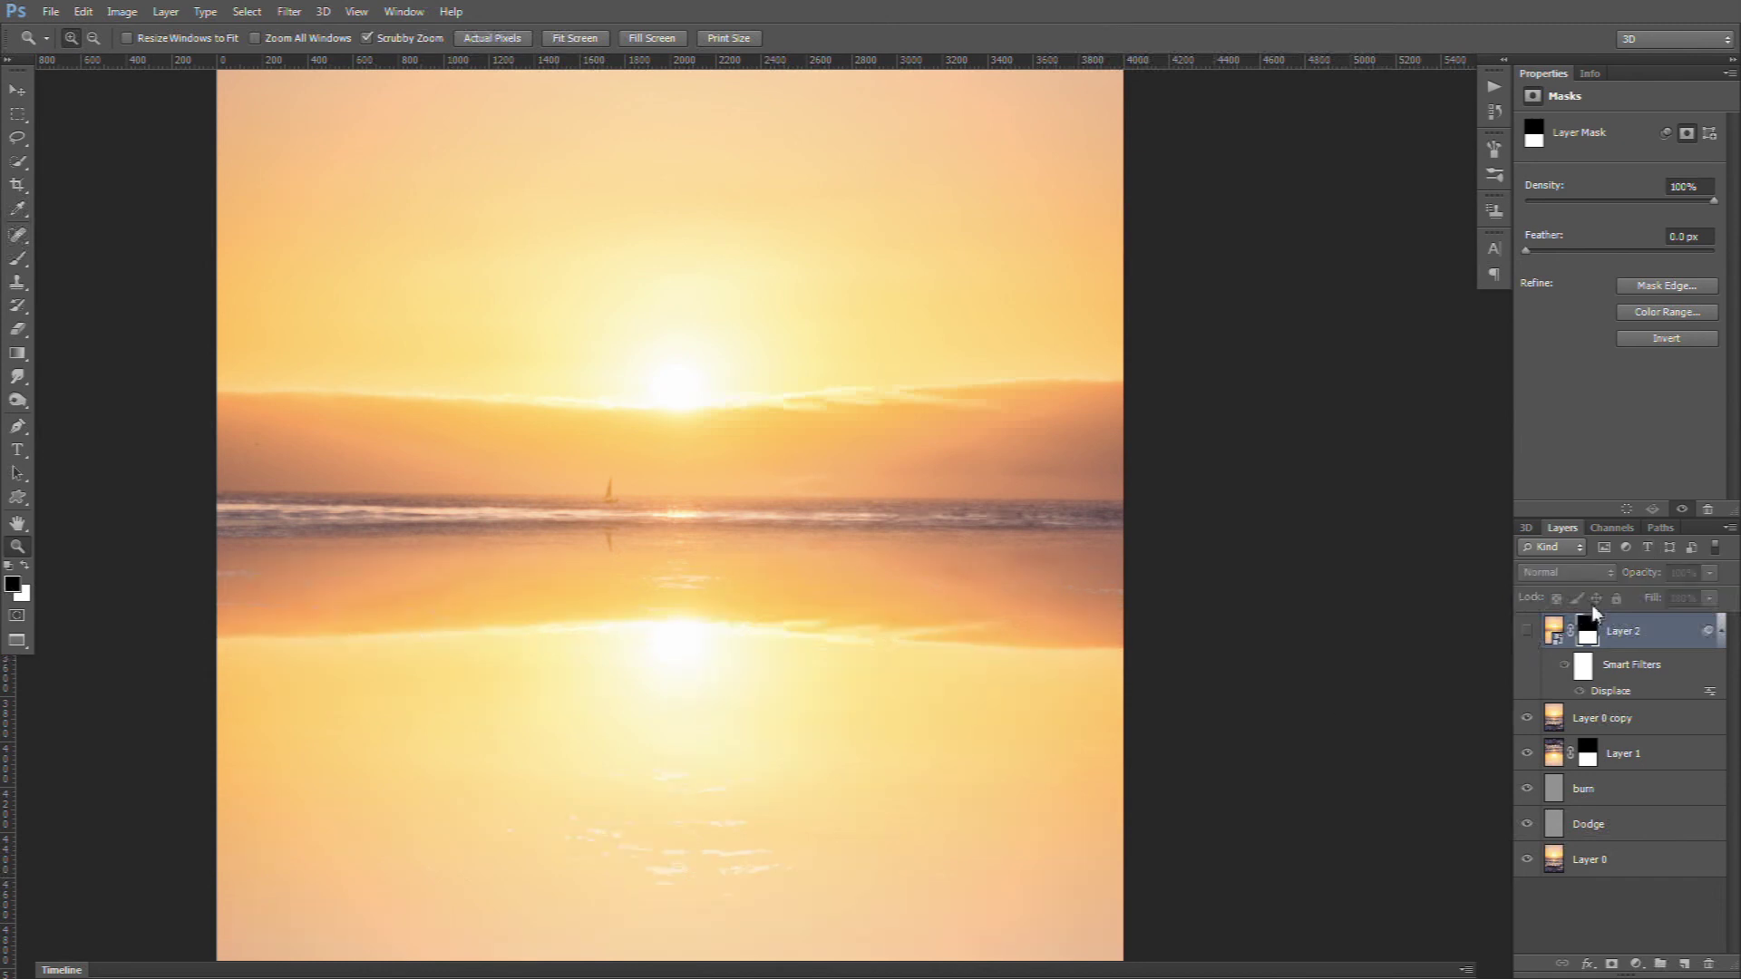
pyautogui.click(1527, 634)
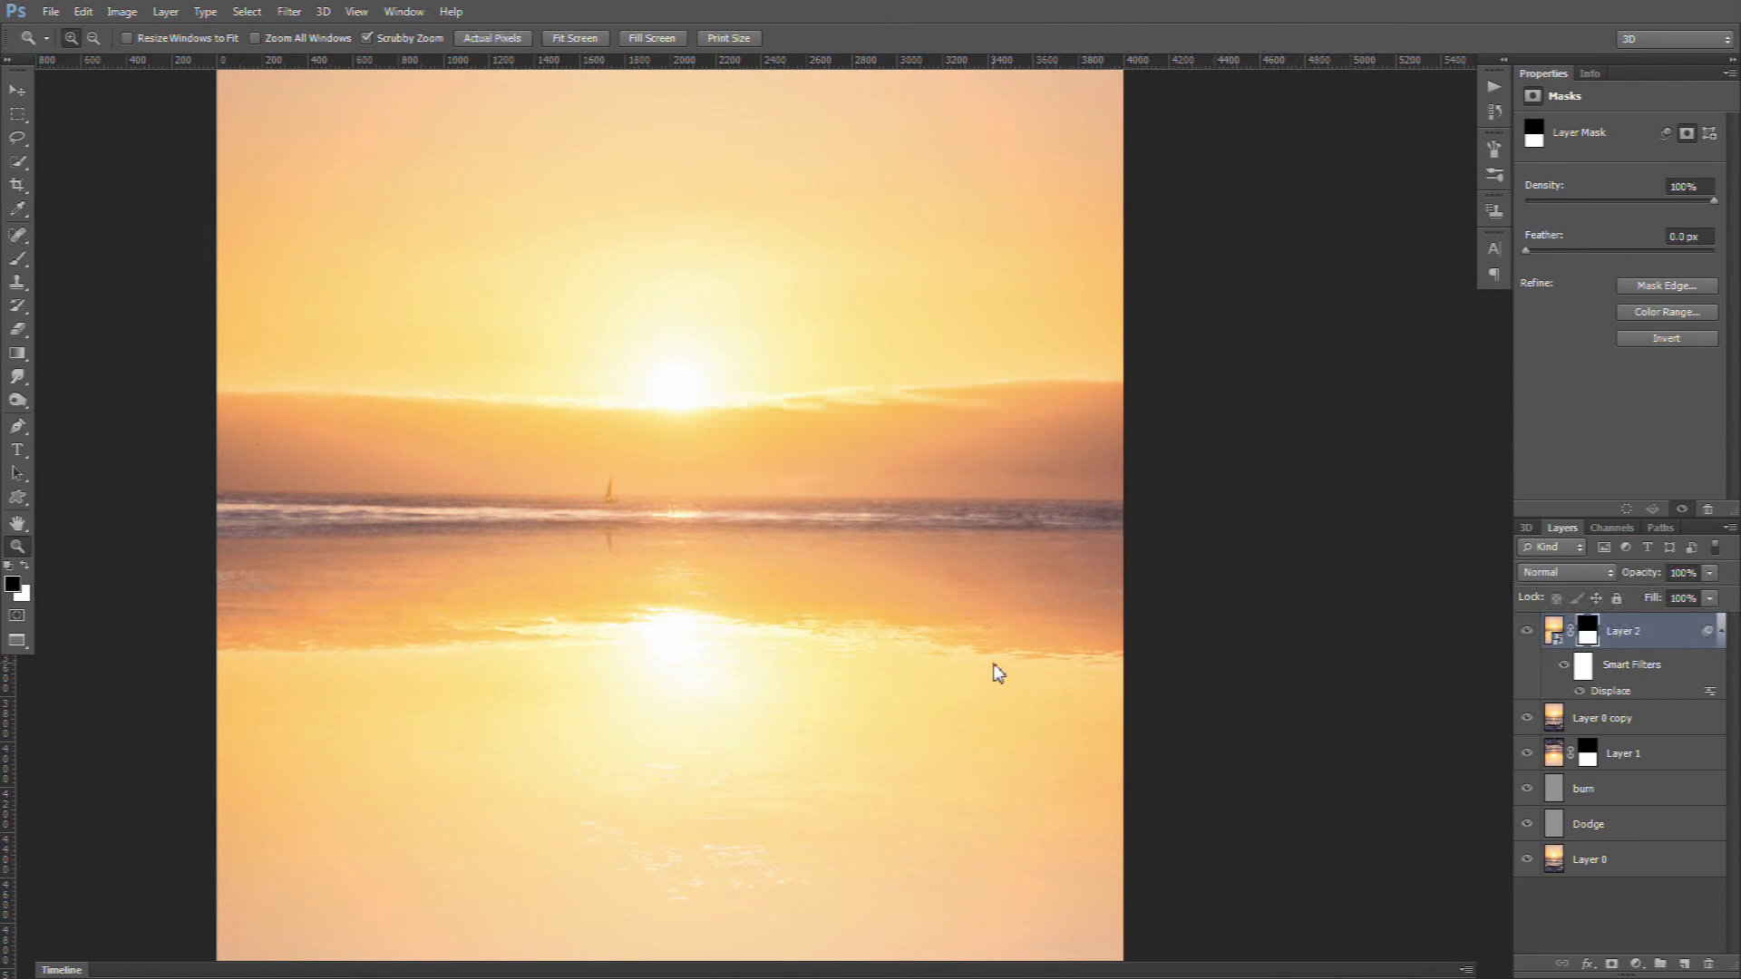
pyautogui.scroll(-5, 451, 575)
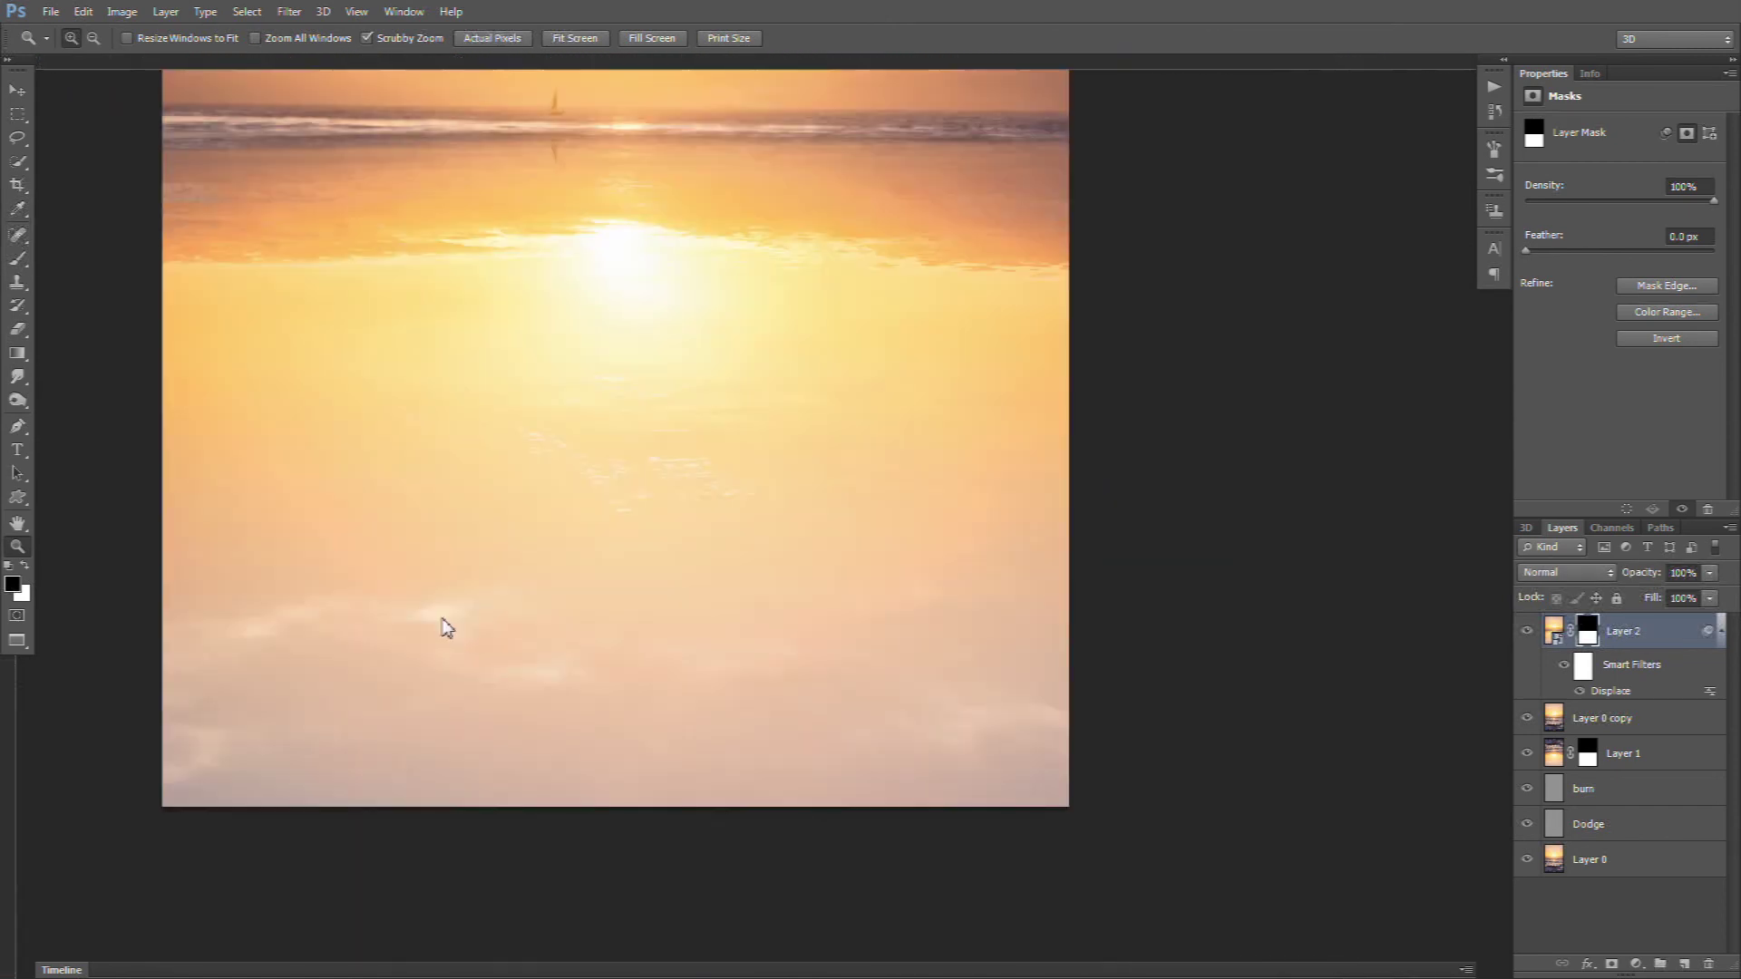
pyautogui.scroll(5, 435, 802)
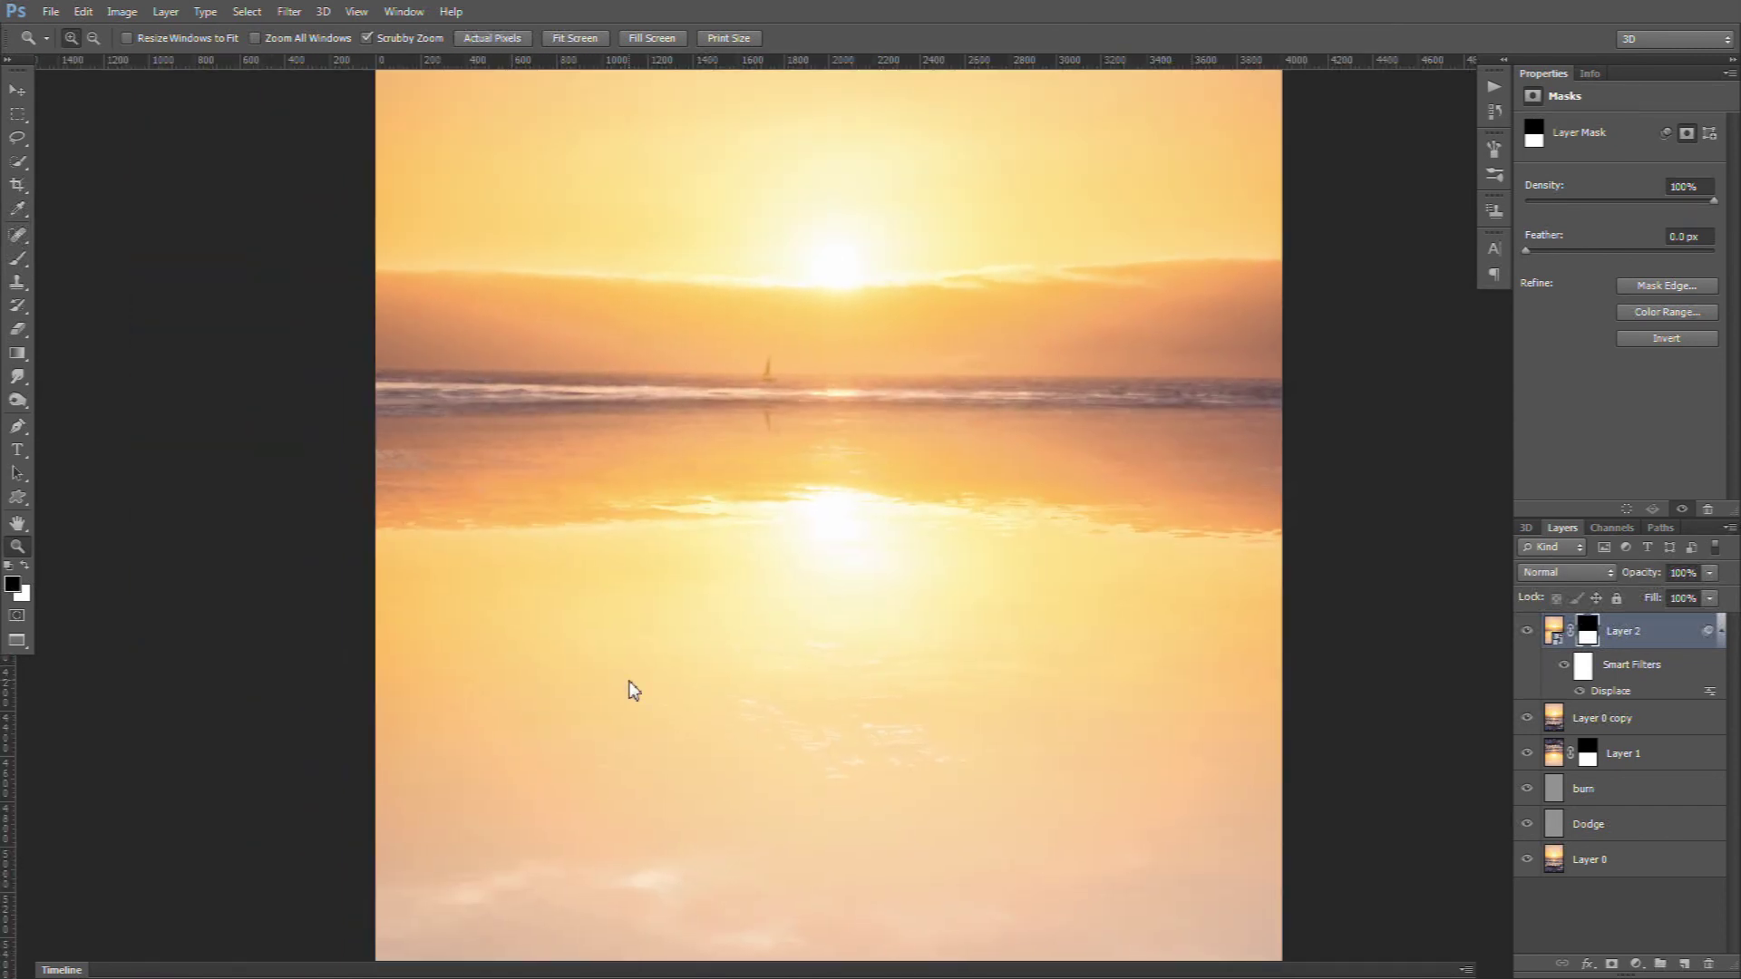
pyautogui.hscroll(-1, 550, 719)
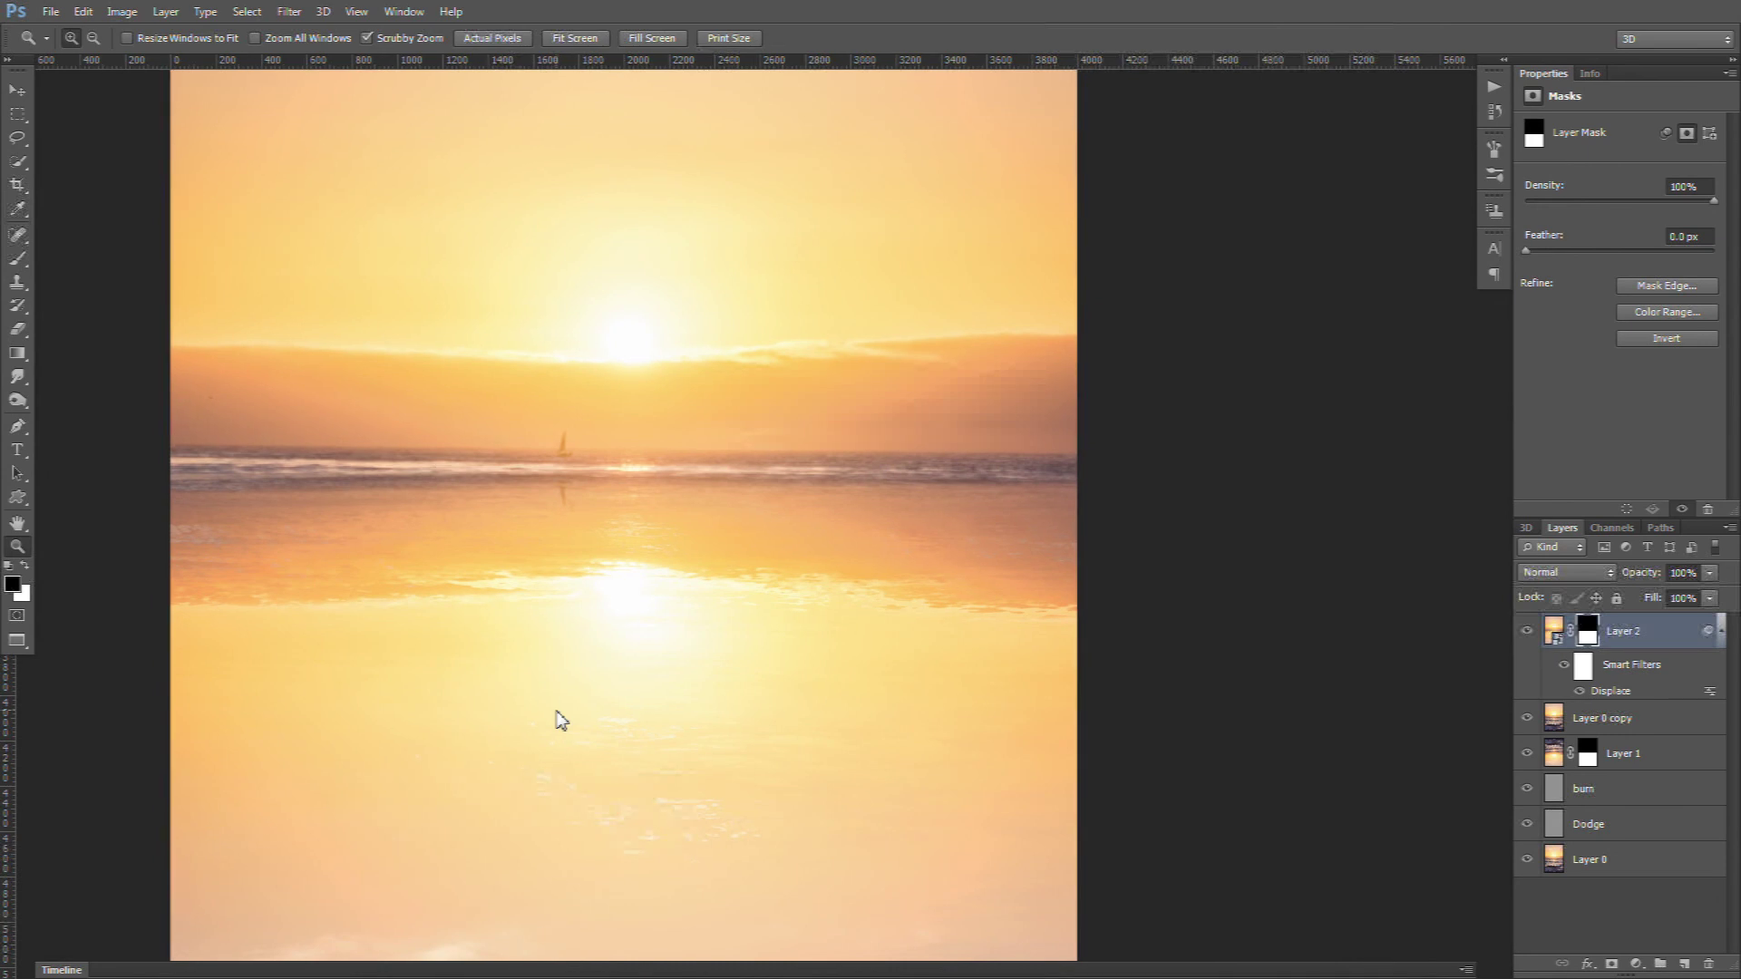
pyautogui.doubleClick(17, 523)
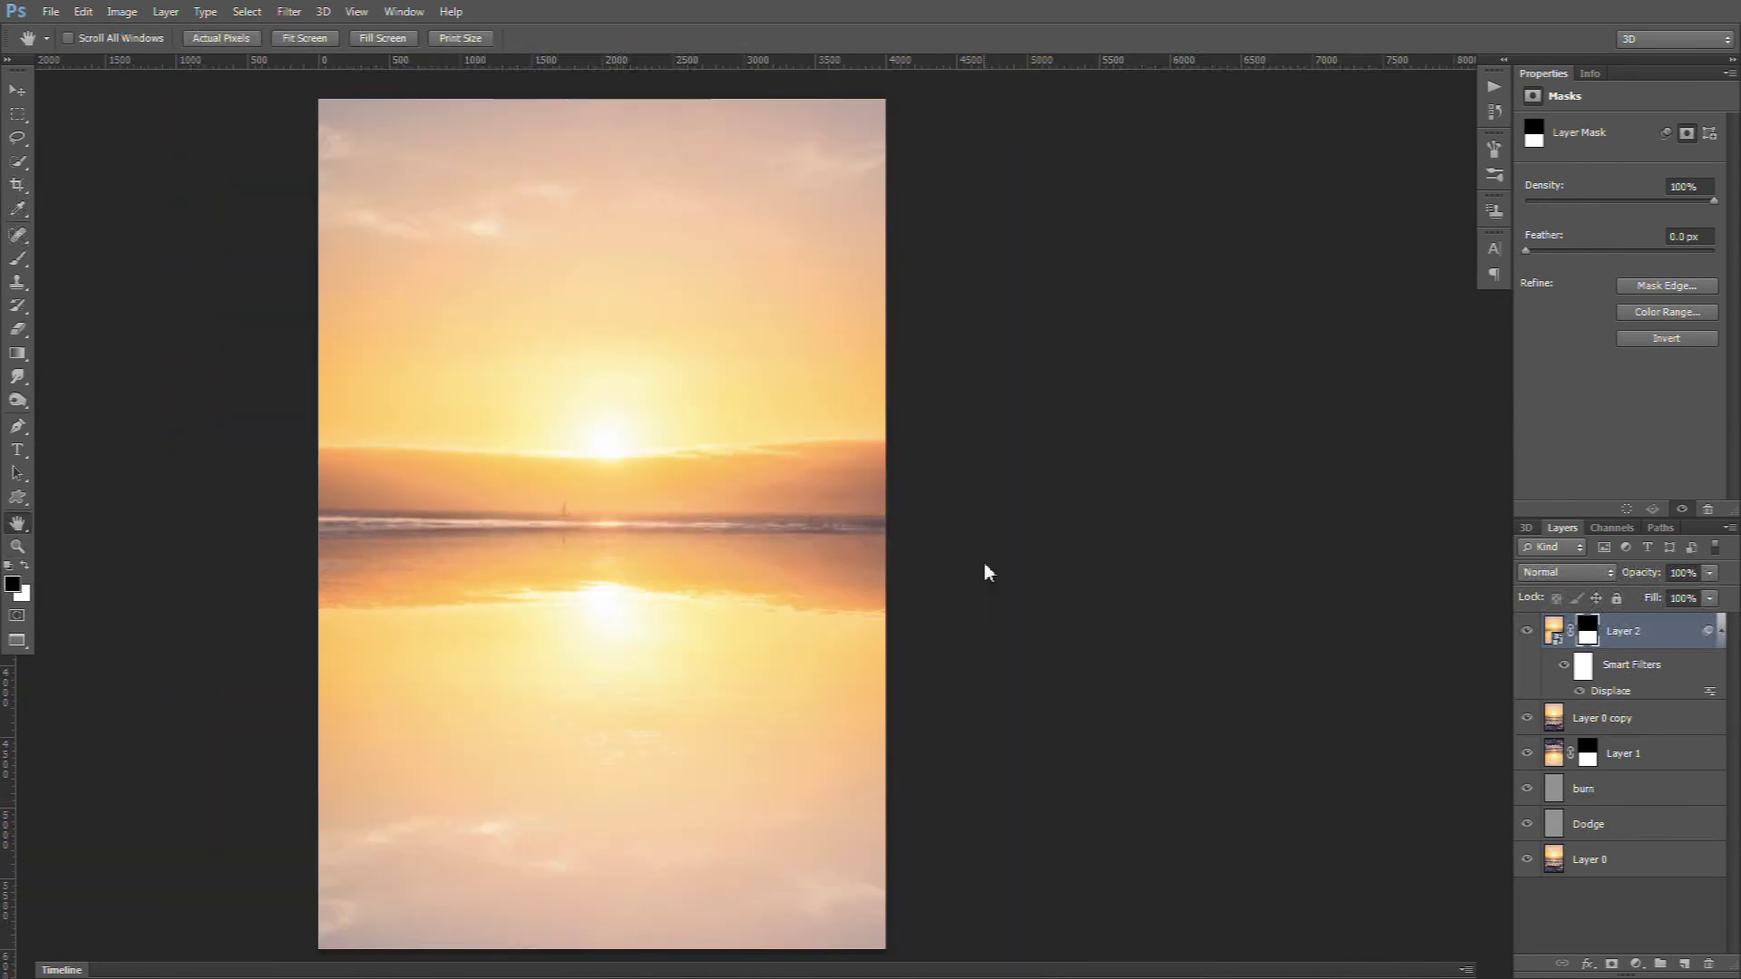